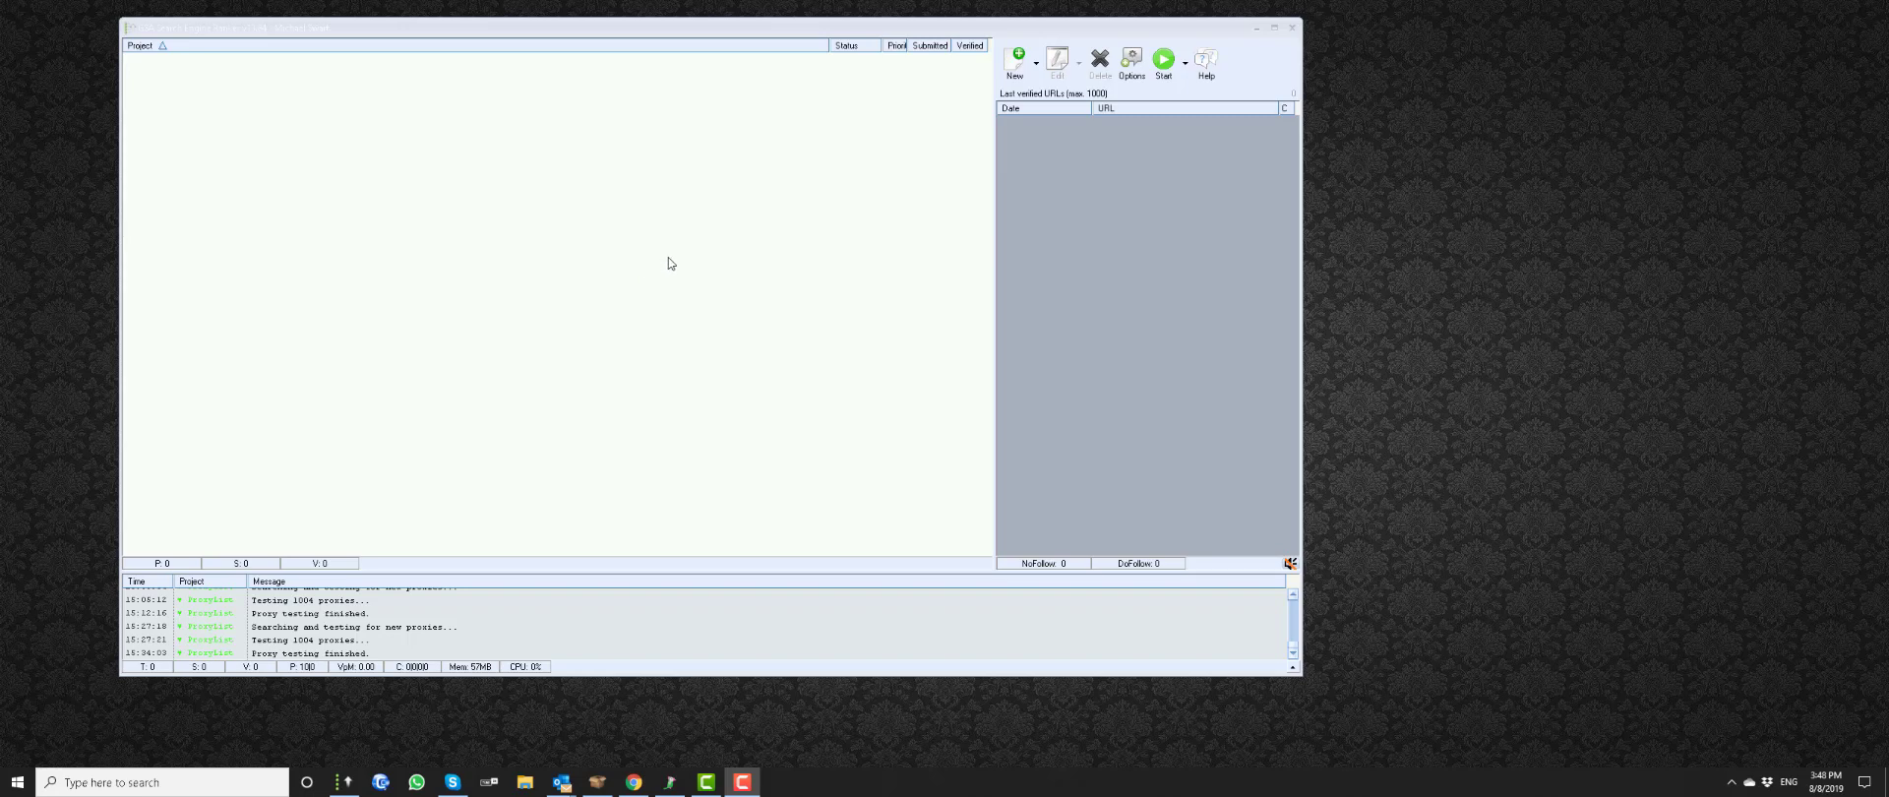
Create a new project and enable Article among the platforms to submit to.
left_click(1011, 62)
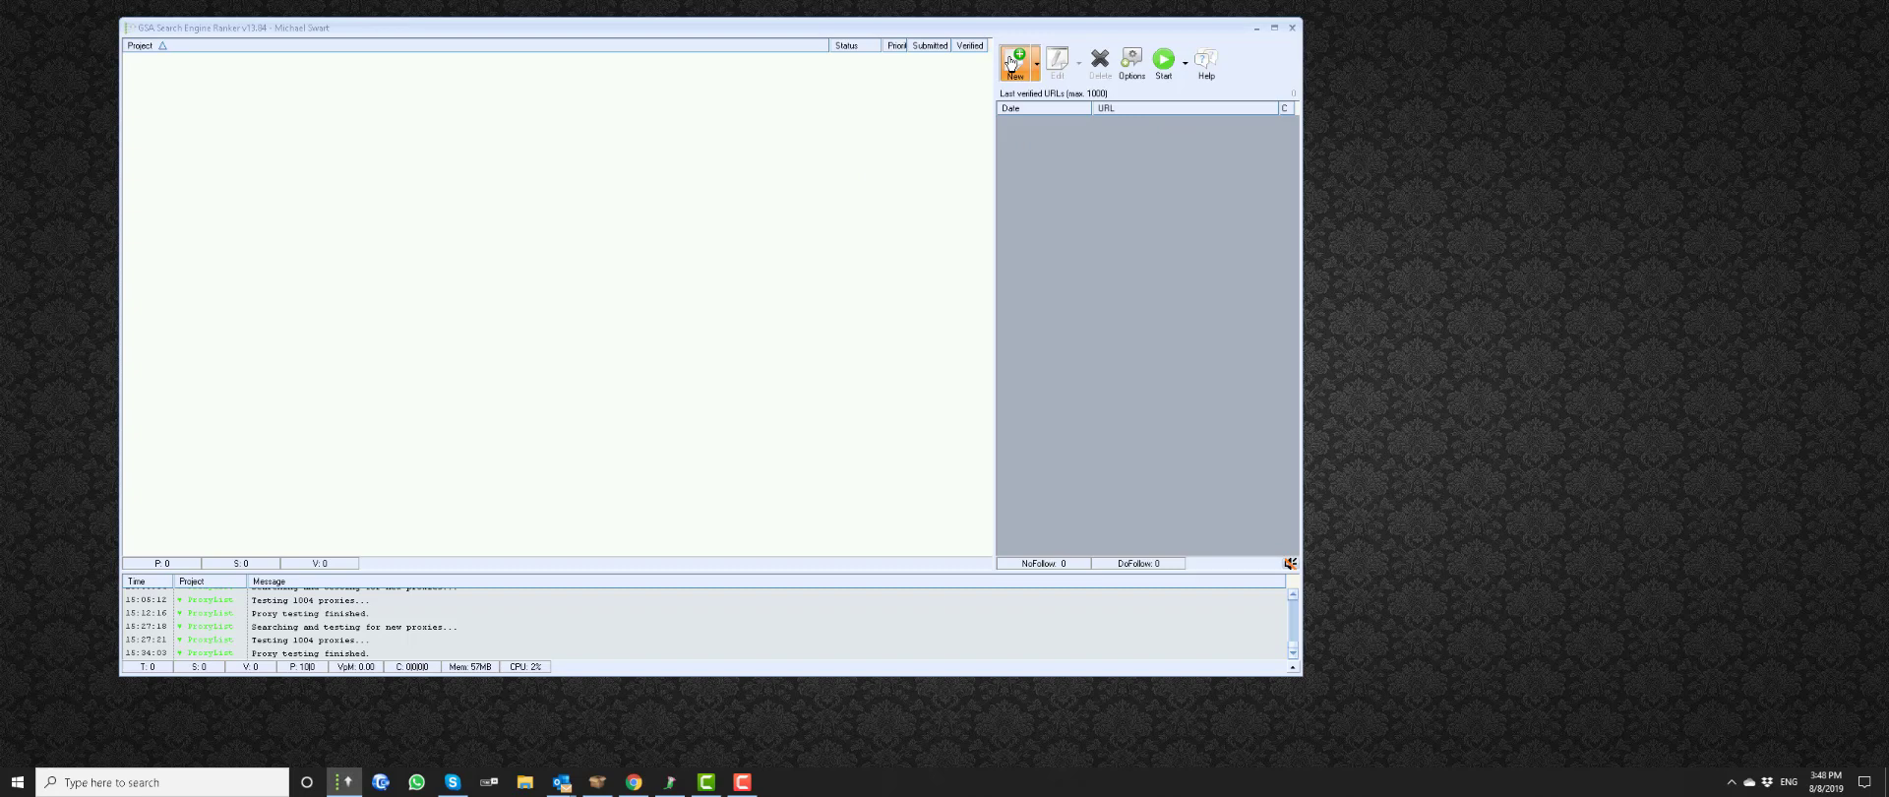
left_click(1005, 64)
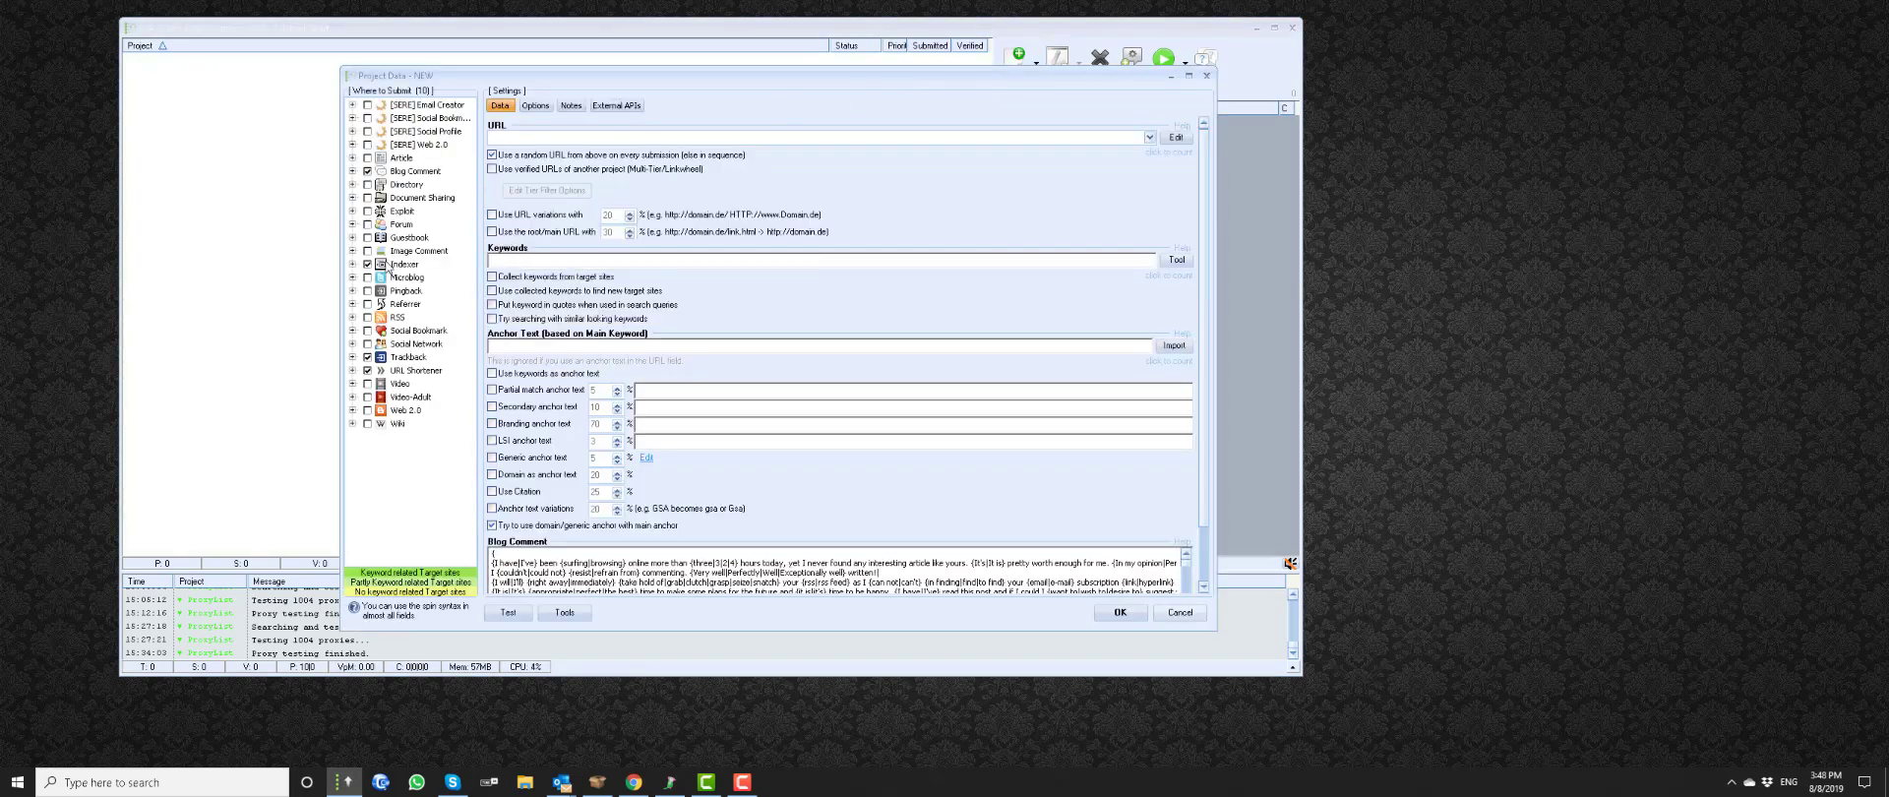
left_click(367, 157)
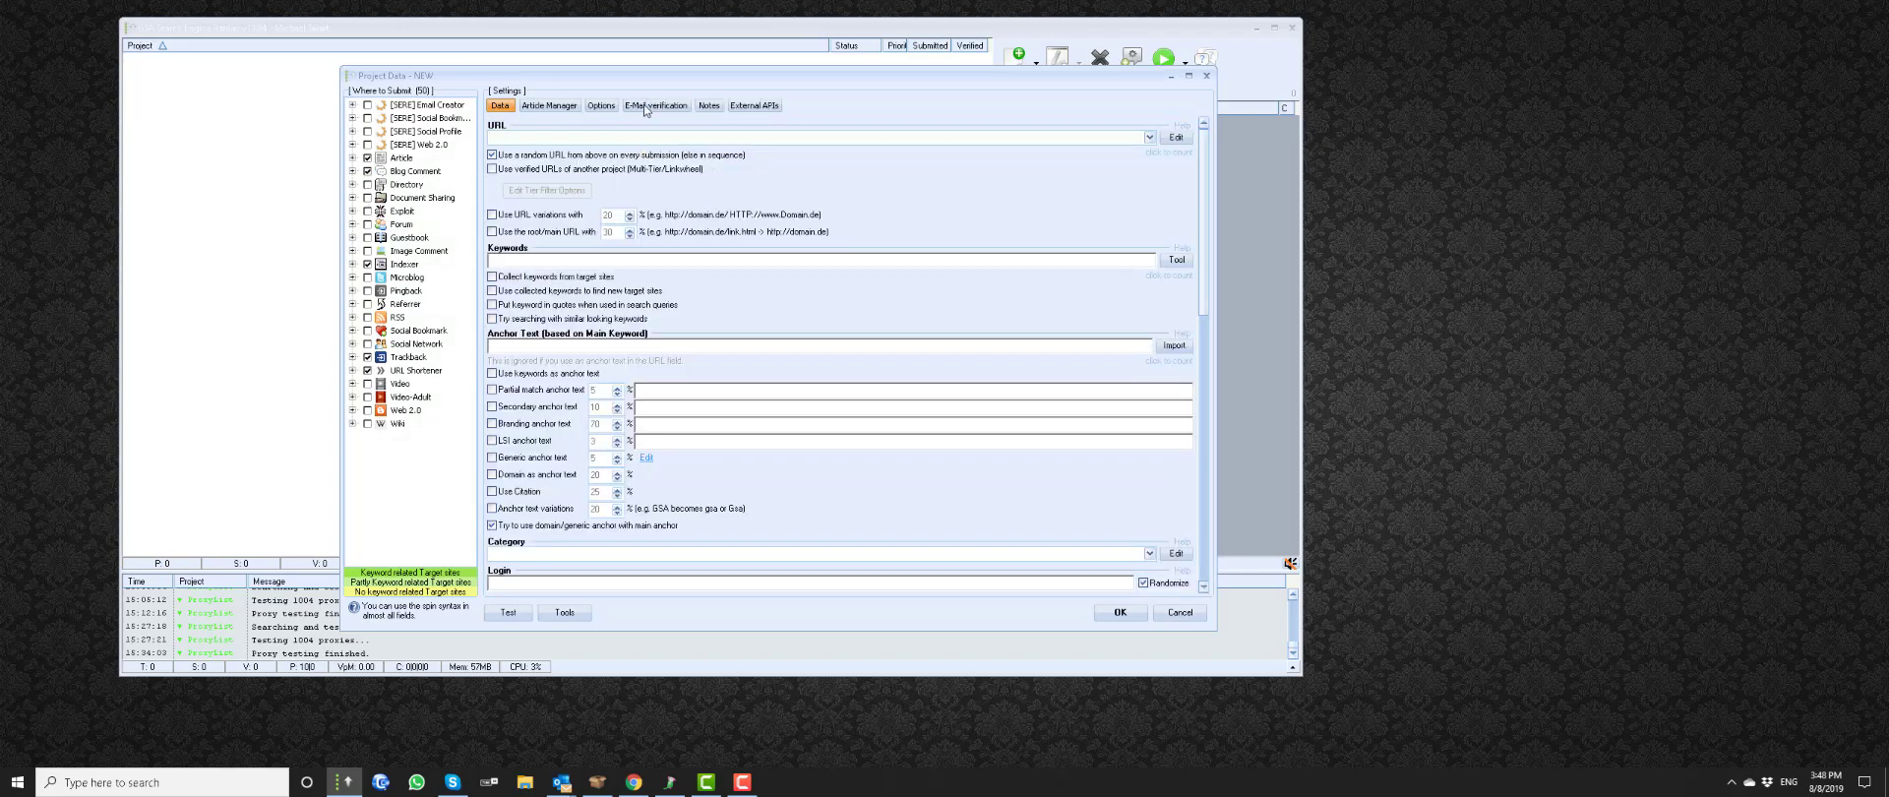
Delete all existing e-mail accounts from the project's e-mail verification settings.
left_click(648, 106)
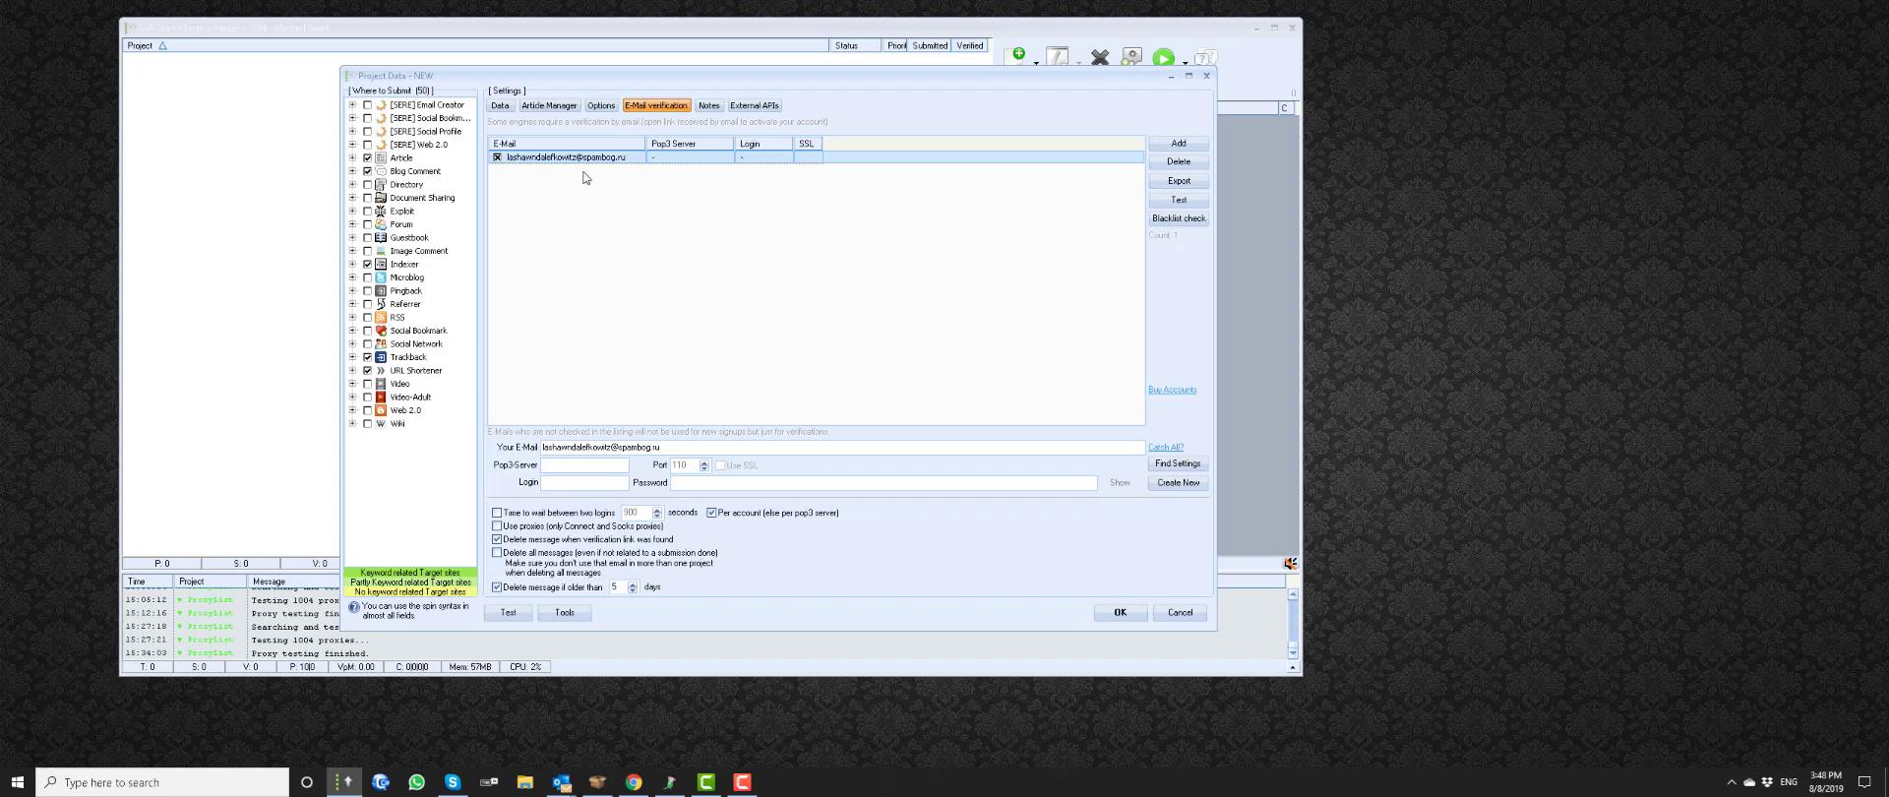
left_click(1179, 162)
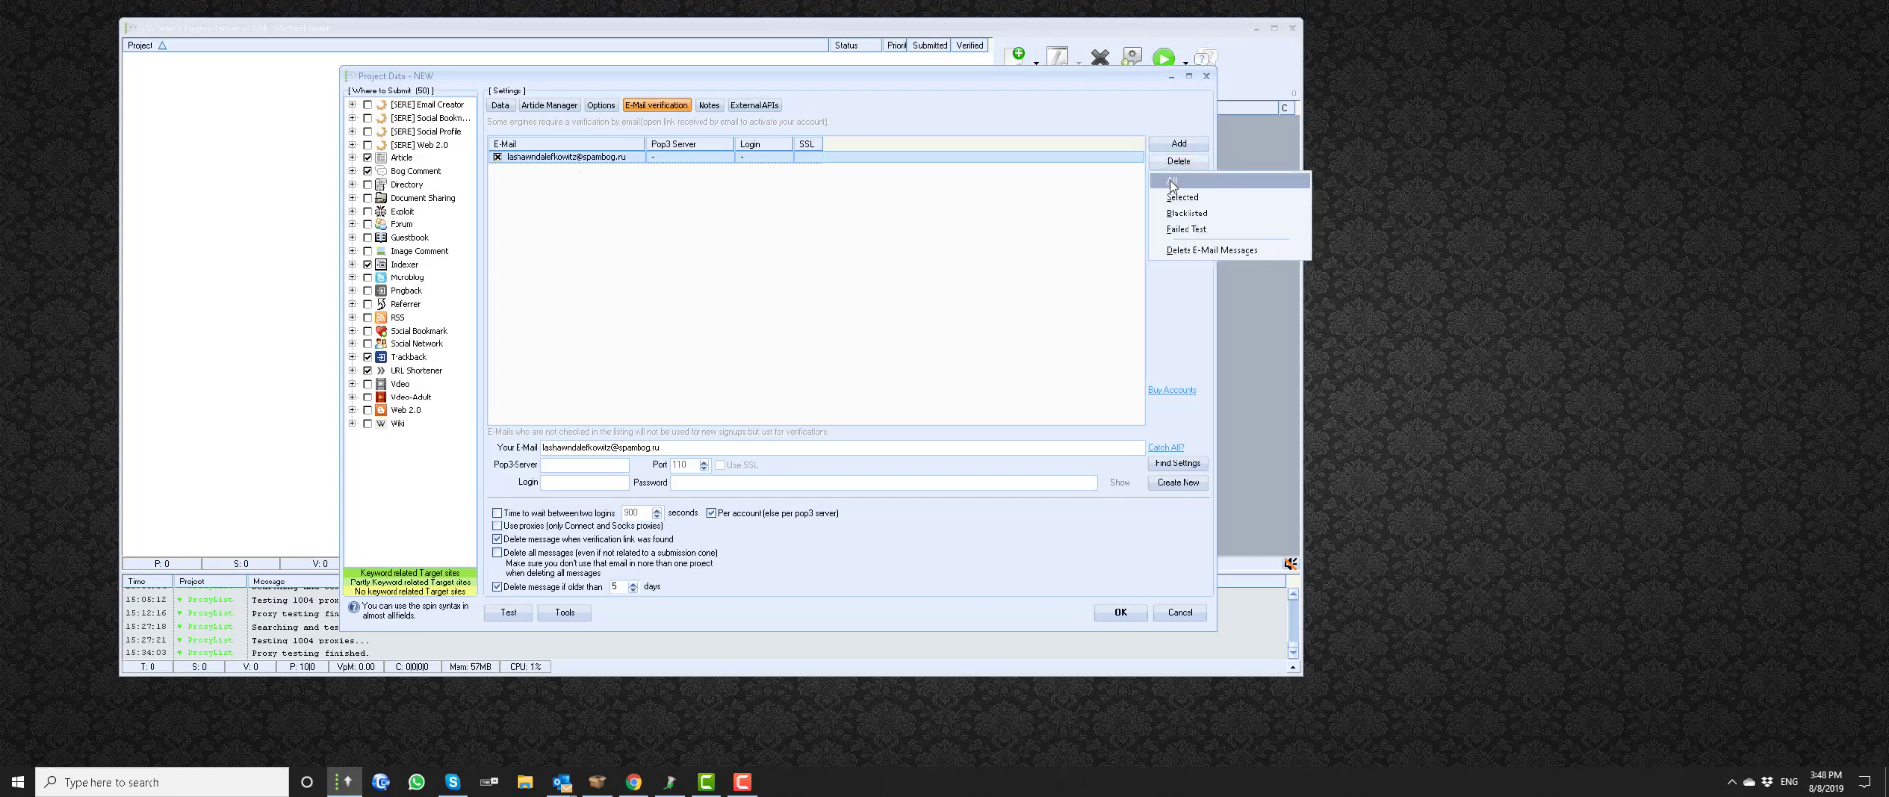
left_click(1170, 182)
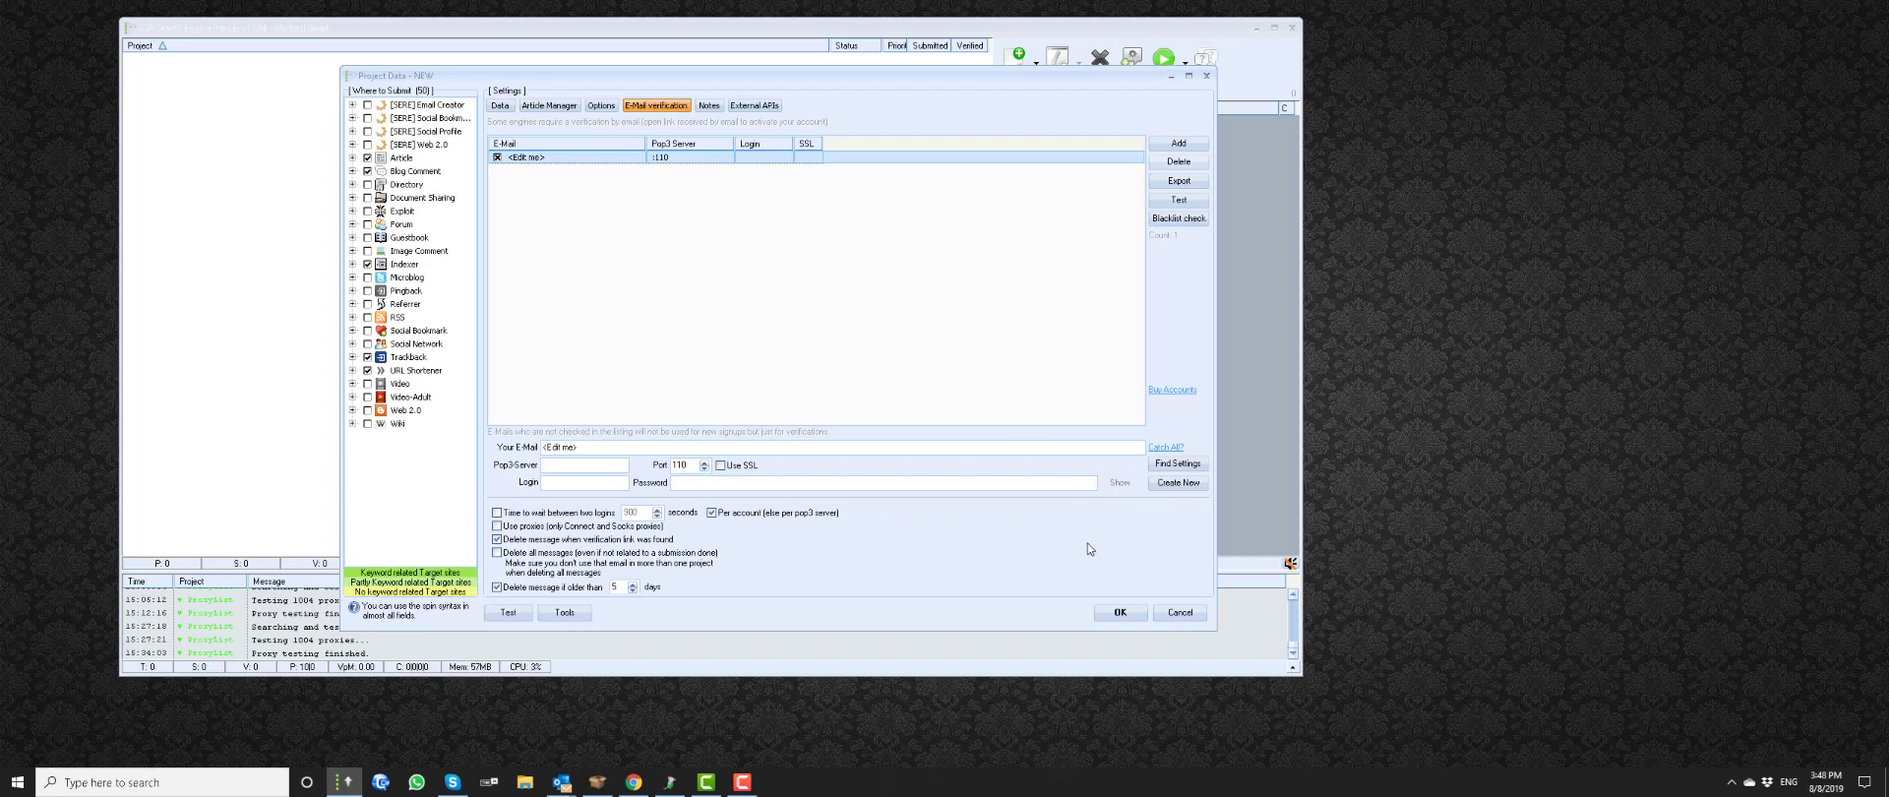
Open the generator for new e-mail accounts and reposition its window over the account list.
left_click(1177, 483)
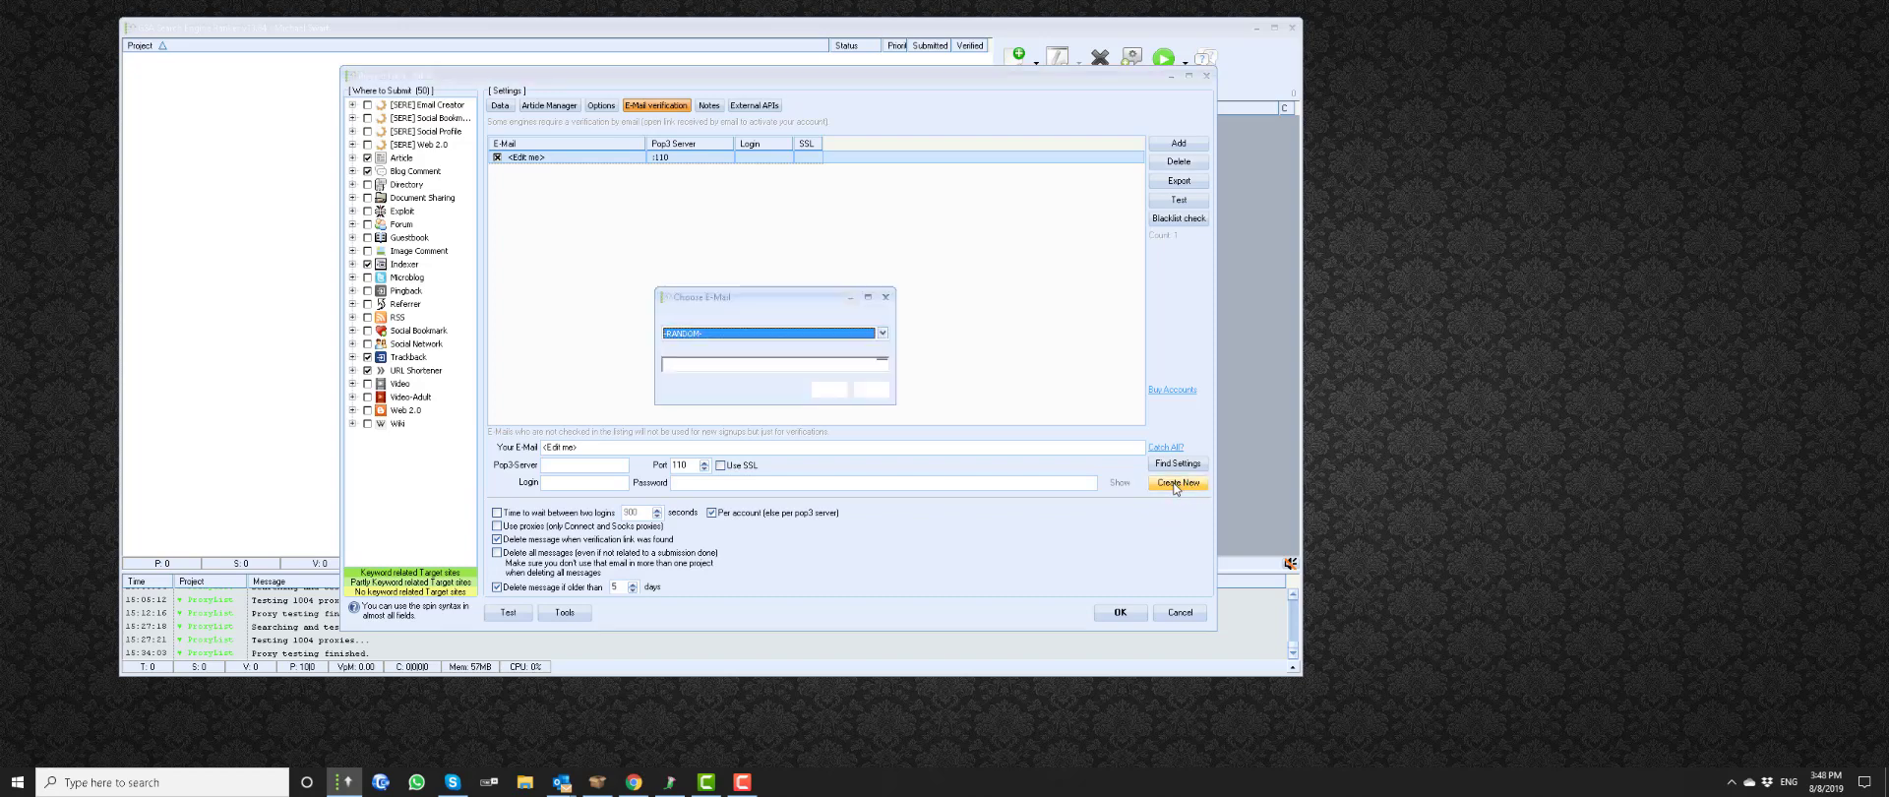
left_click_drag(763, 299, 470, 189)
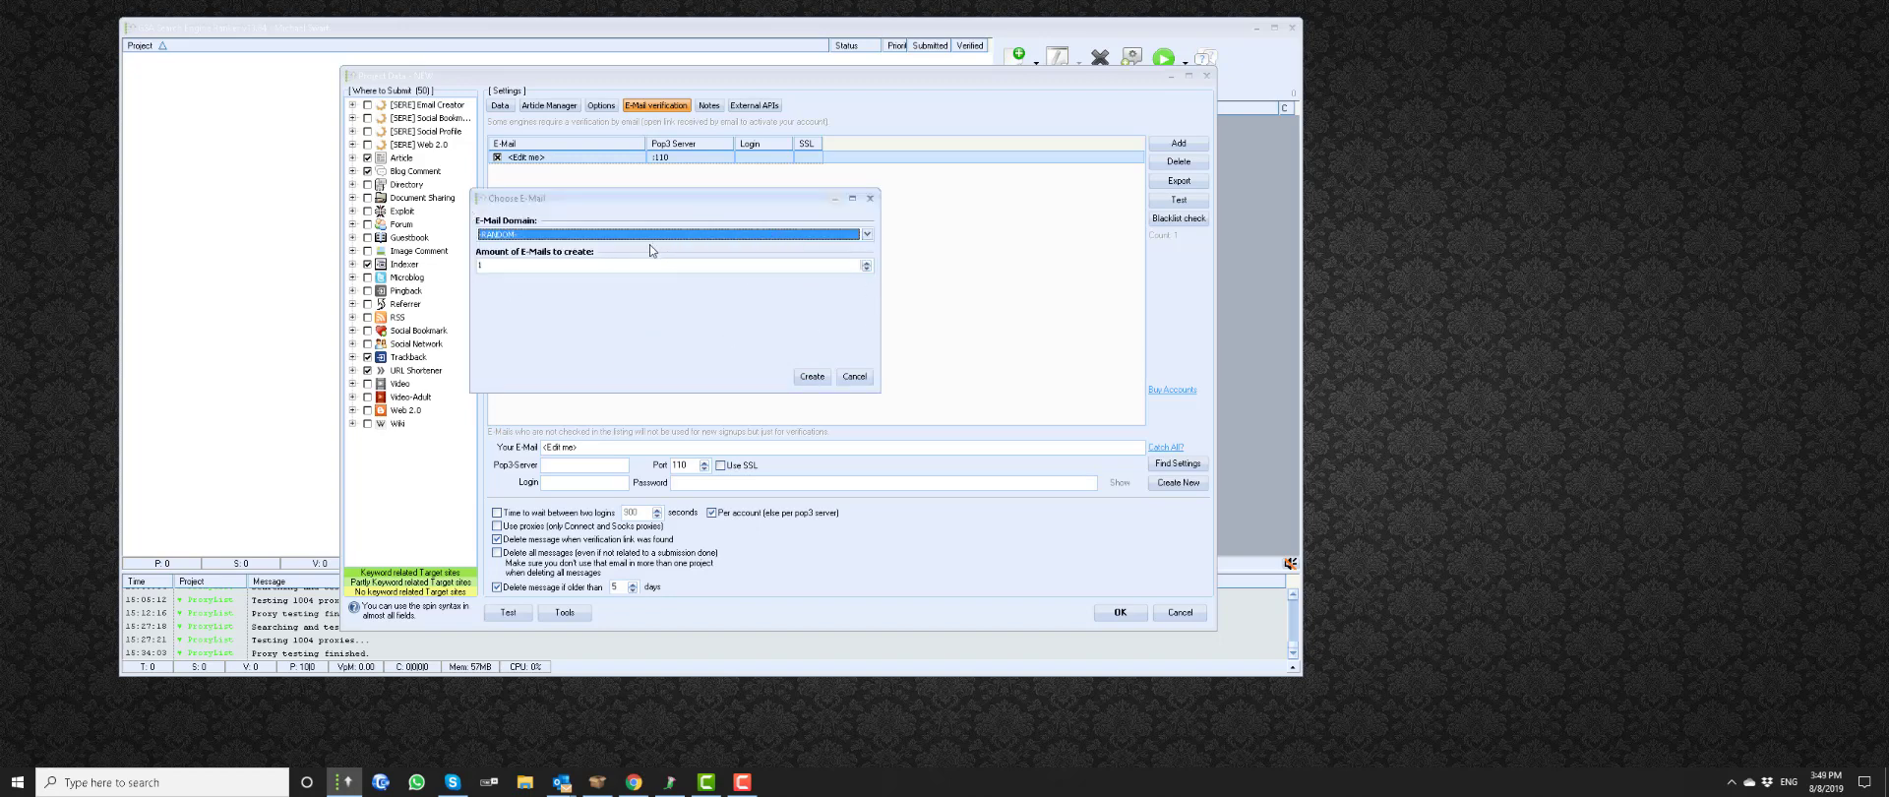
left_click_drag(667, 198, 742, 226)
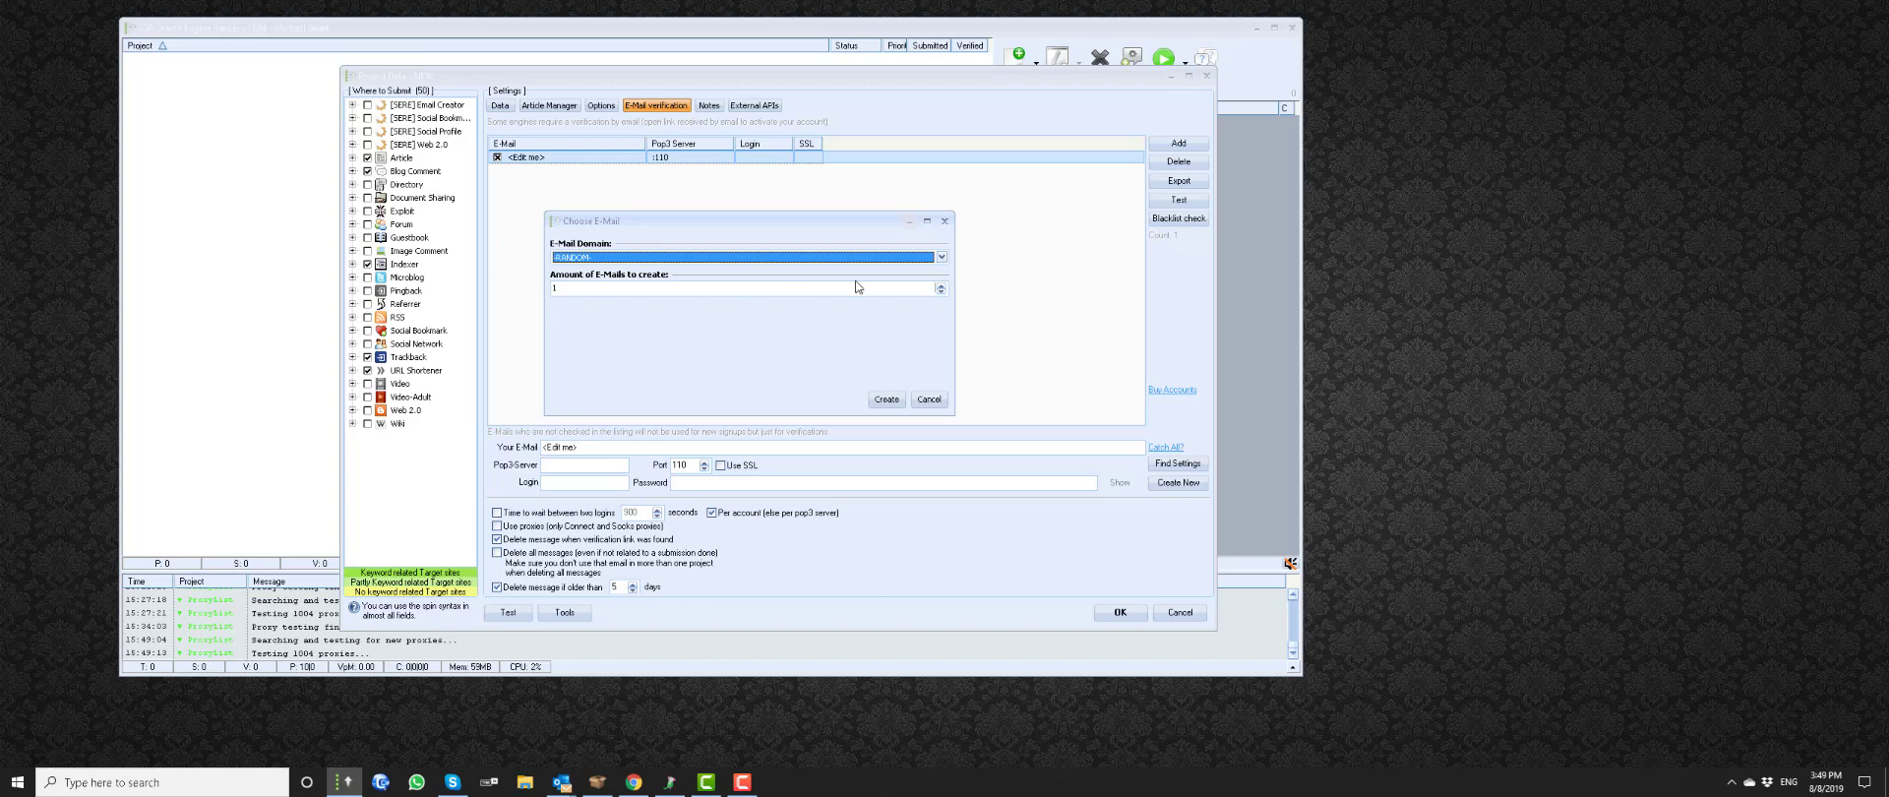
Browse the available e-mail domains, try specific ones such as US.DLink.gq, and return the choice to RANDOM.
left_click(941, 258)
left_click(941, 259)
left_click(941, 259)
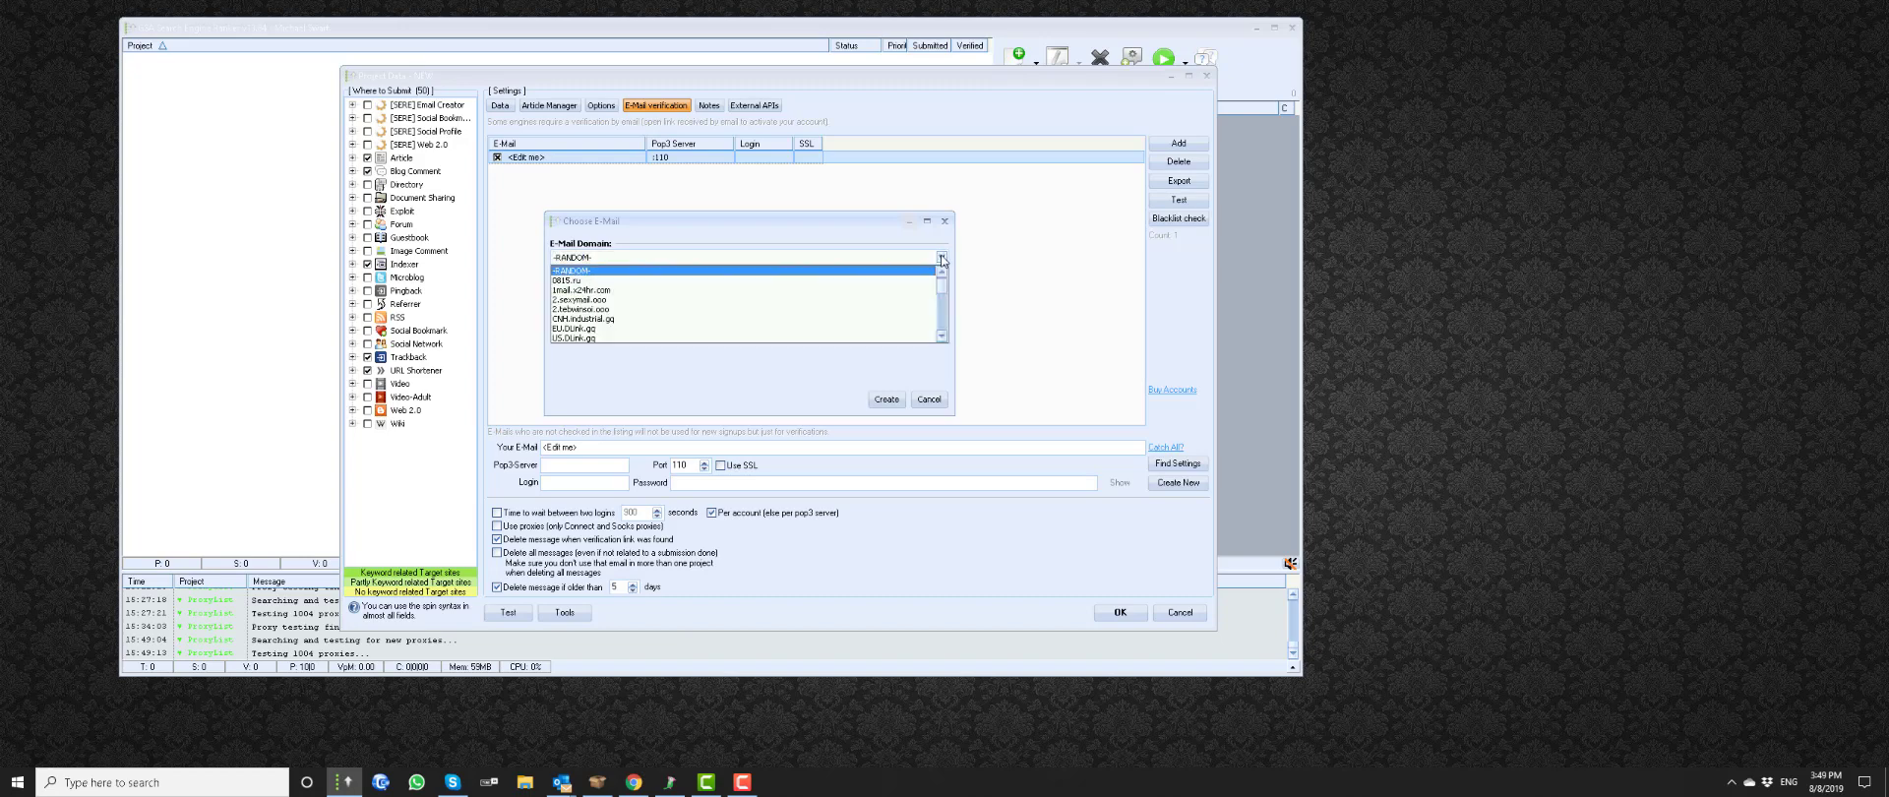
left_click(941, 337)
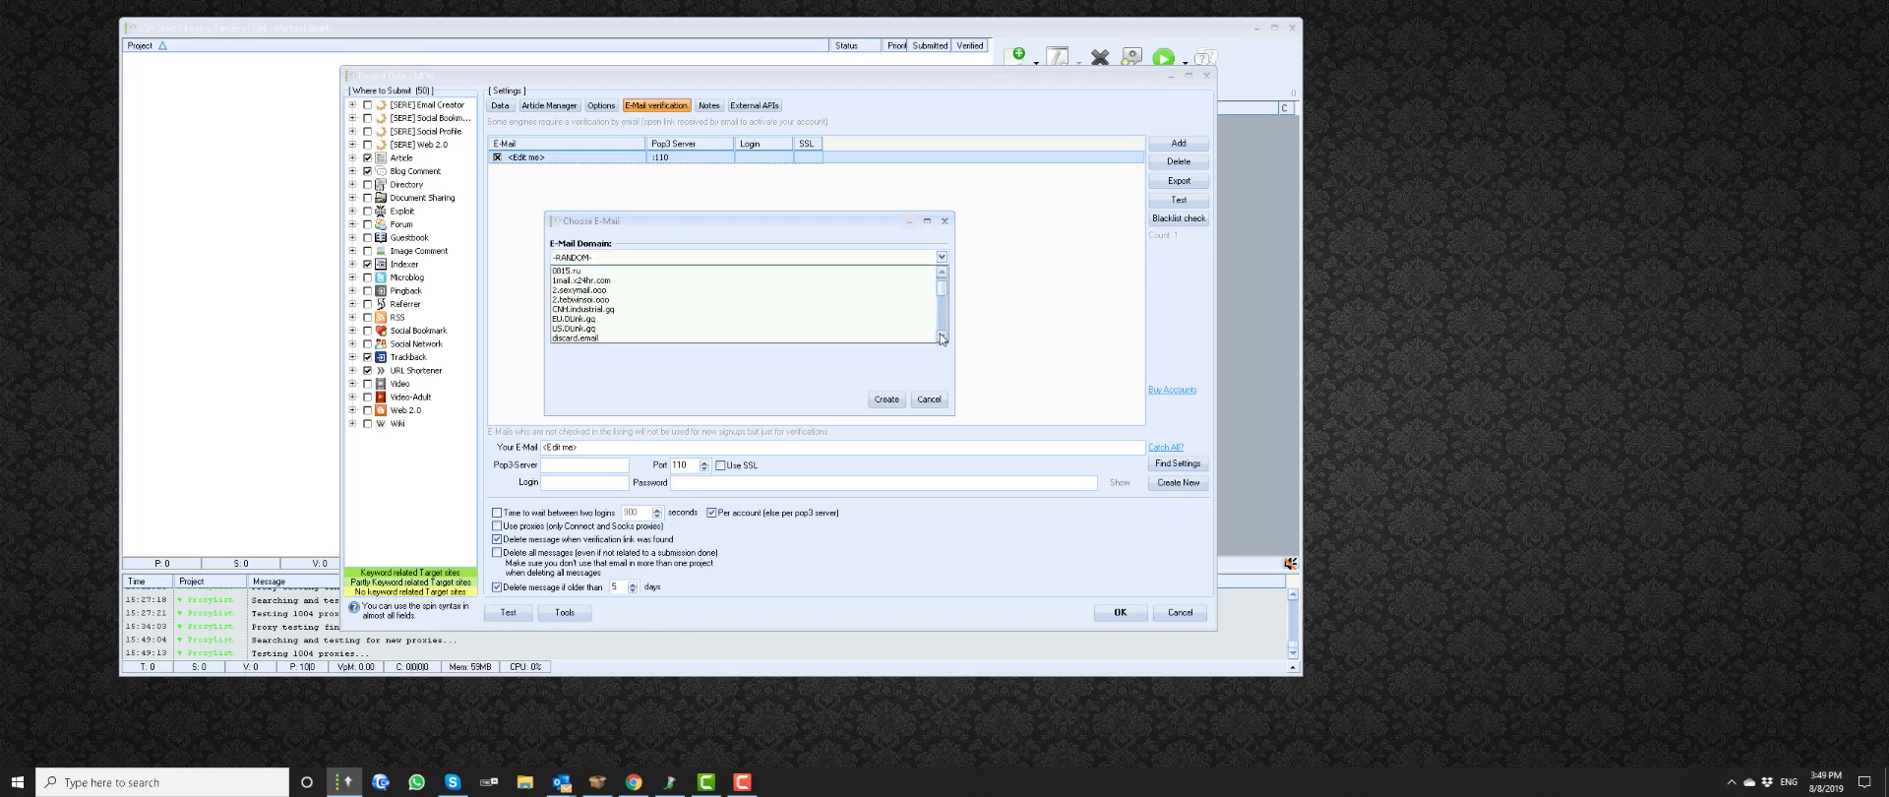
left_click(942, 336)
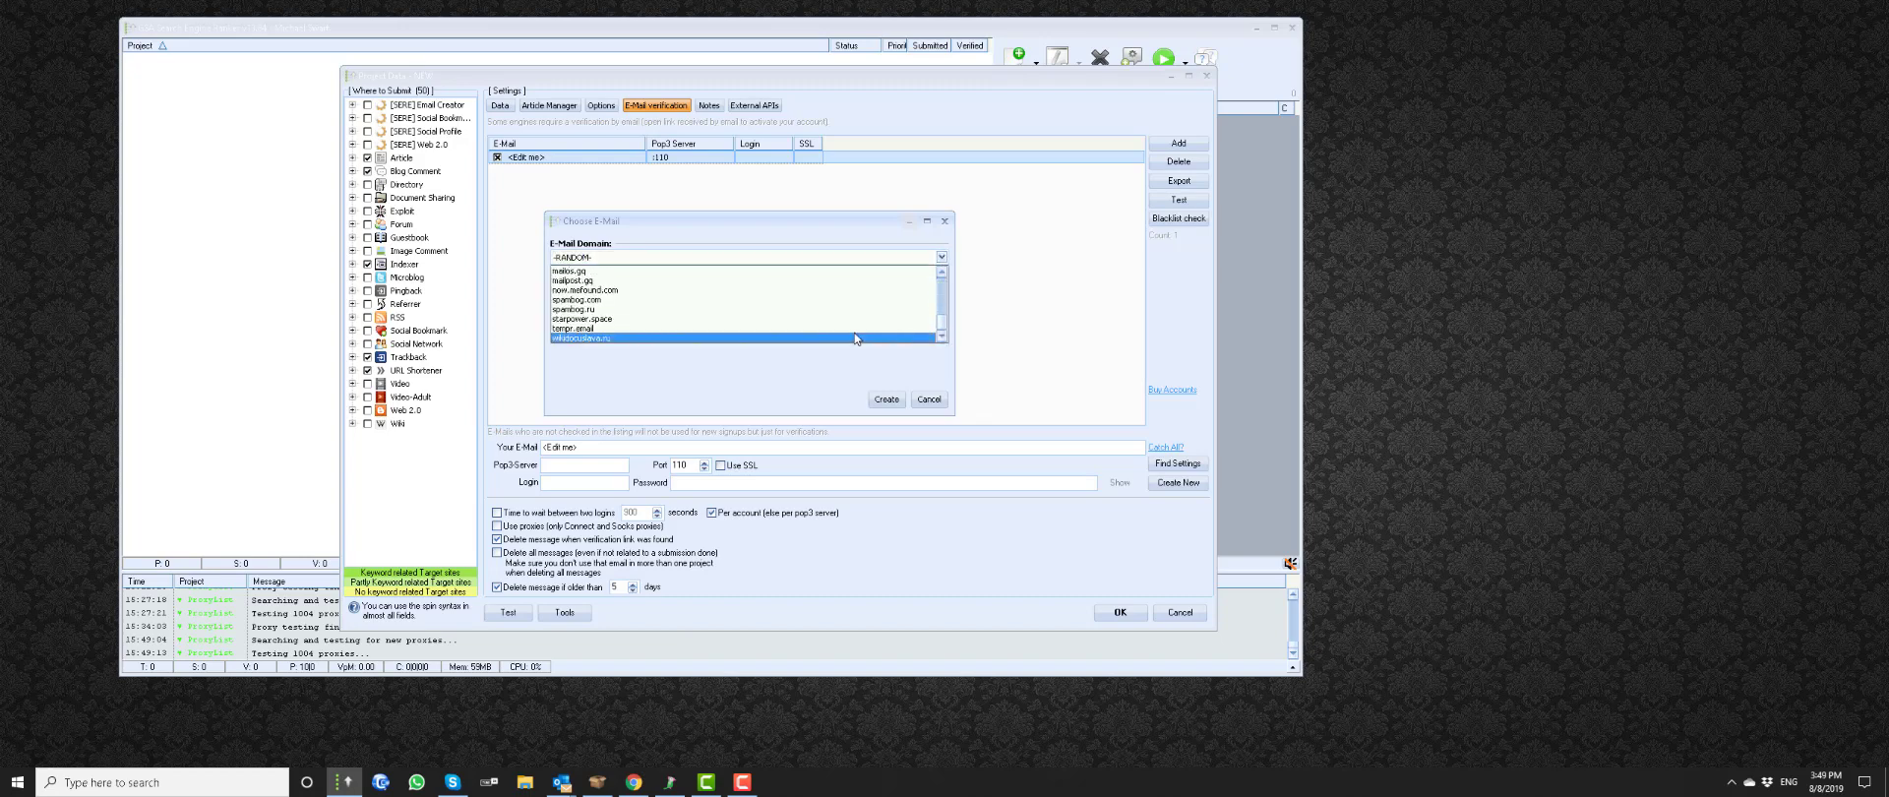
left_click(943, 273)
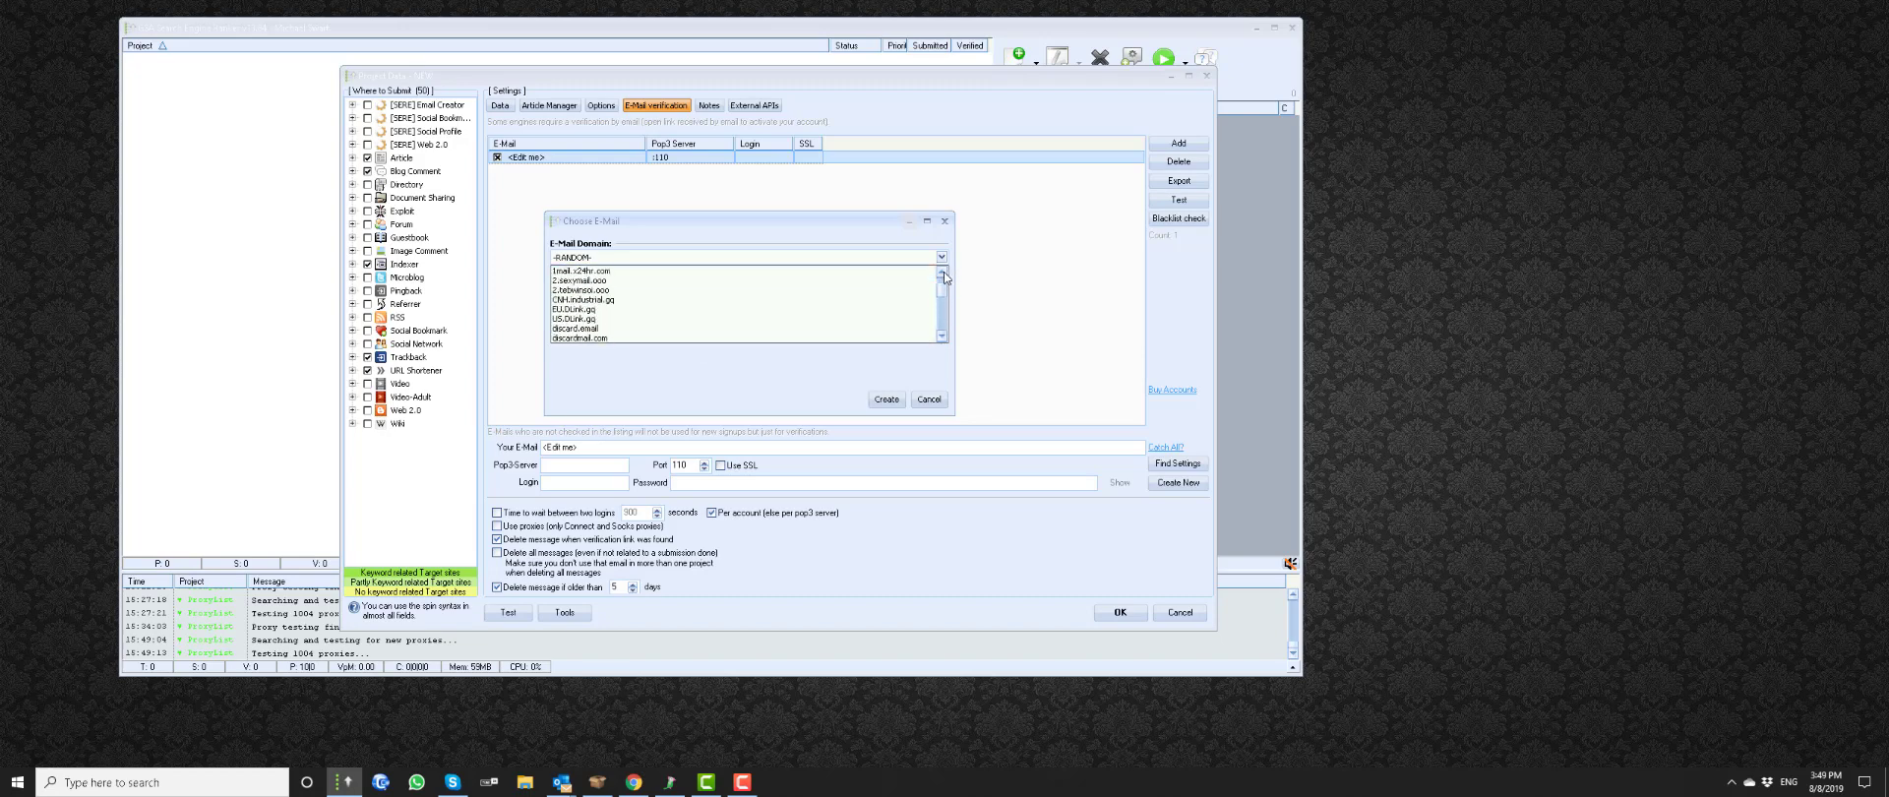
left_click(614, 309)
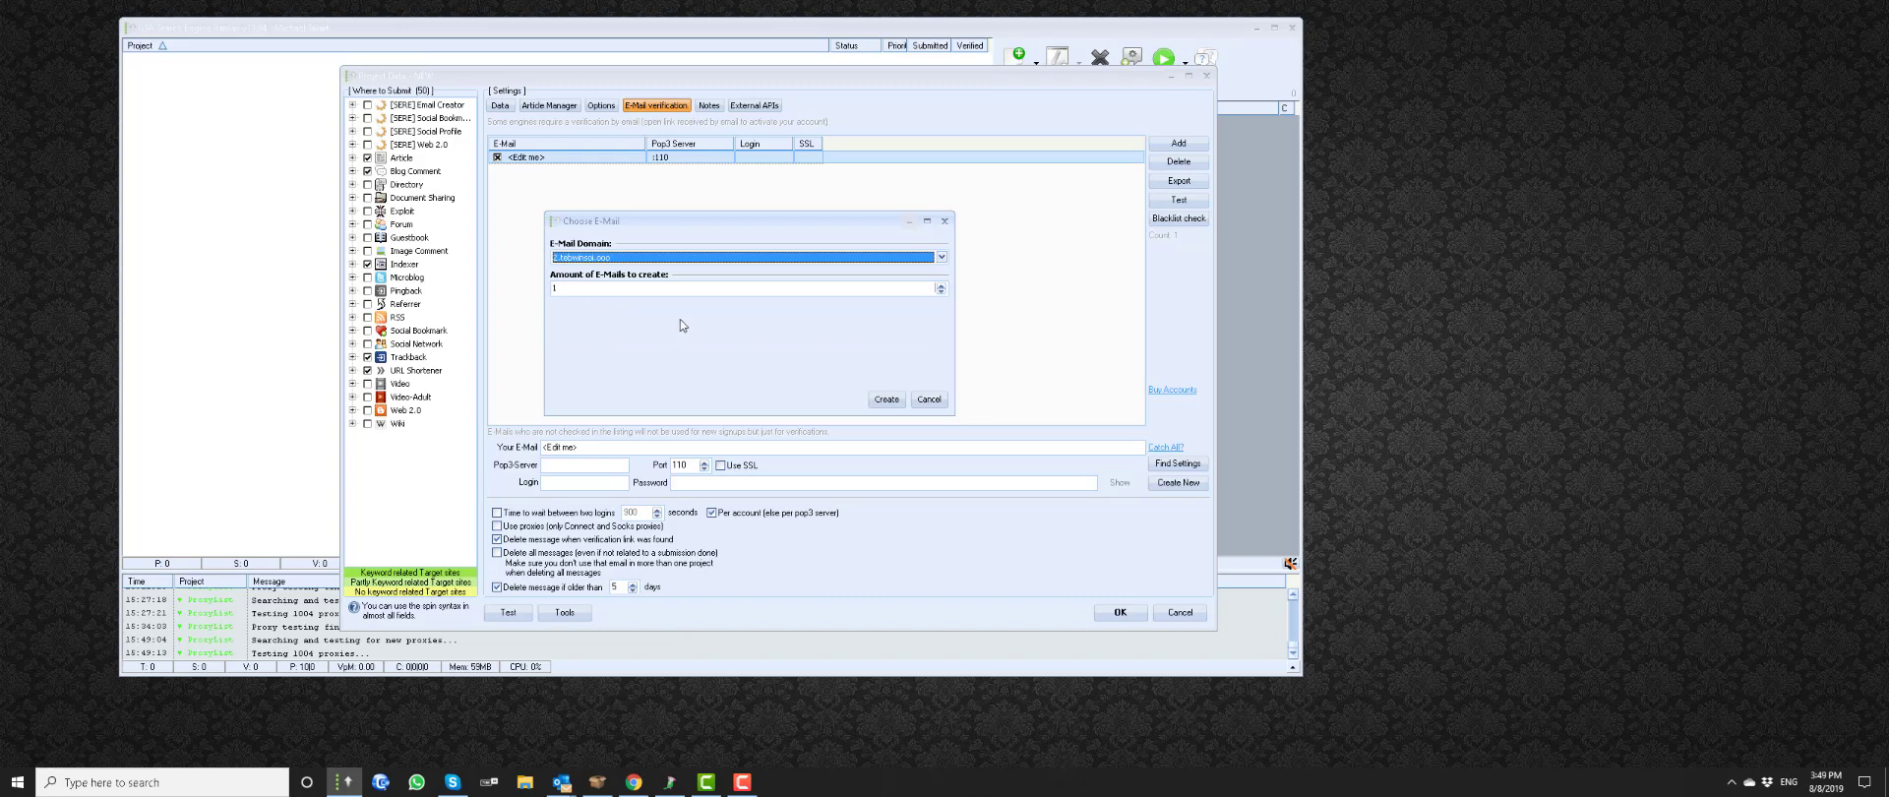
left_click(940, 257)
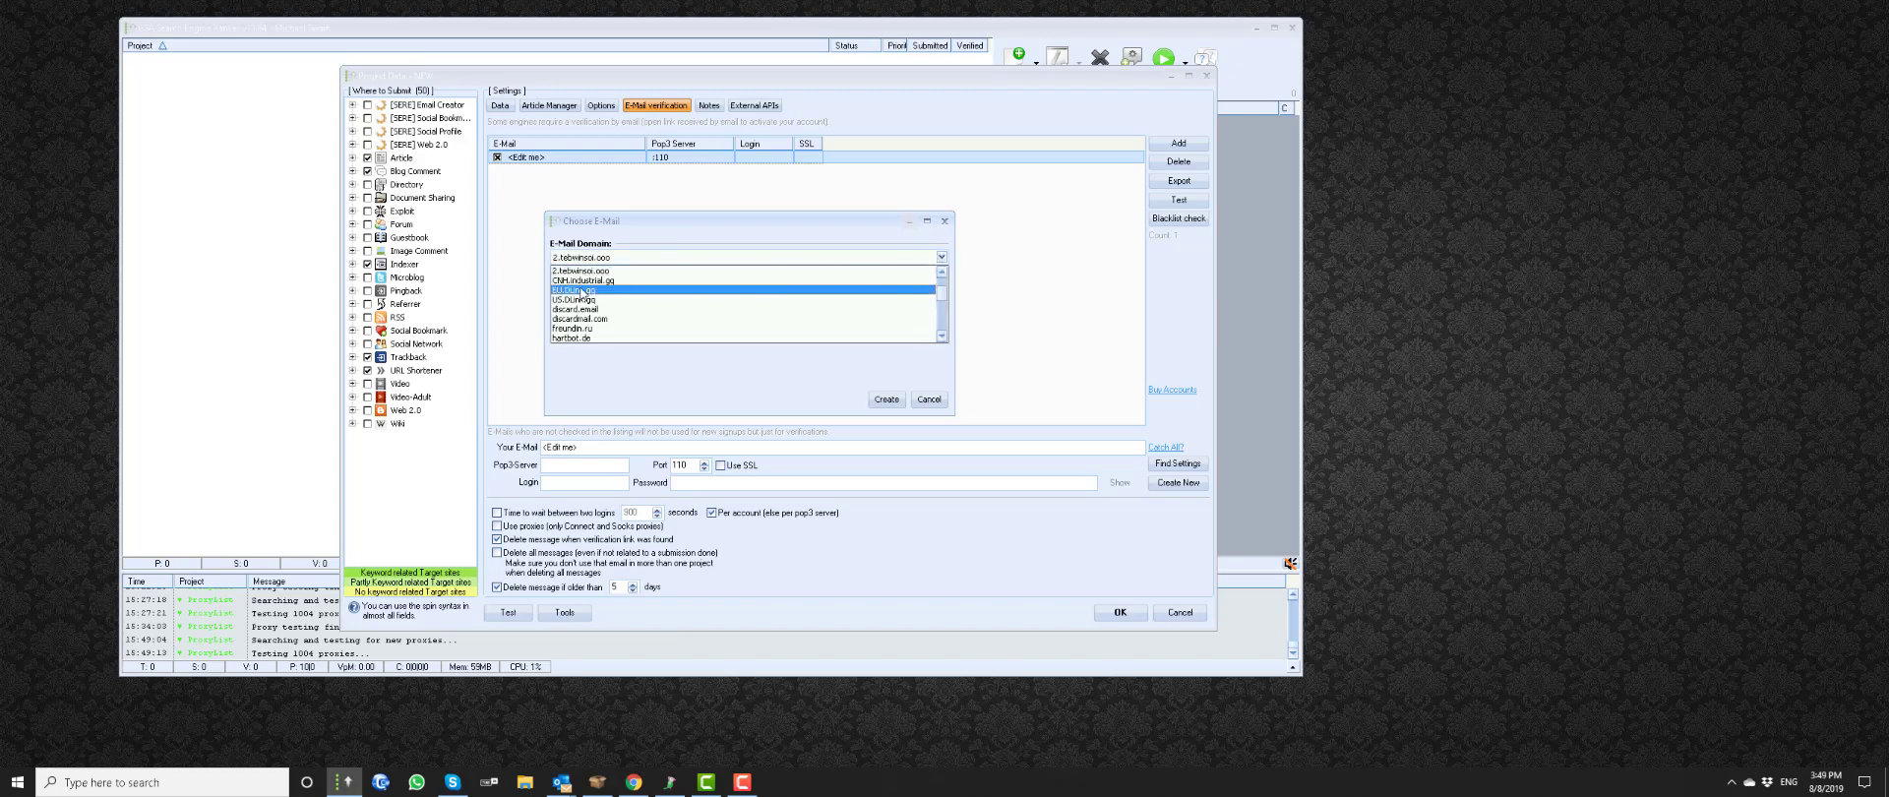
left_click(656, 299)
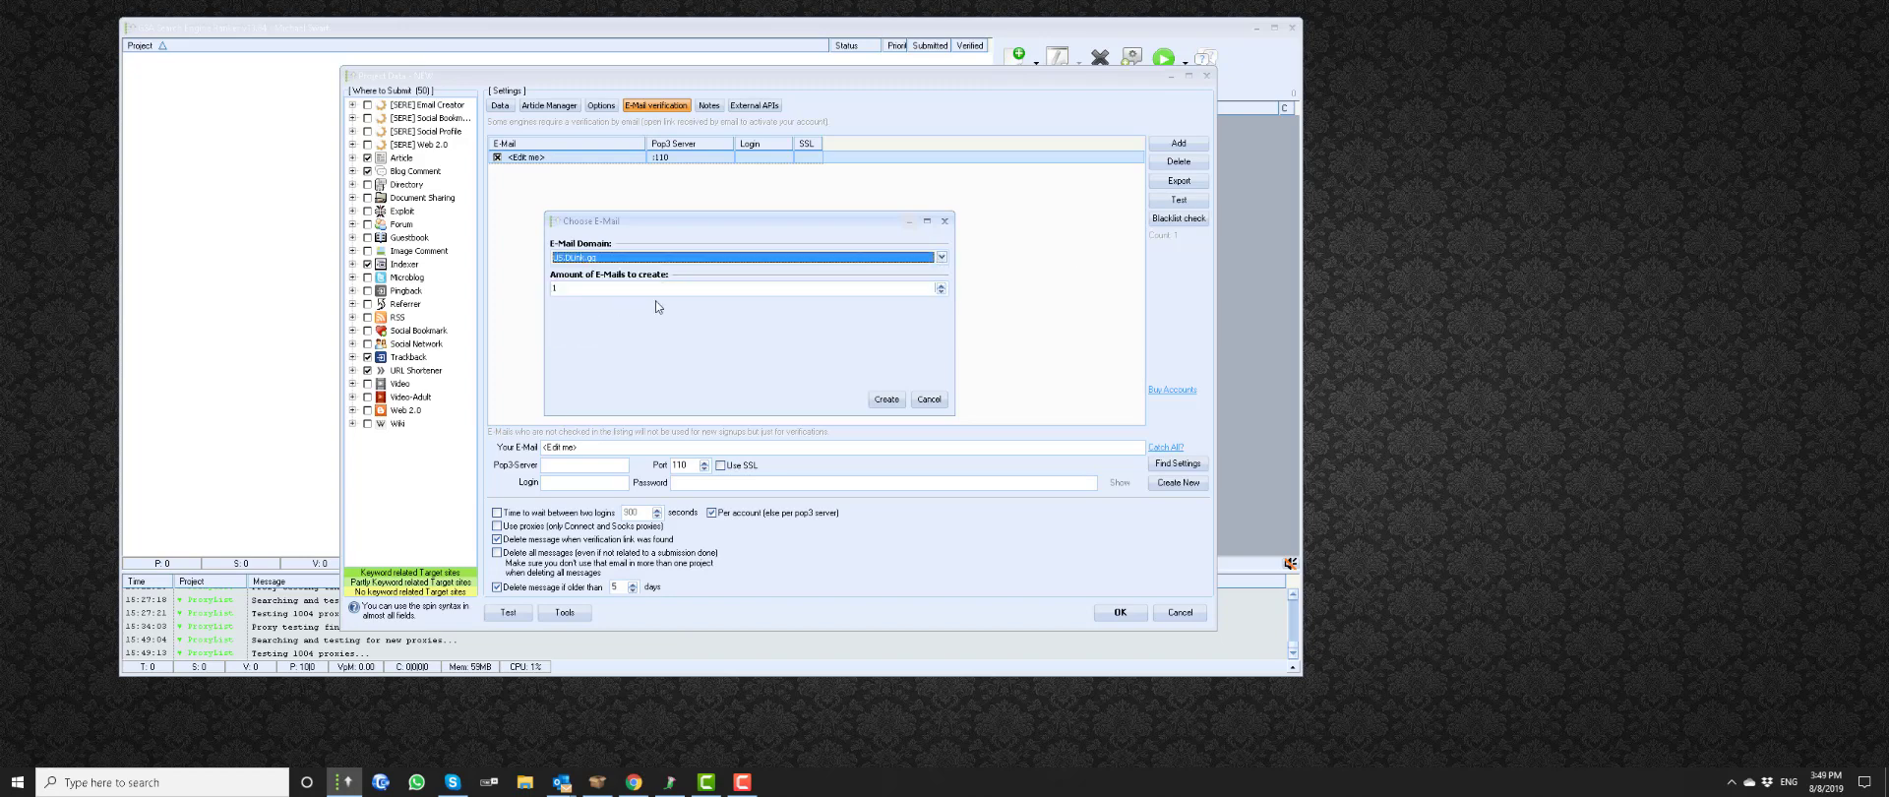
left_click(941, 258)
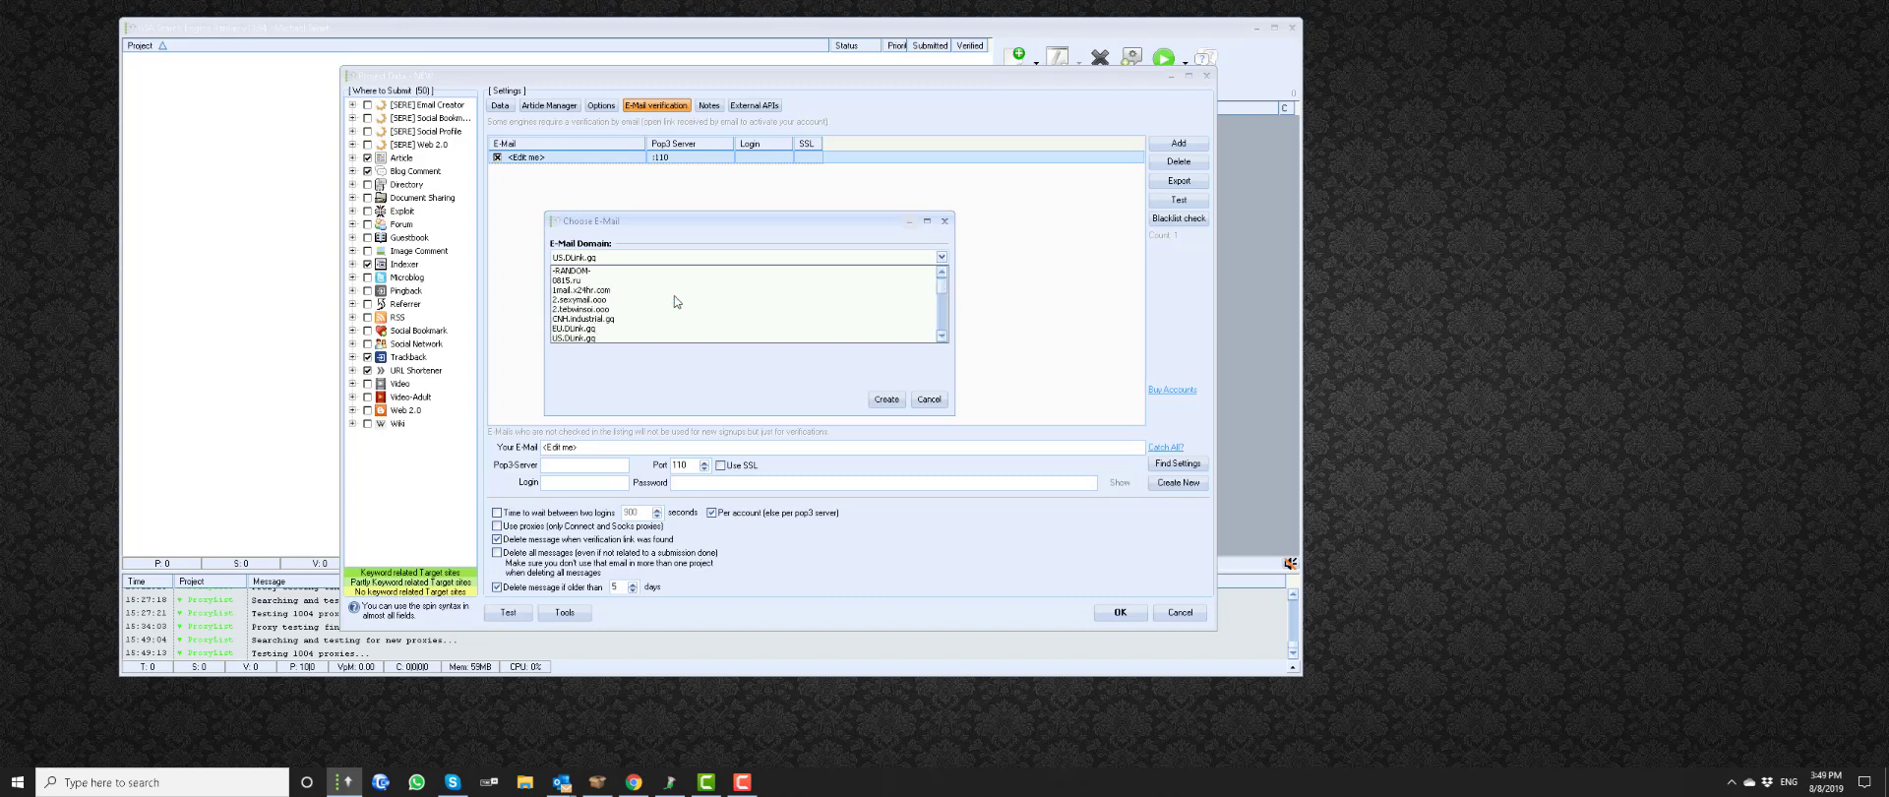
left_click(595, 271)
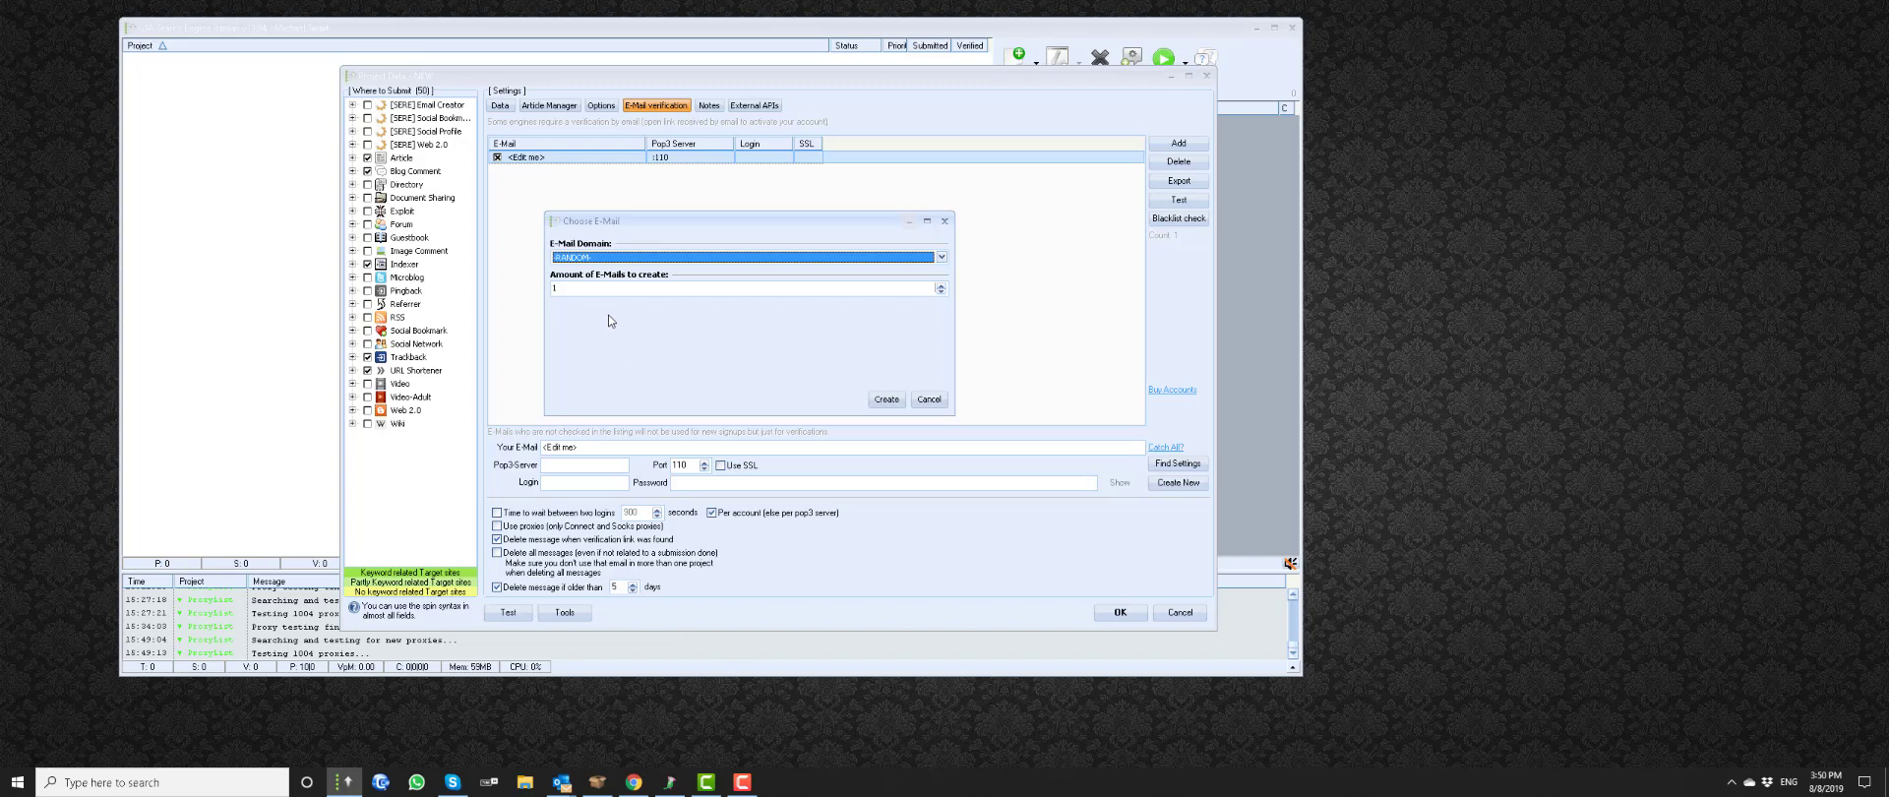
Set the amount of e-mails to 20 and create the accounts on random domains.
left_click(582, 289)
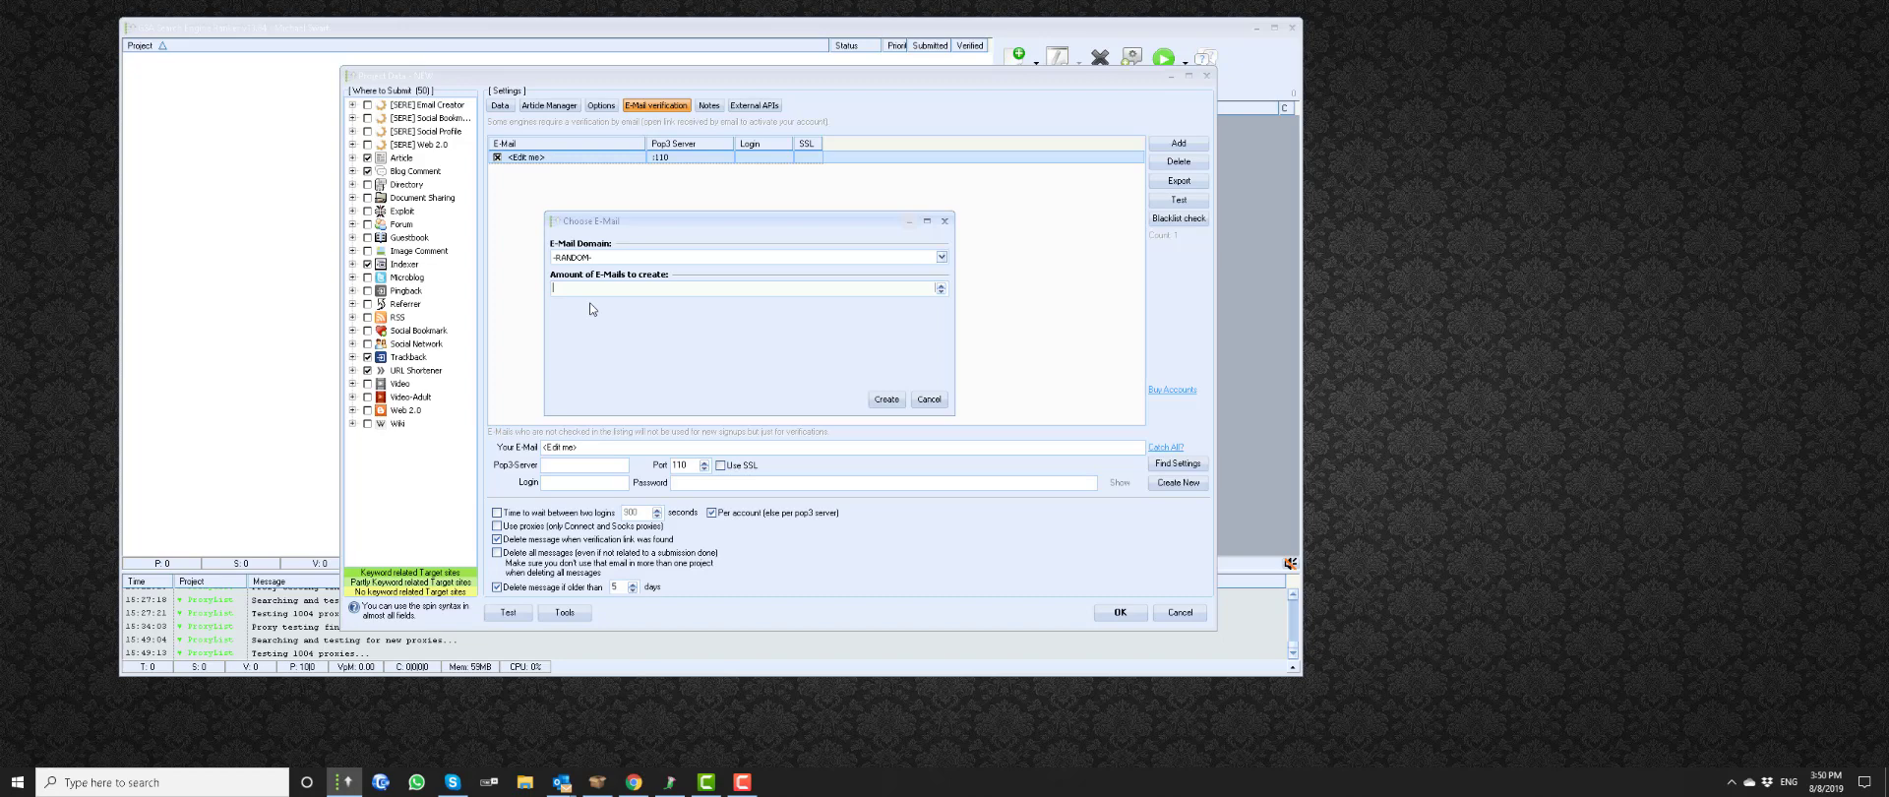
type("20")
left_click(880, 399)
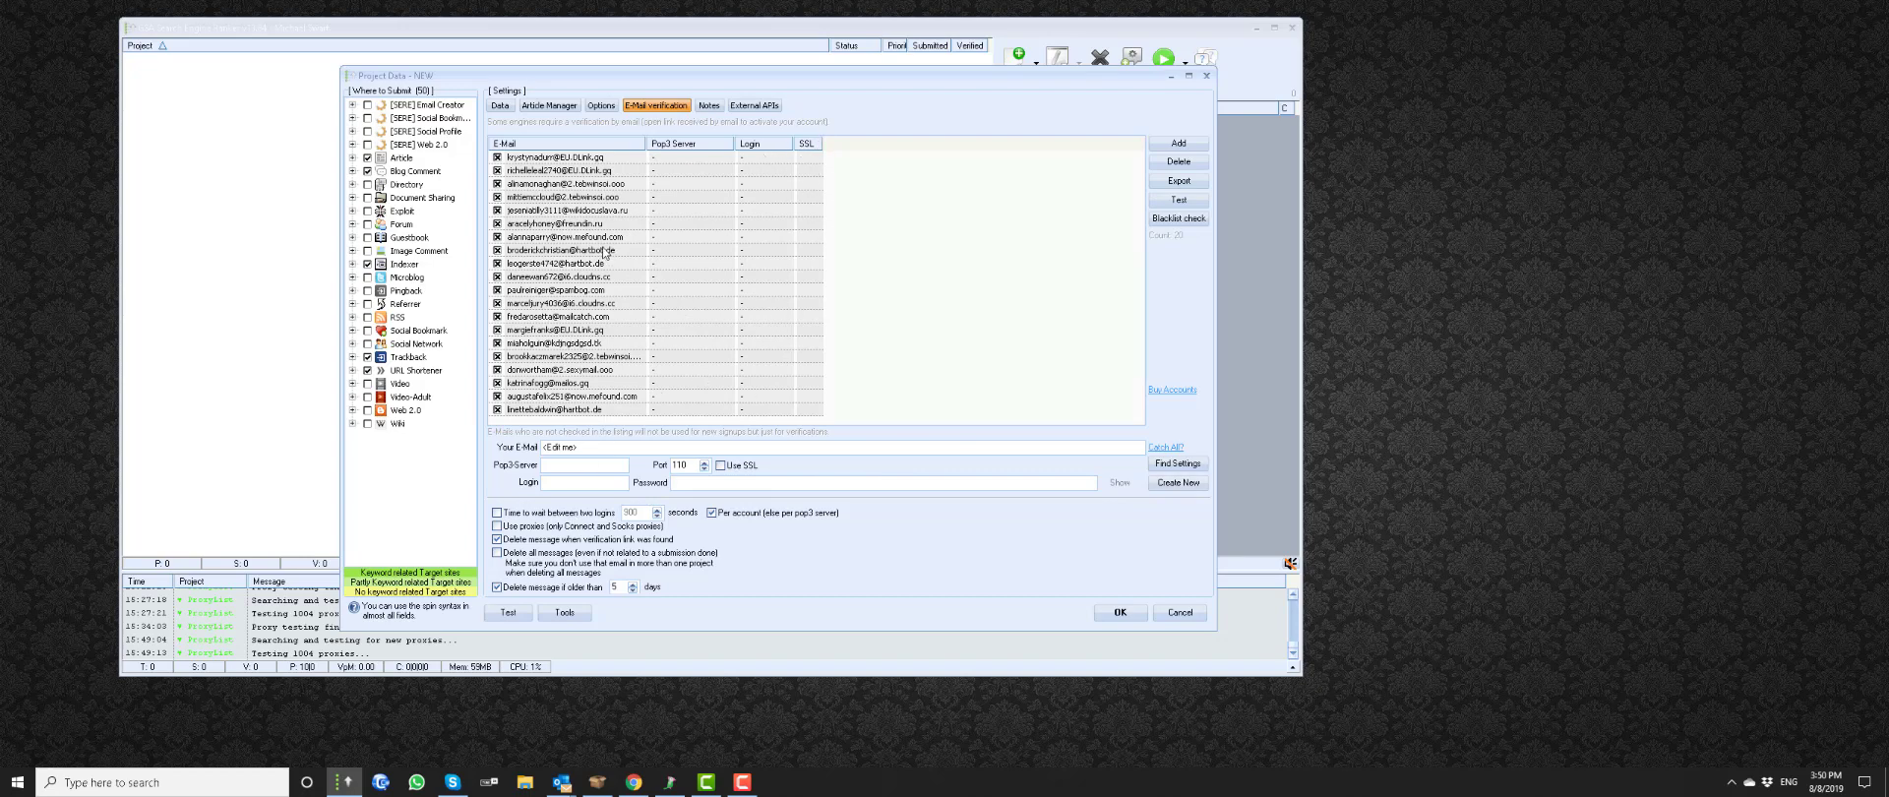
Run the e-mail test on the first generated hartbot.de account in the list.
left_click(605, 250)
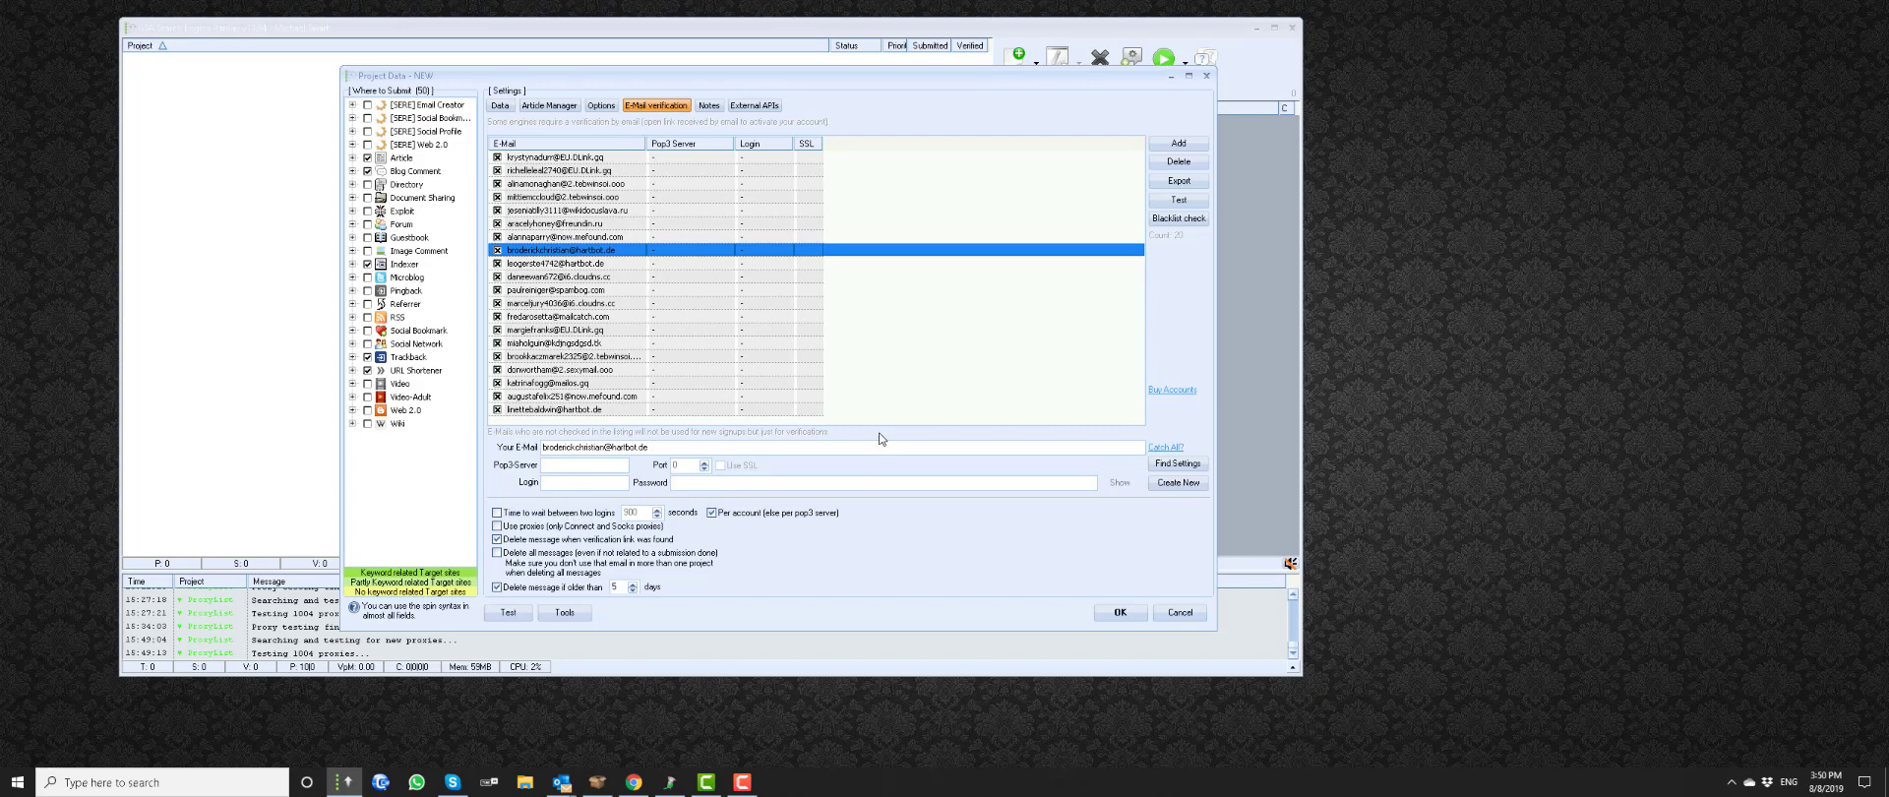
left_click(1180, 205)
left_click(1185, 240)
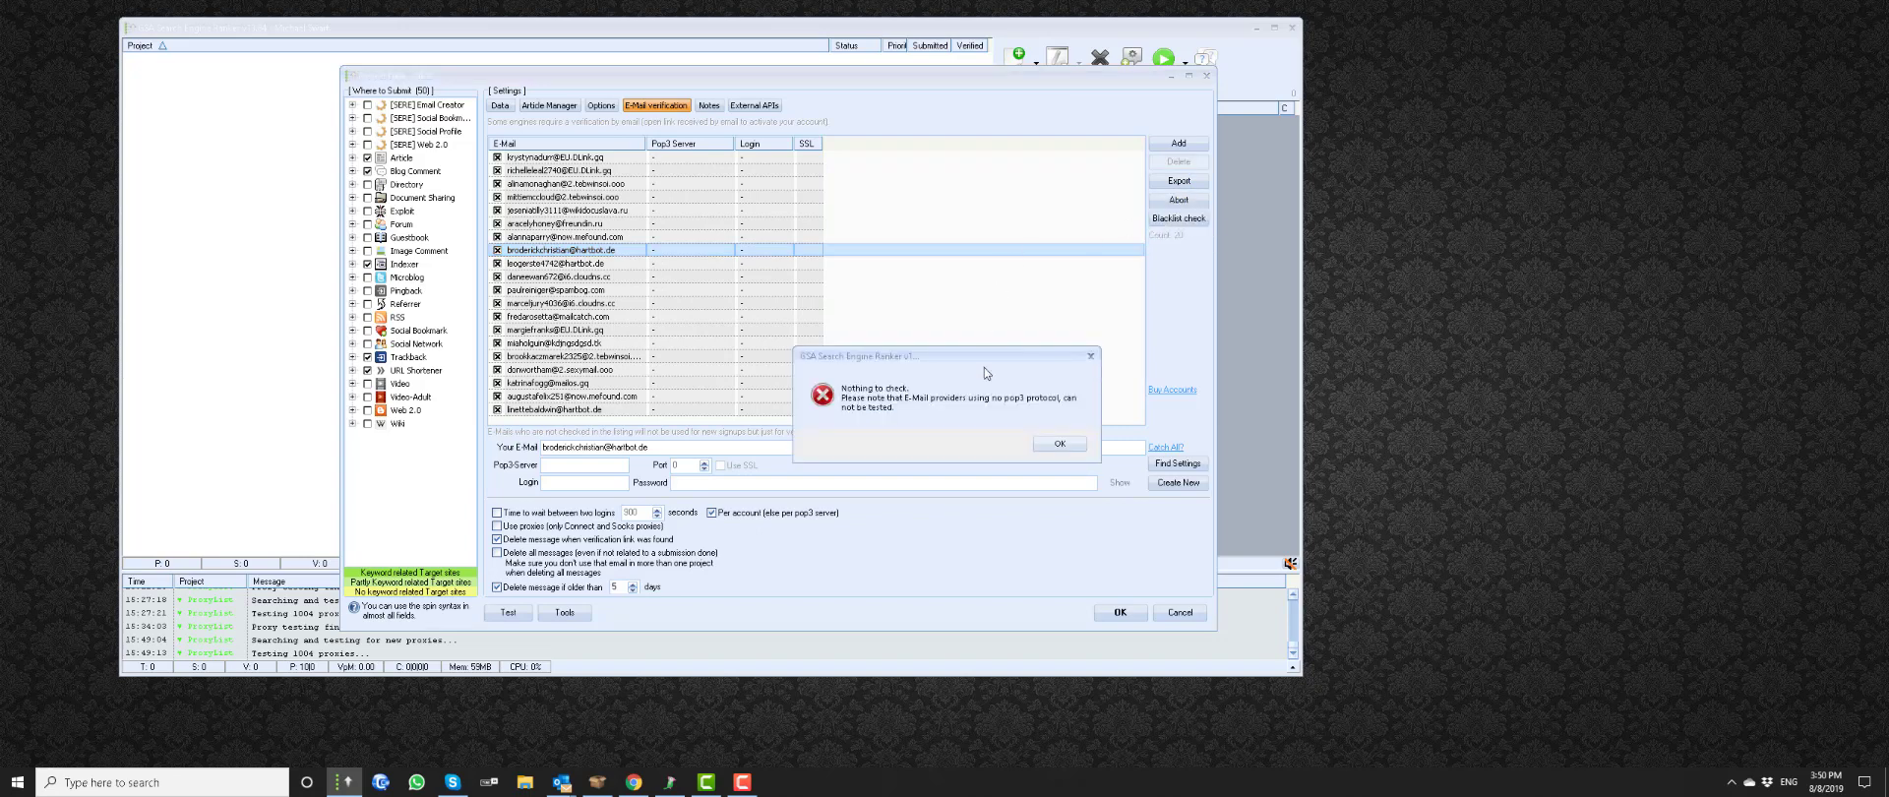
left_click(1060, 443)
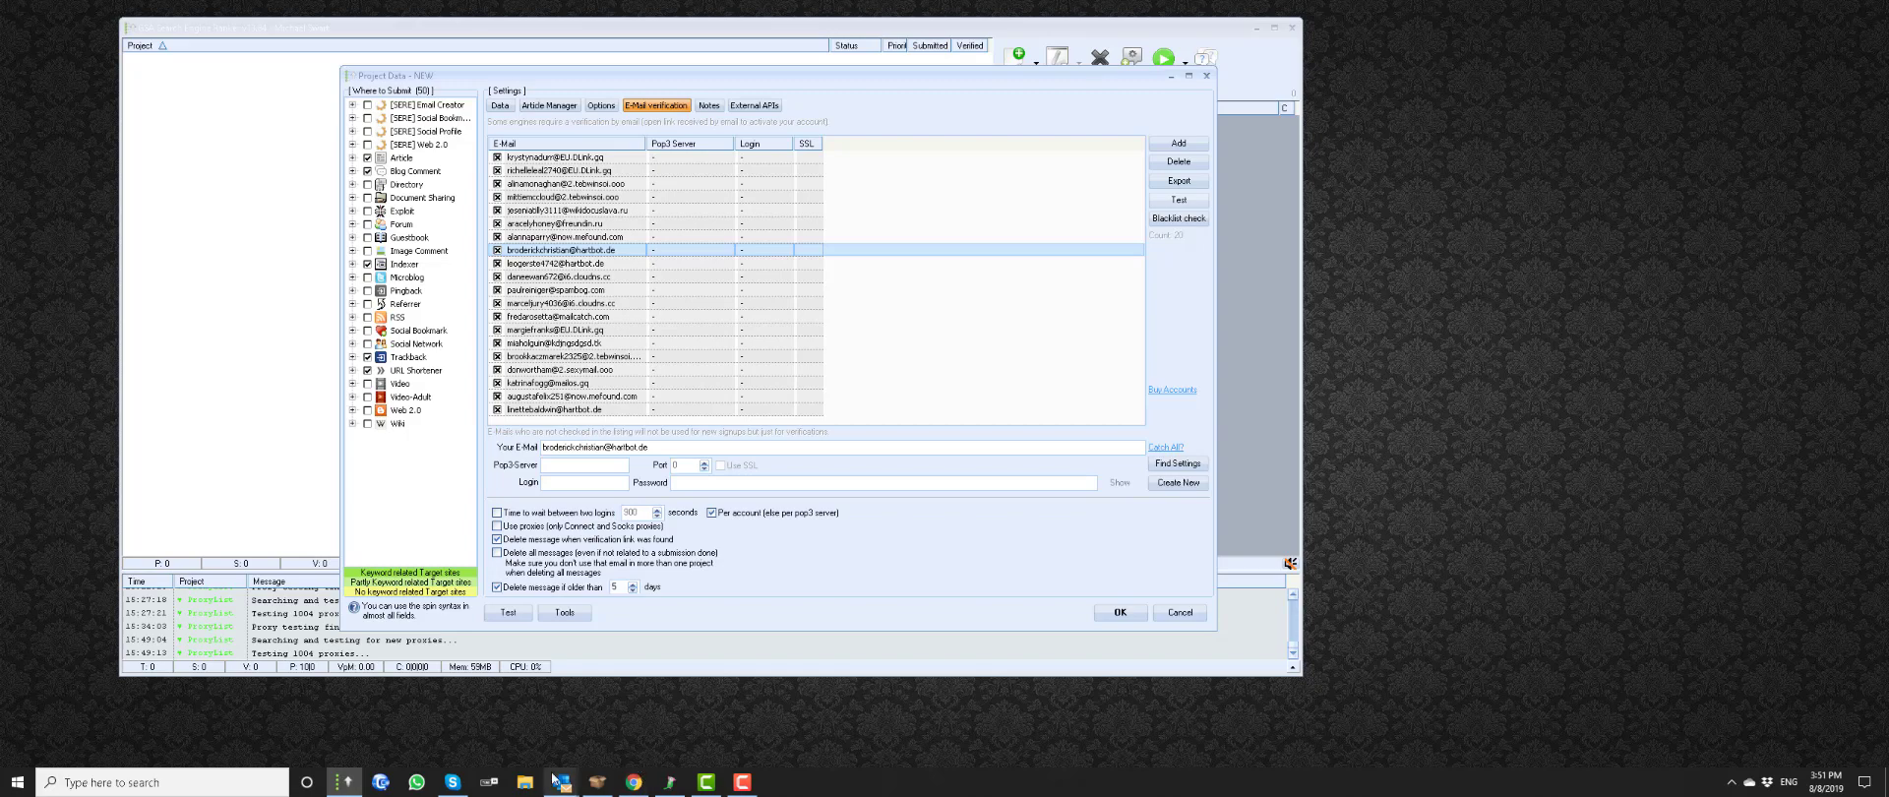
Switch to Chrome and find the section on usernames, passwords and failed testing in the free email accounts article.
left_click(631, 782)
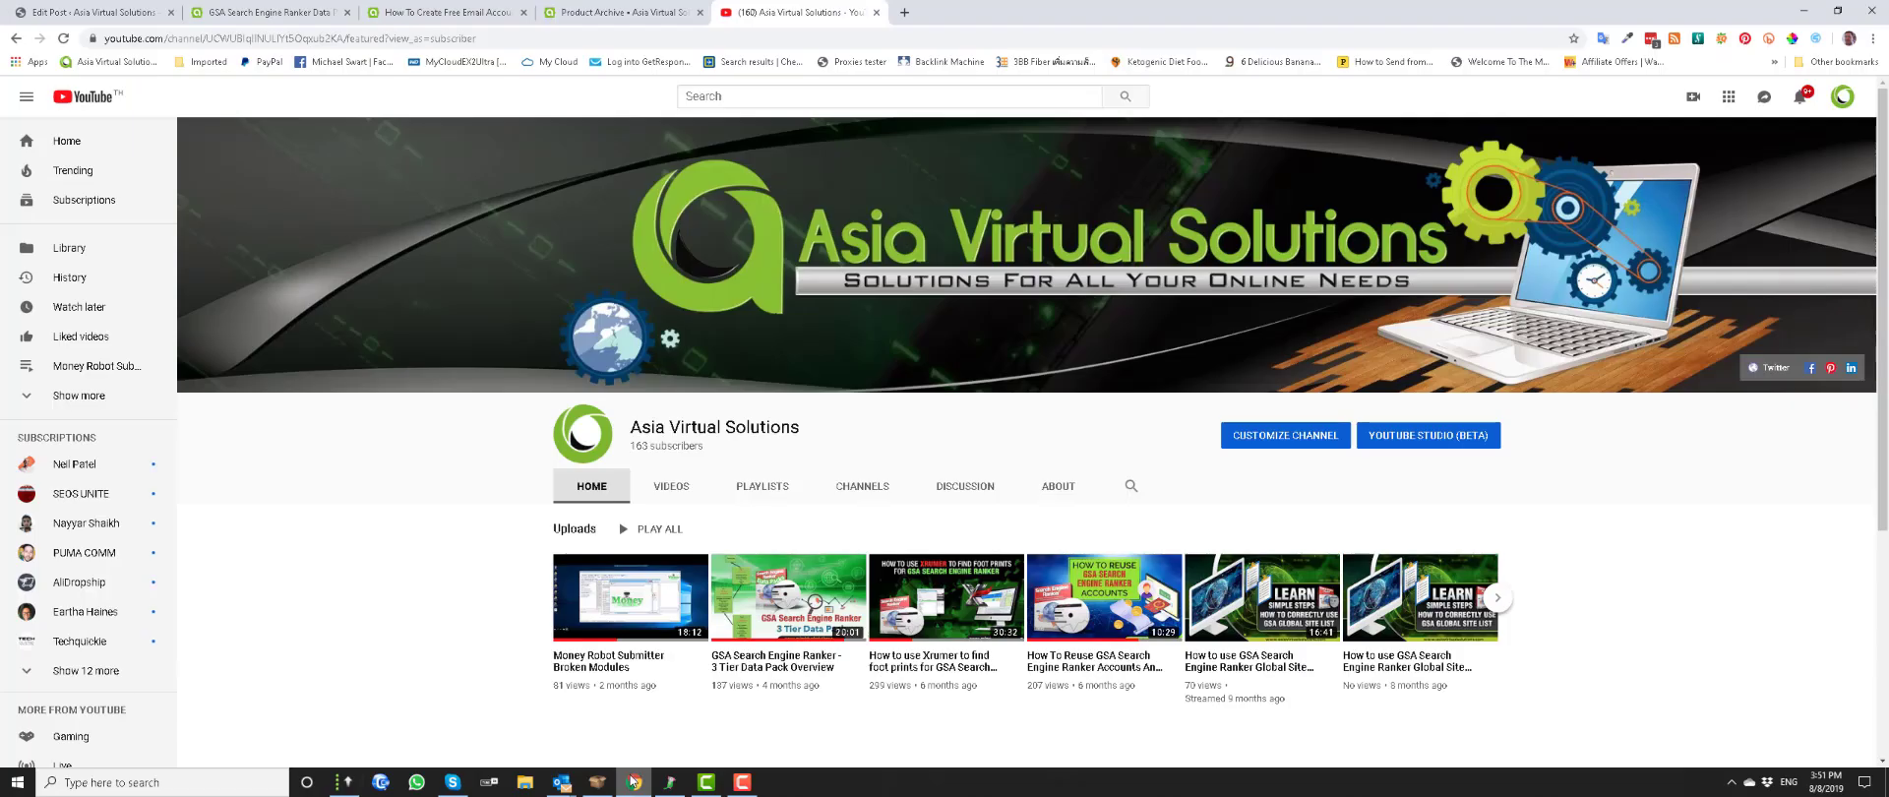
left_click(221, 10)
left_click(157, 12)
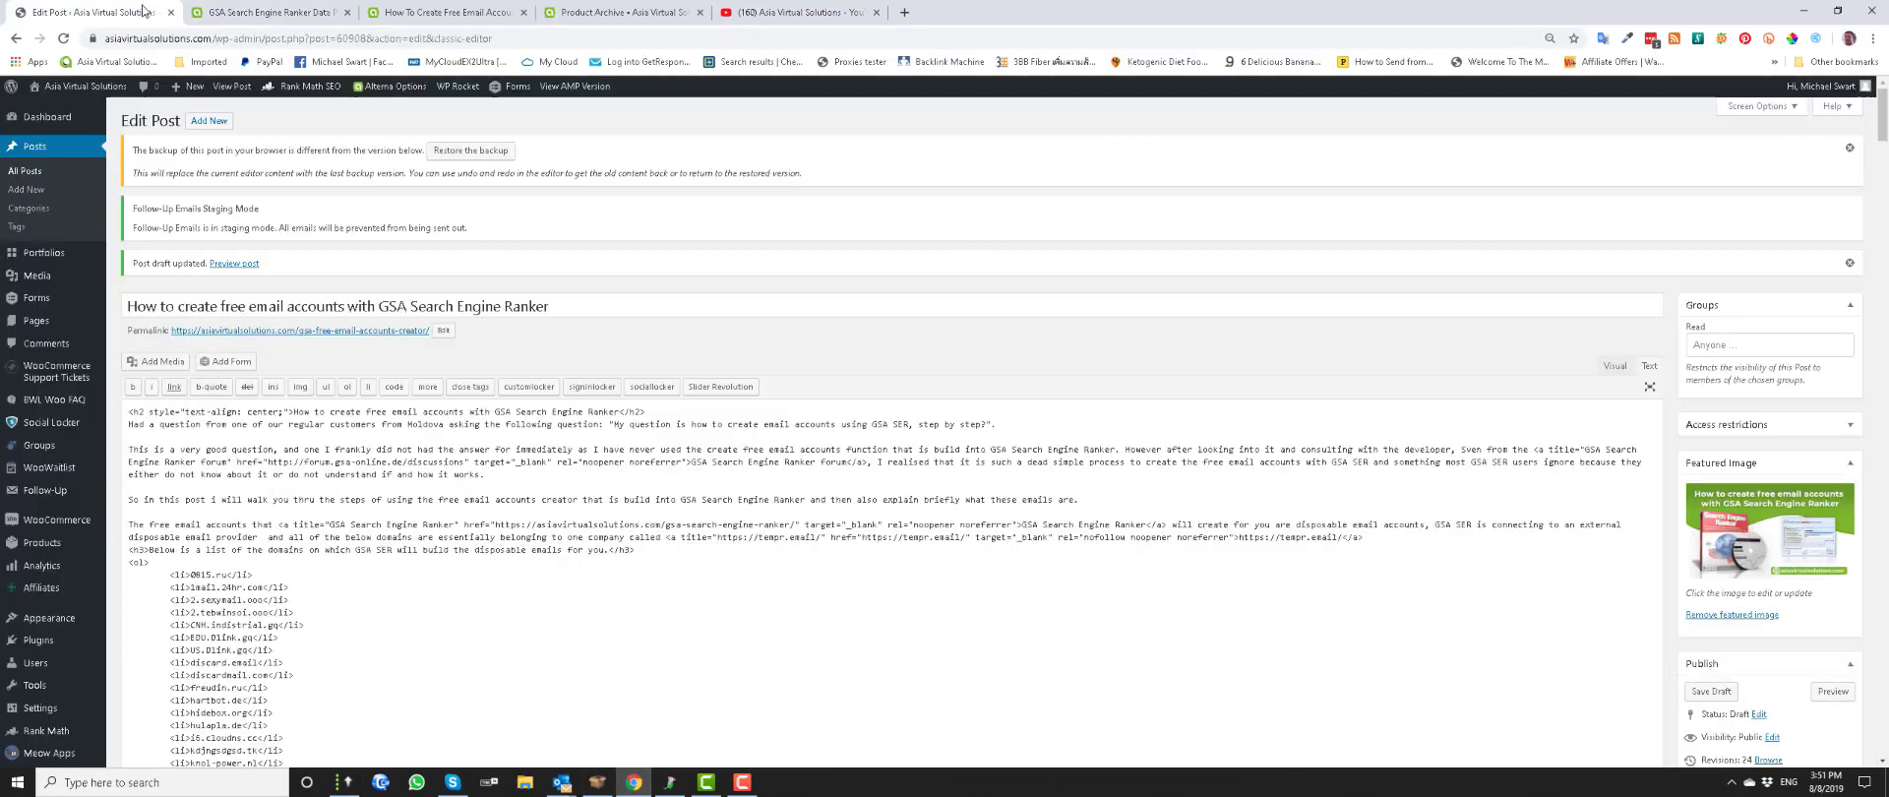
left_click(248, 12)
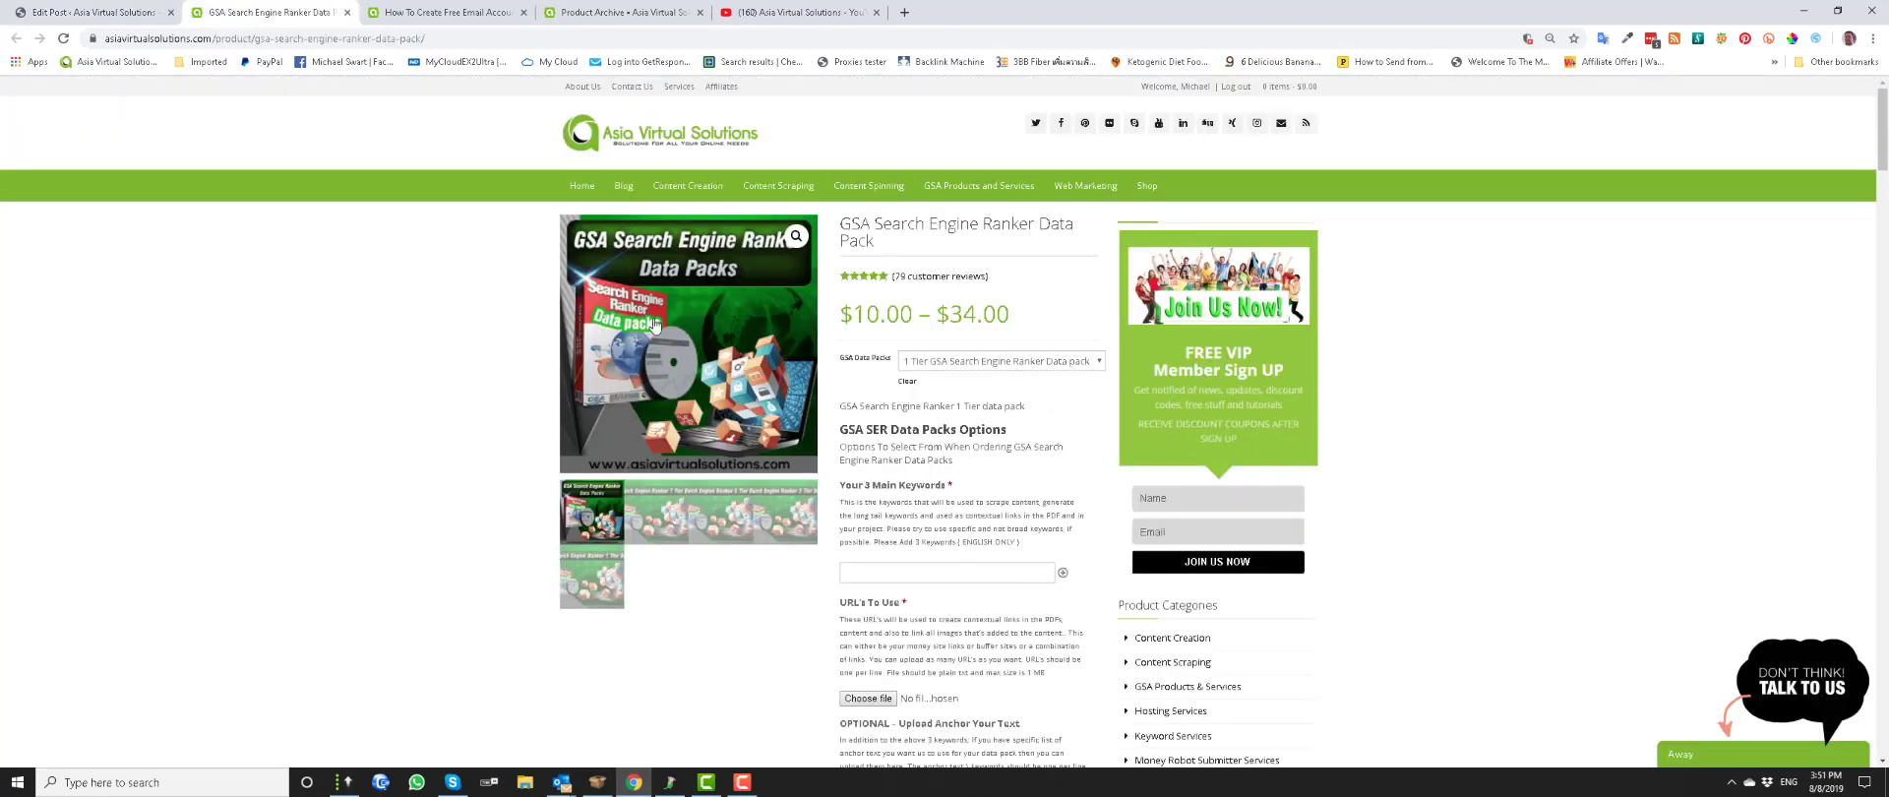
left_click(448, 13)
scroll(536, 369, "down", 15)
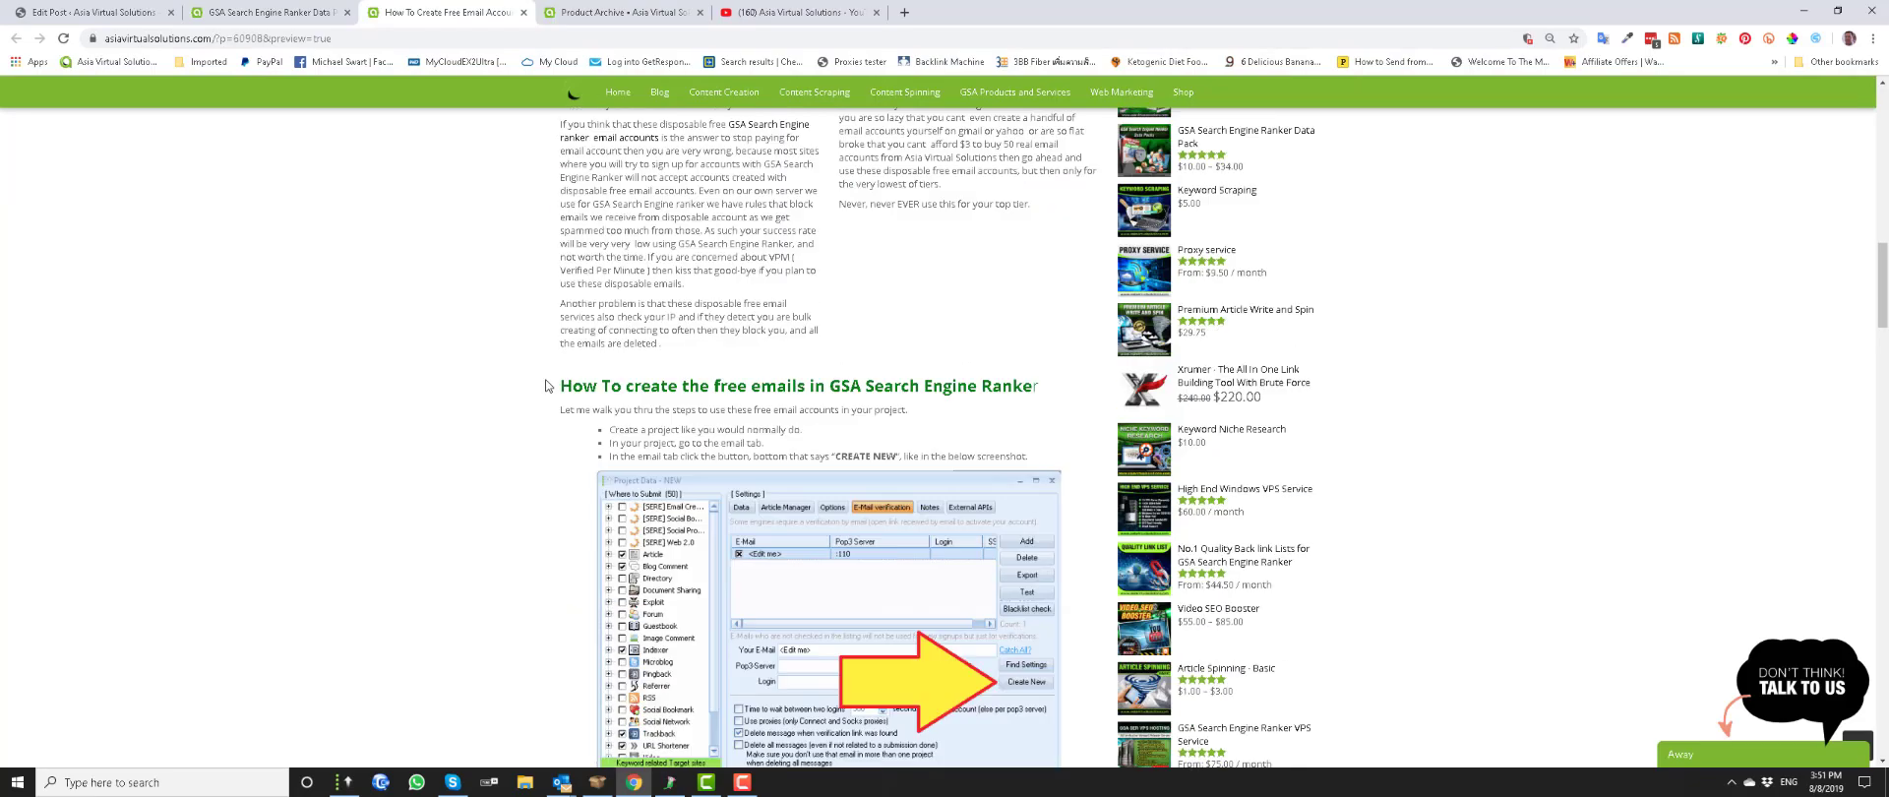
scroll(549, 393, "down", 10)
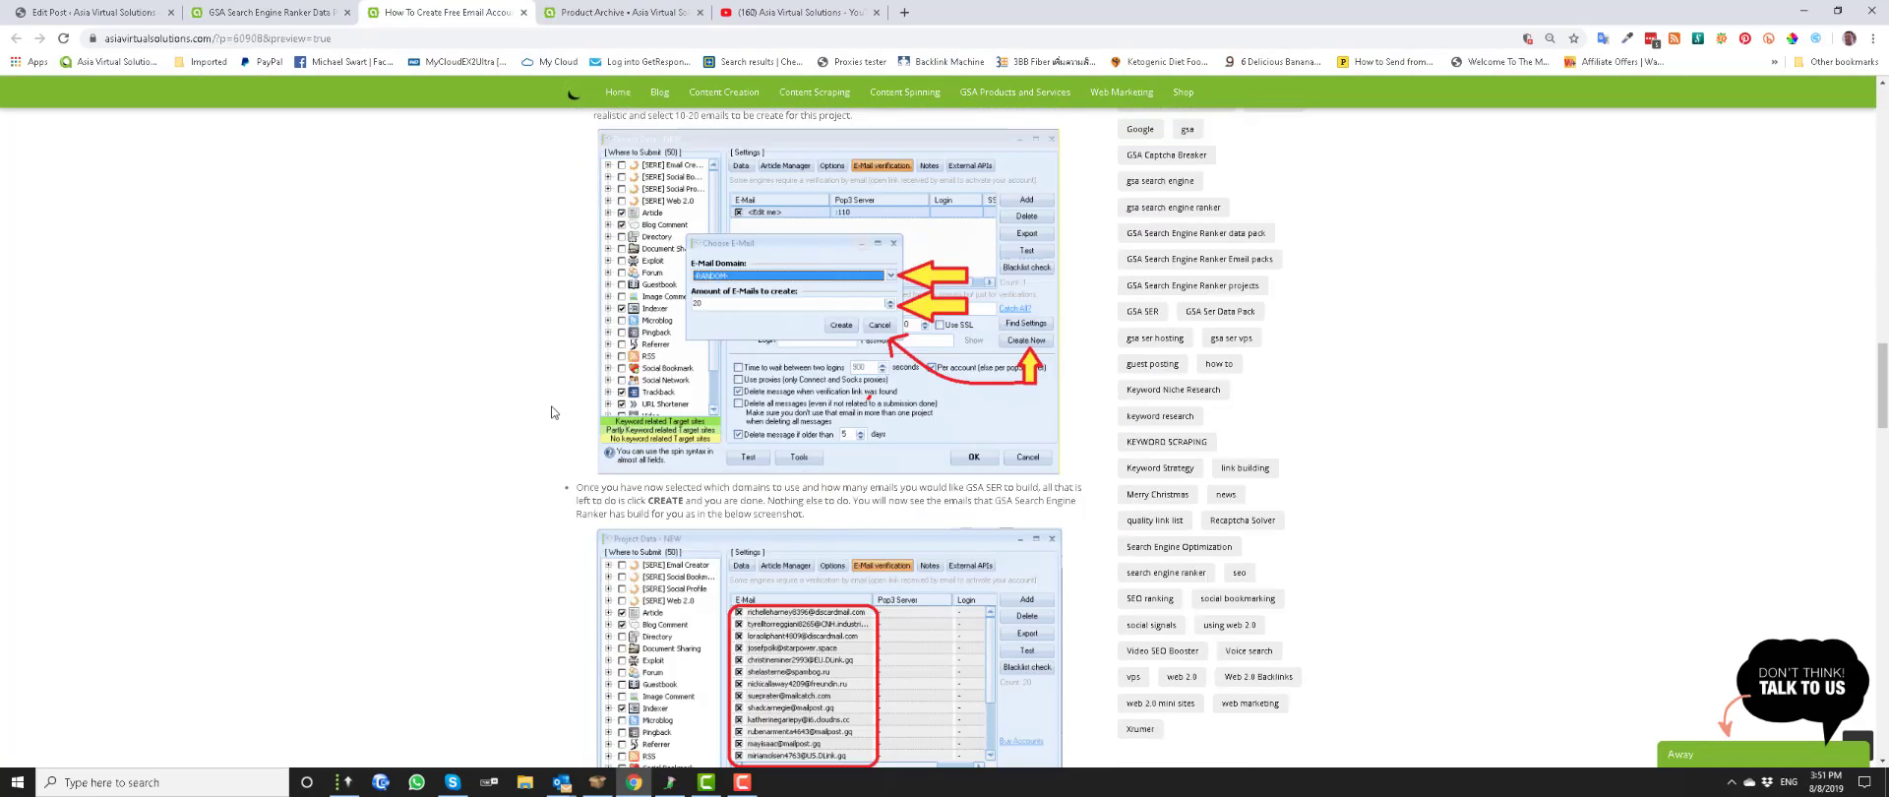
scroll(551, 411, "down", 3)
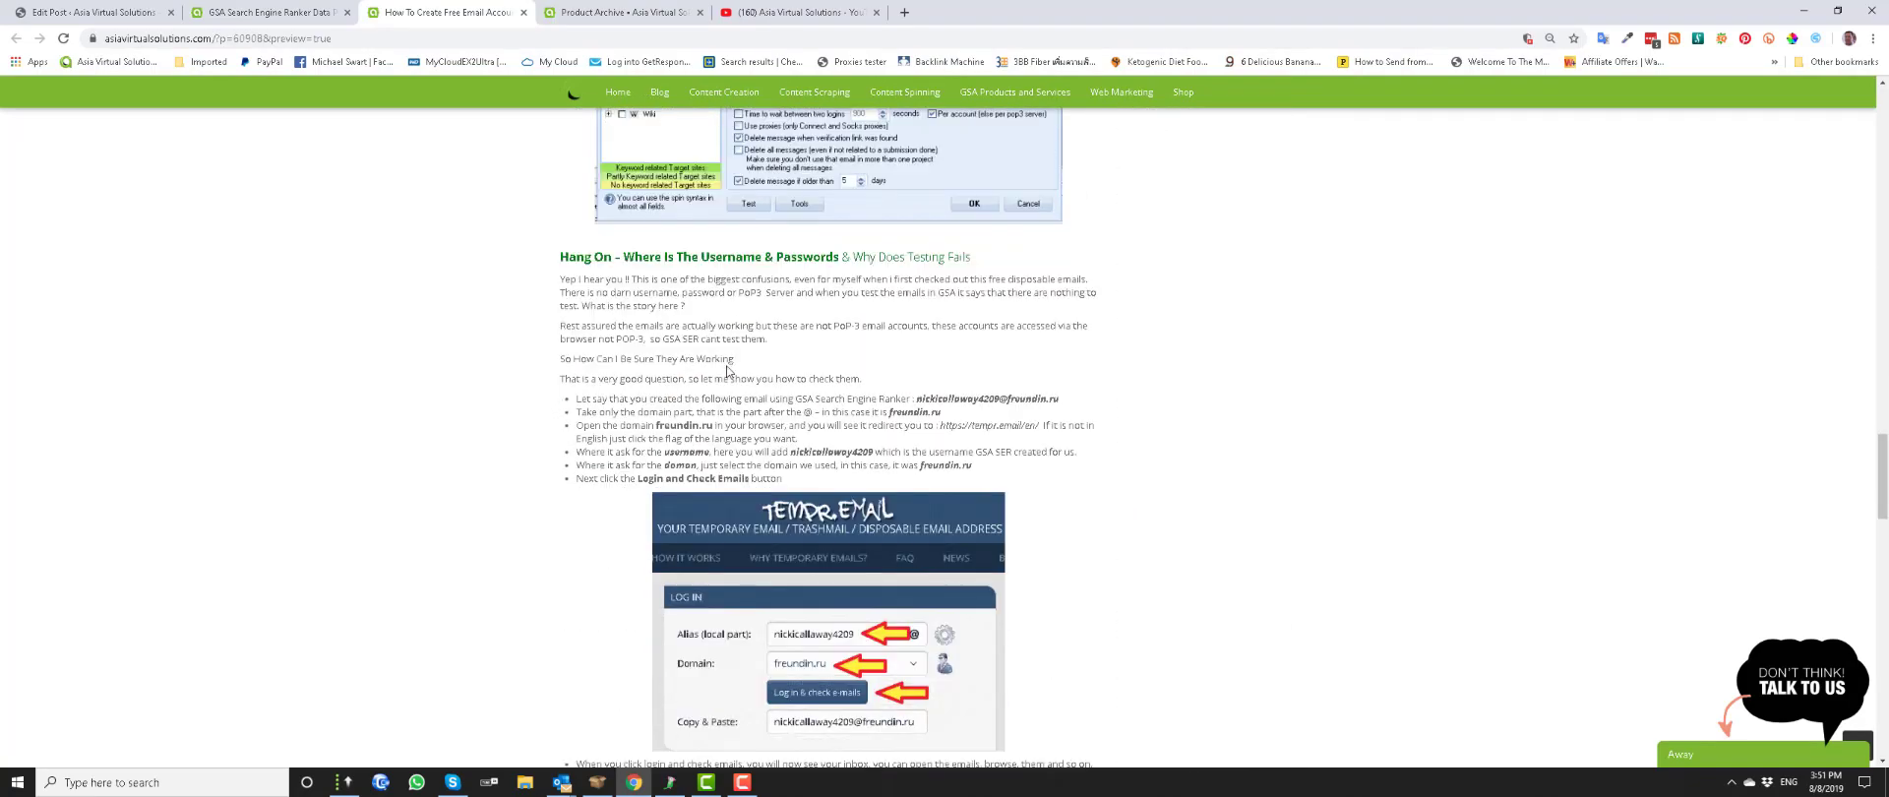
Copy the example freundin.ru e-mail address from the first instruction in the article.
left_click_drag(1061, 400, 920, 400)
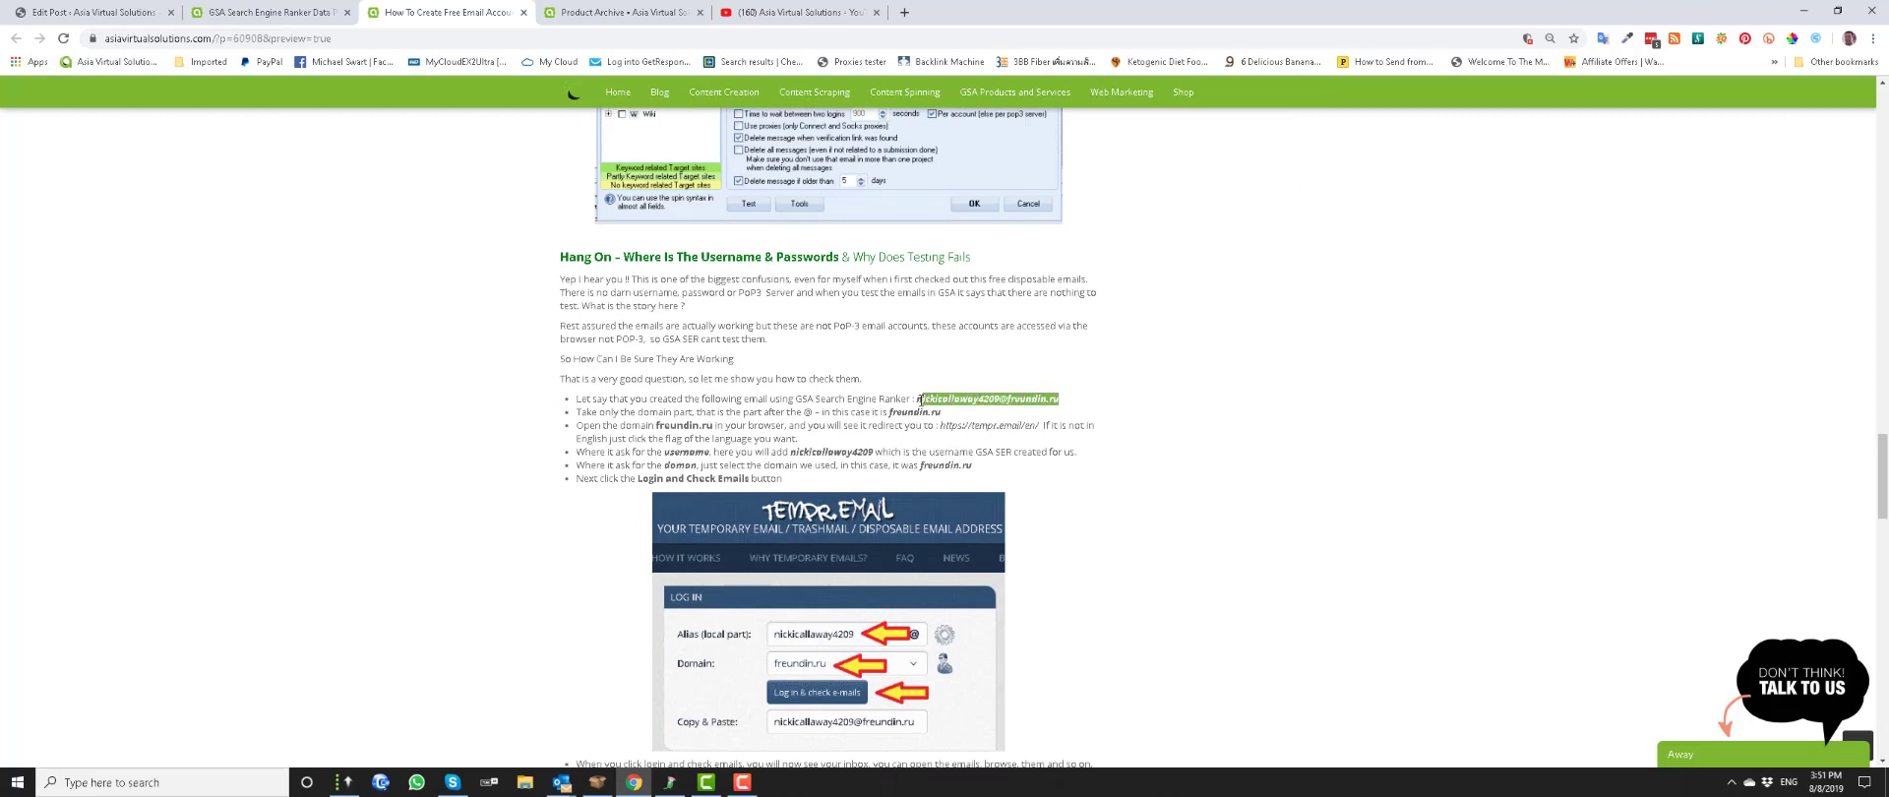
right_click(1002, 398)
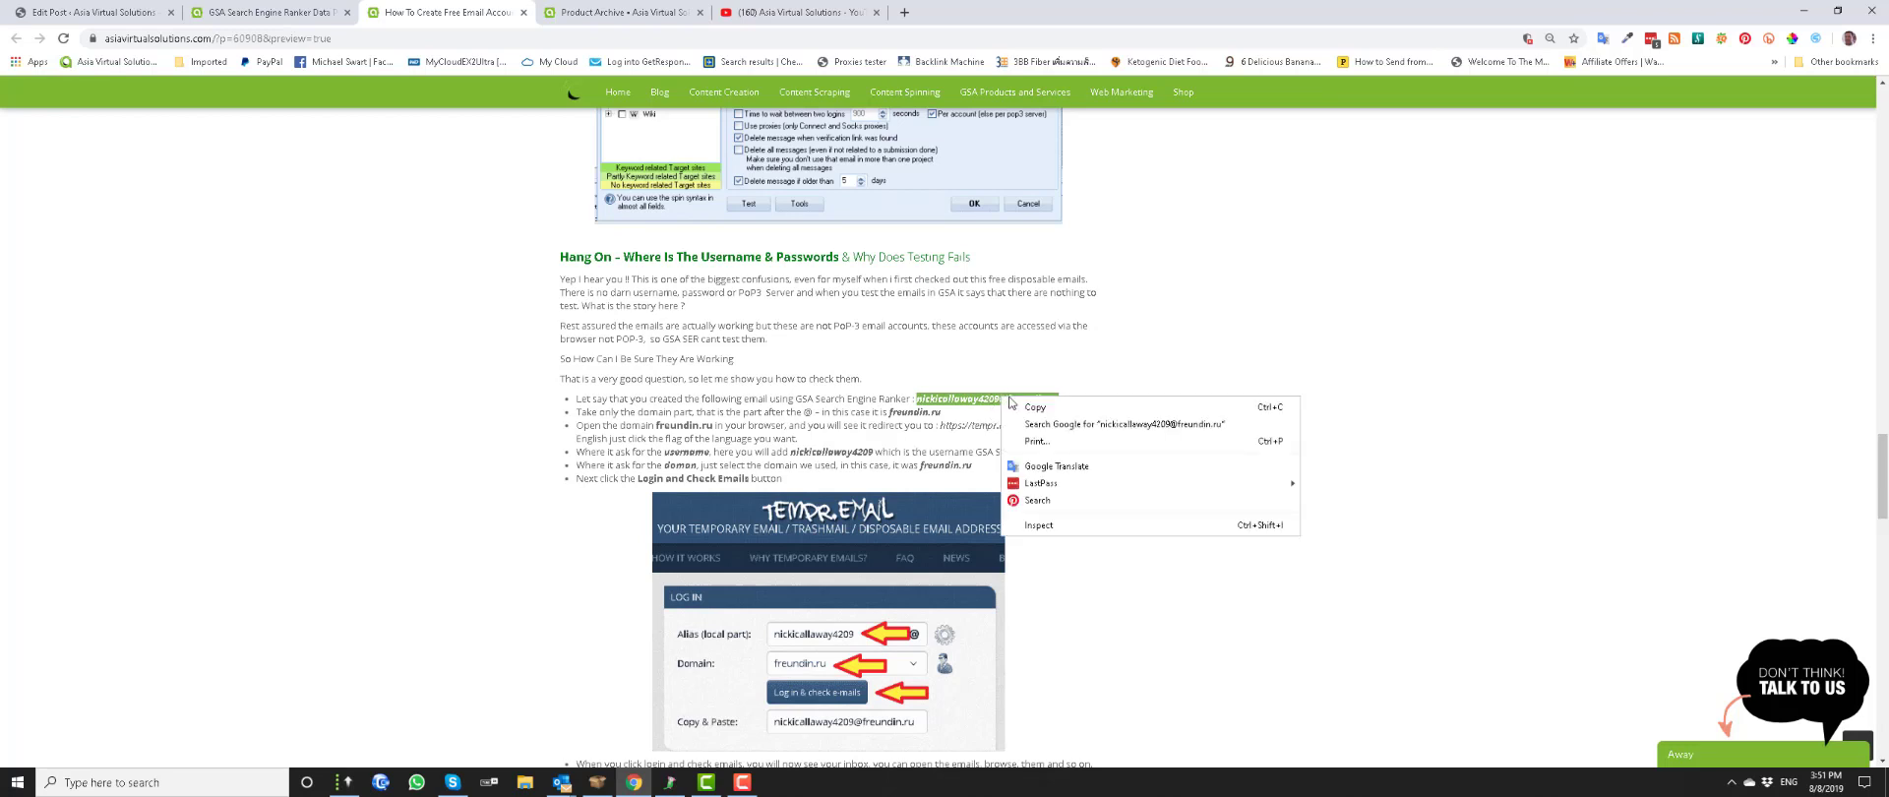
left_click(1033, 406)
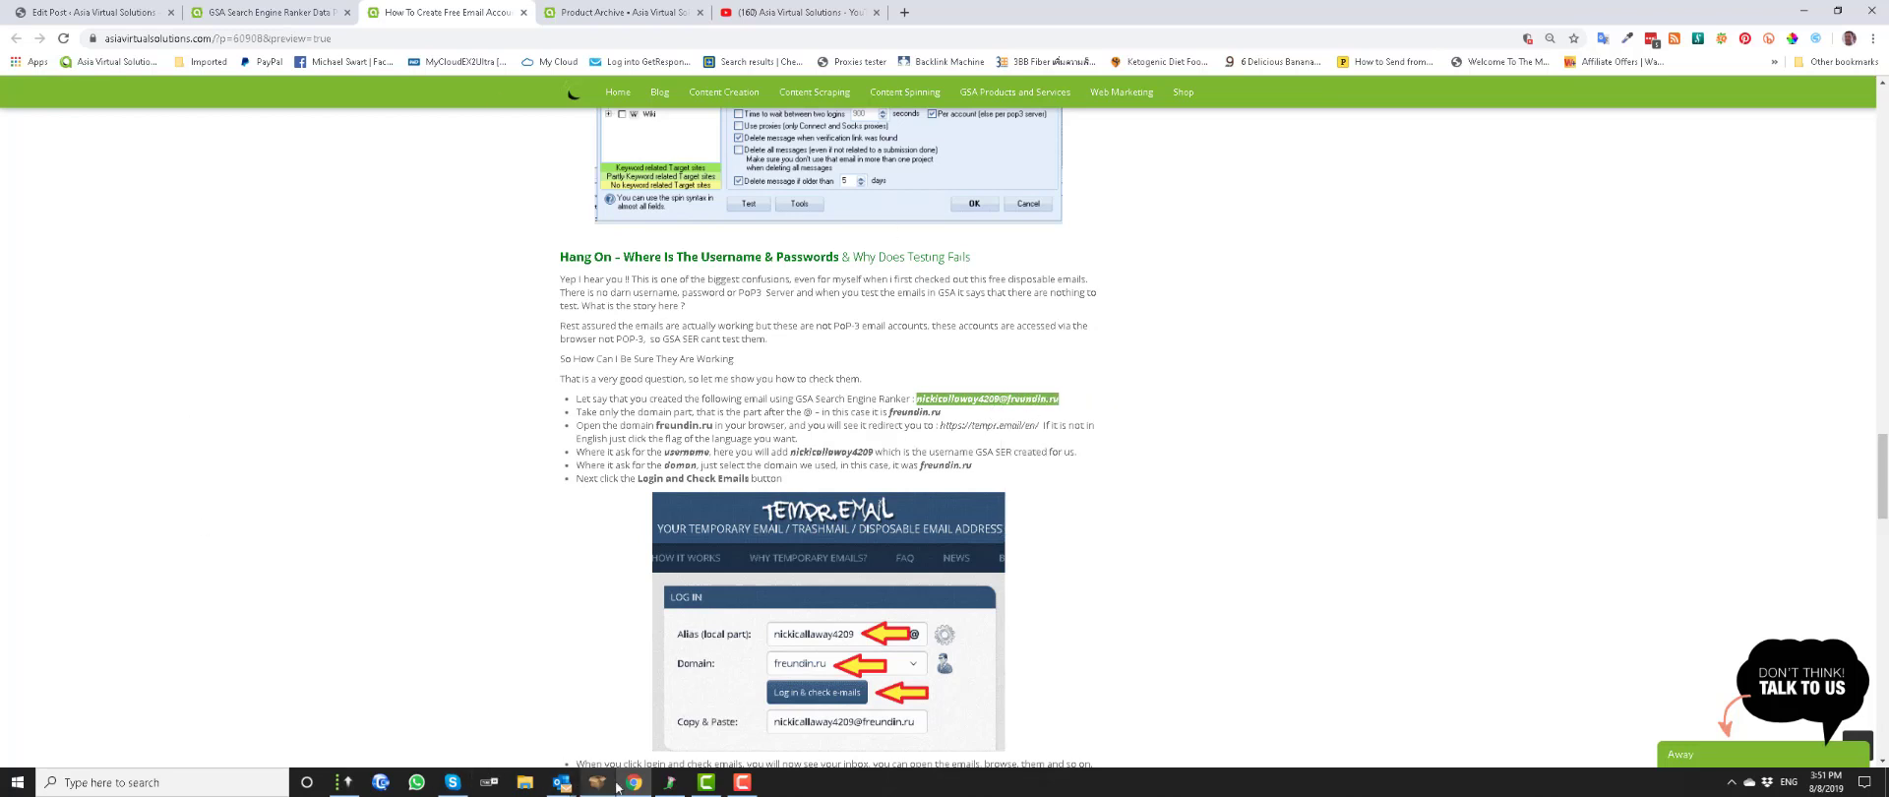
Switch to GSA Search Engine Ranker, select the generated freundin.ru account, and return to the article in Chrome.
left_click(344, 783)
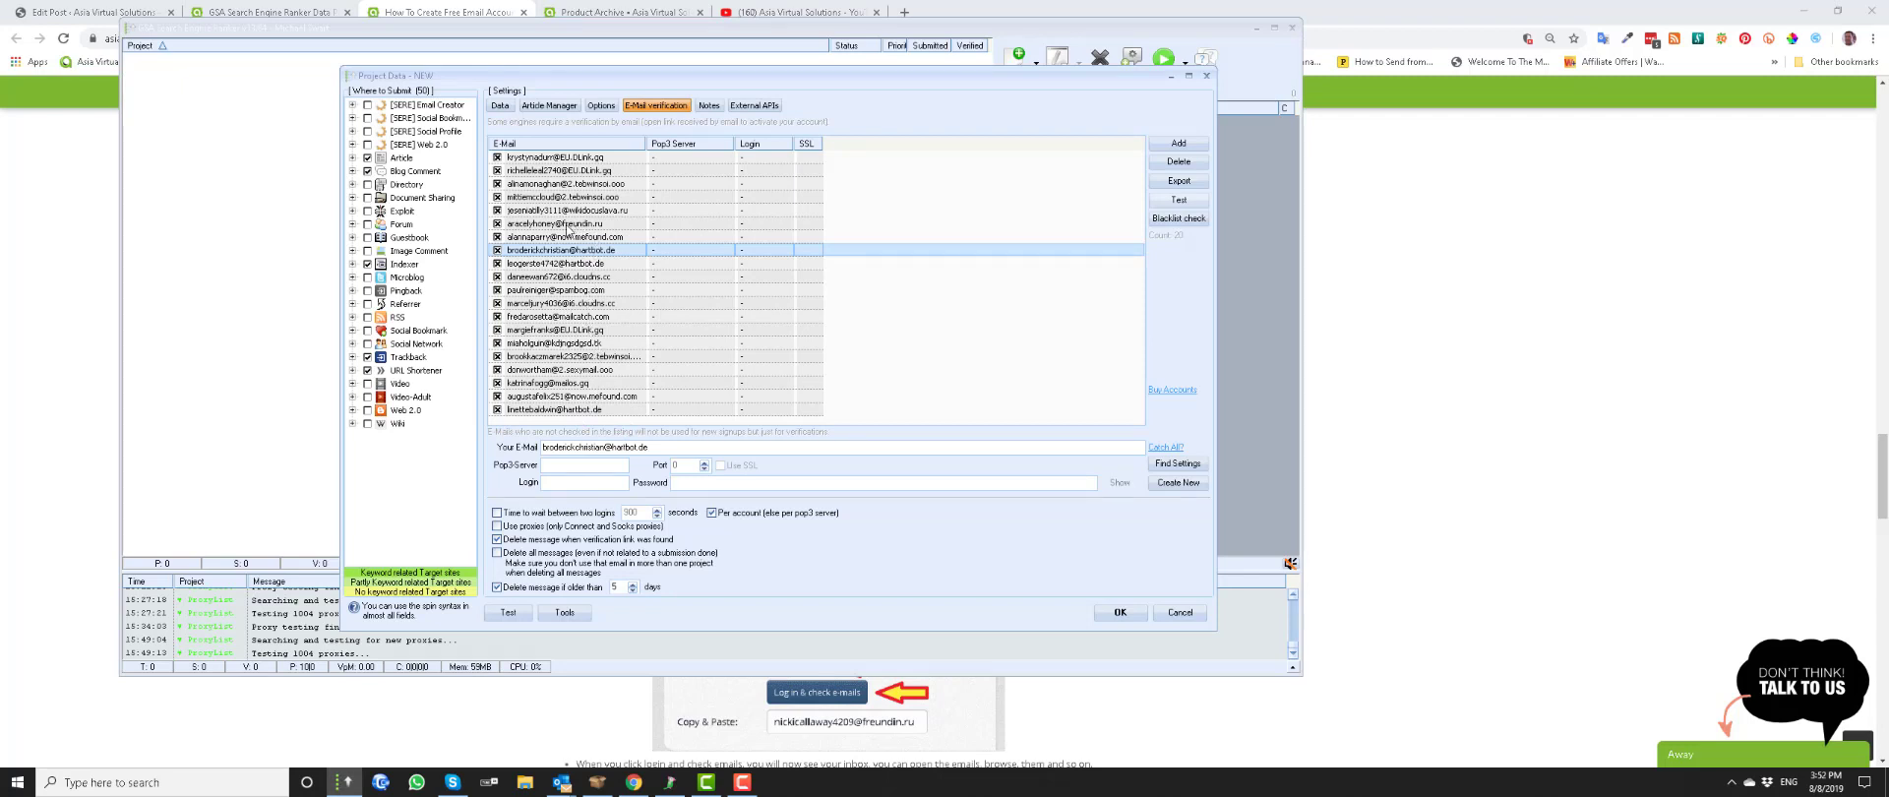
left_click(577, 225)
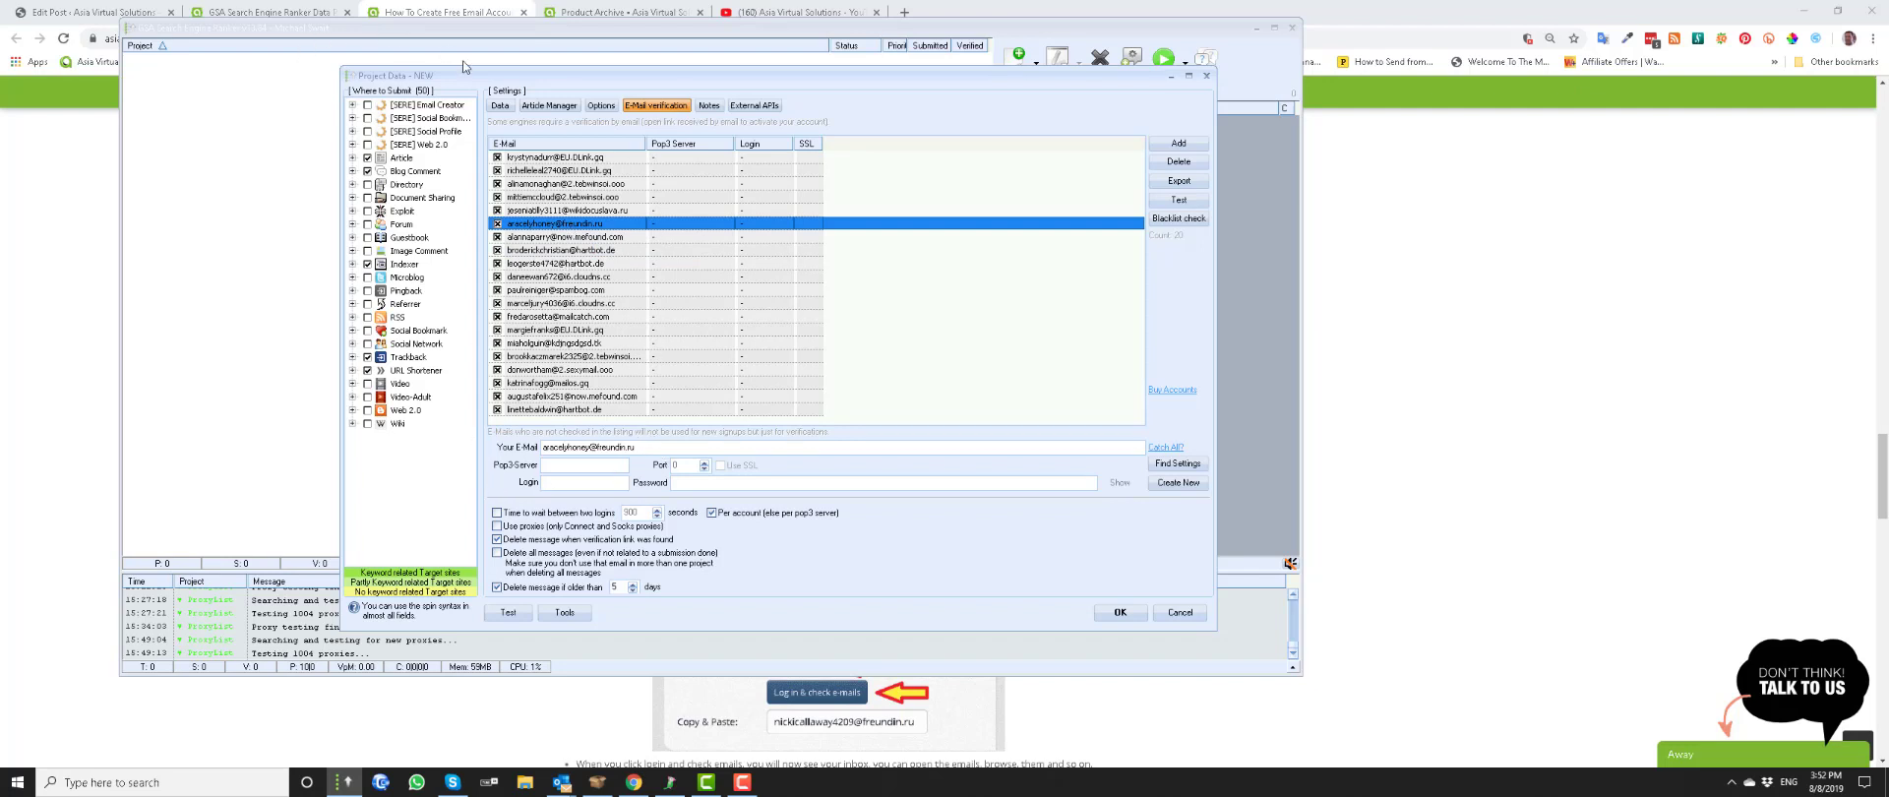
left_click(634, 782)
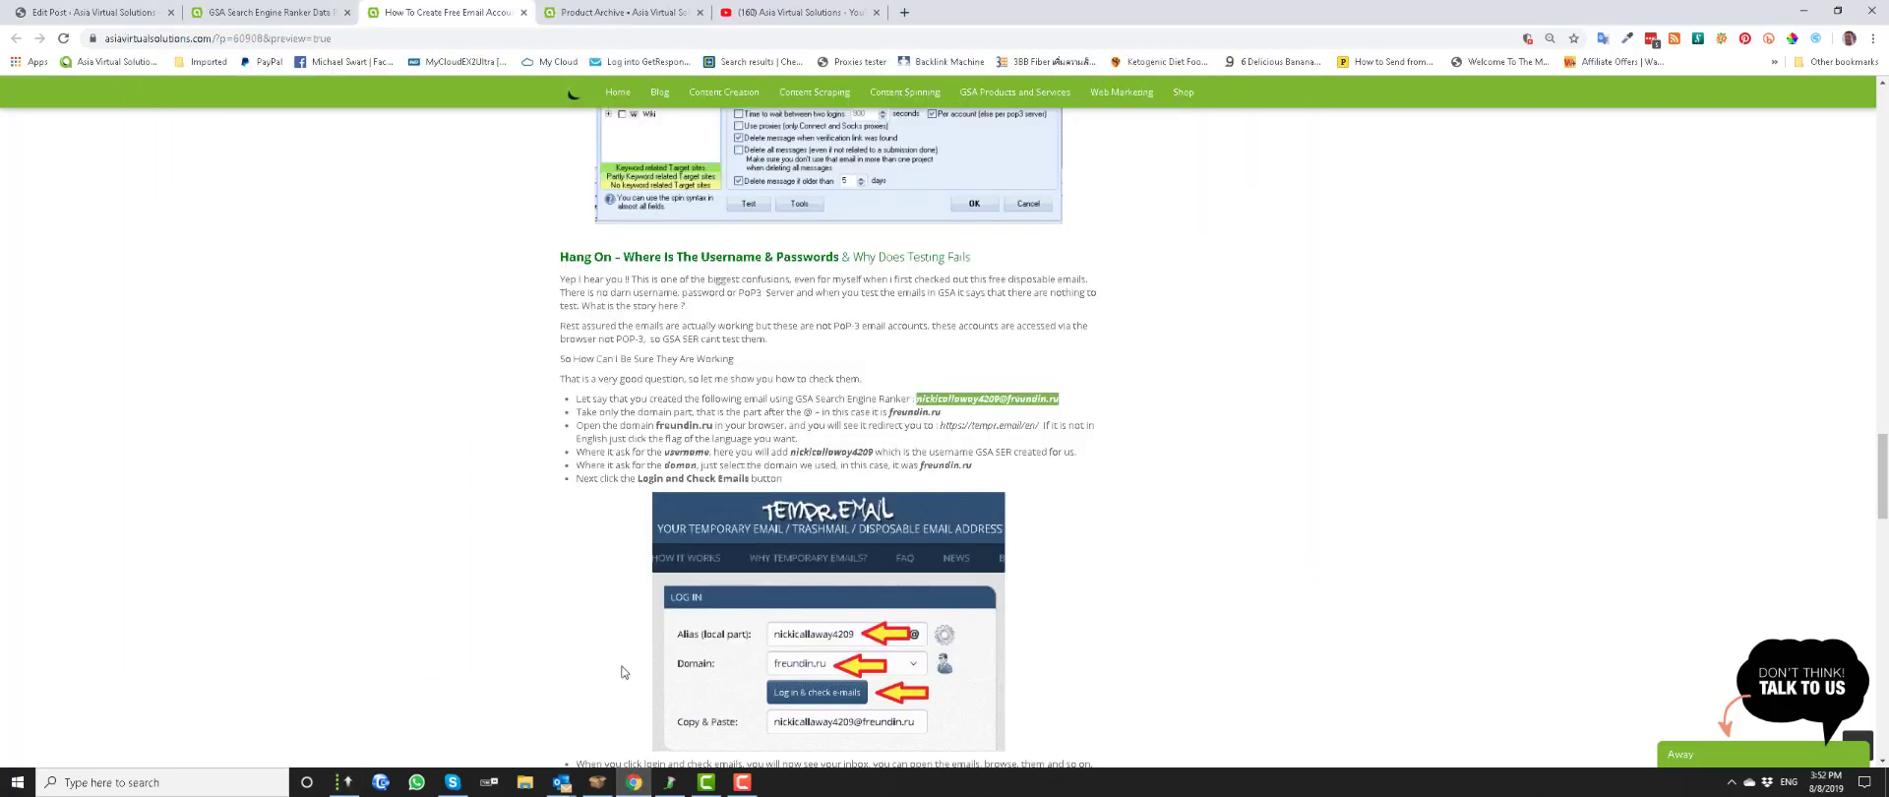
Open only the domain part of the copied example address, freundin.ru, in a new browser tab.
left_click(904, 12)
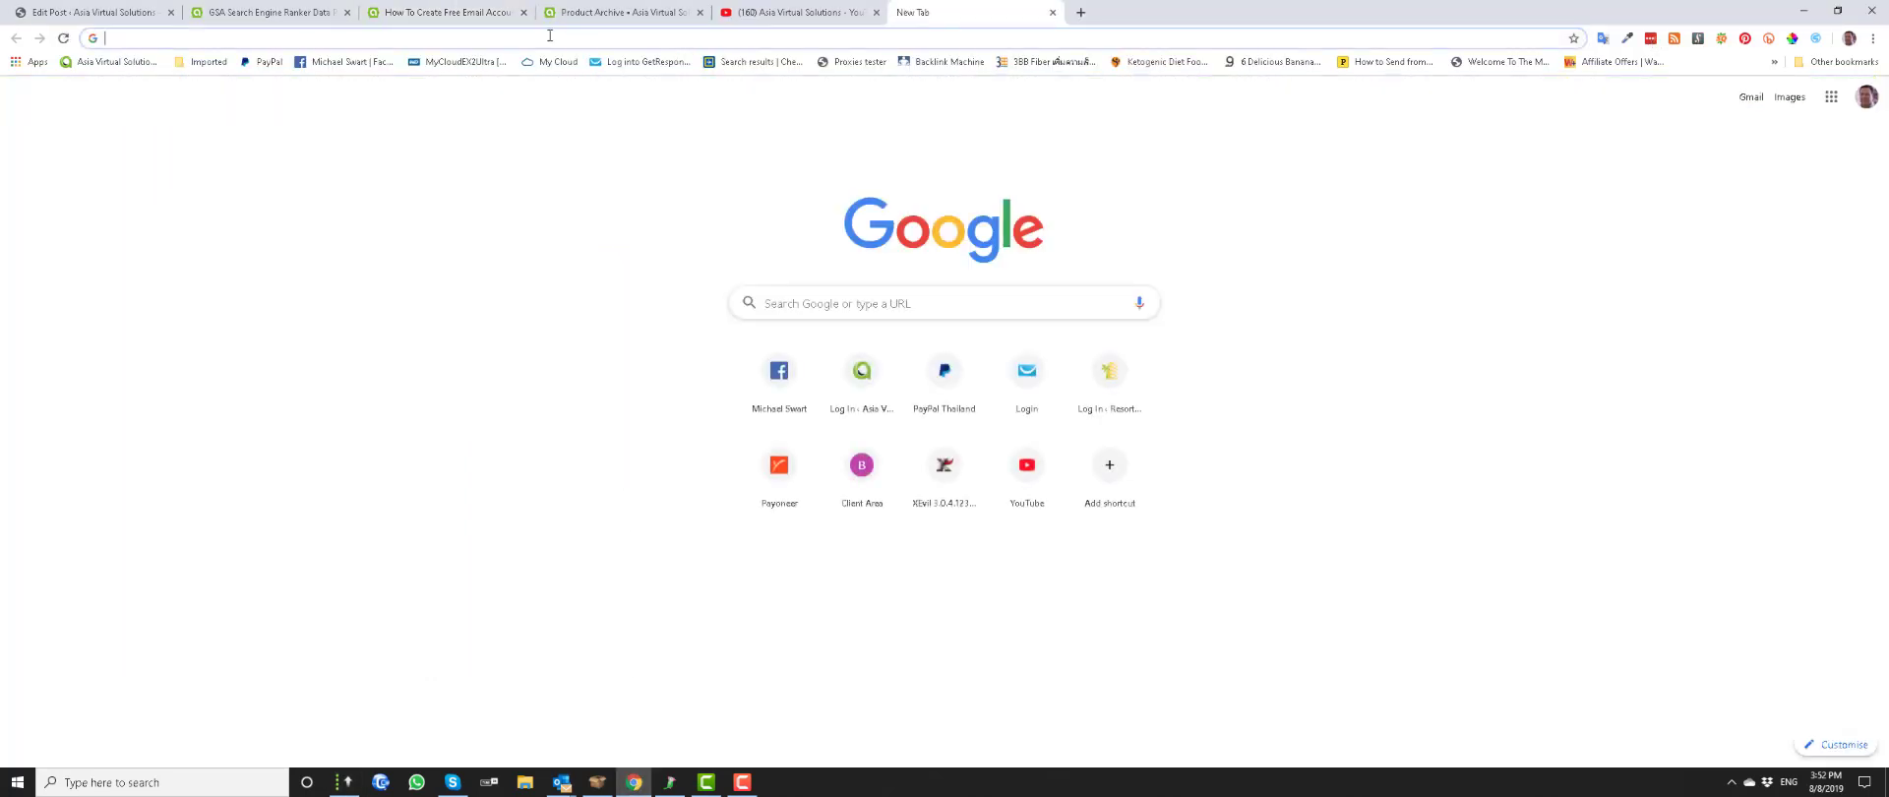
key("ctrl+v")
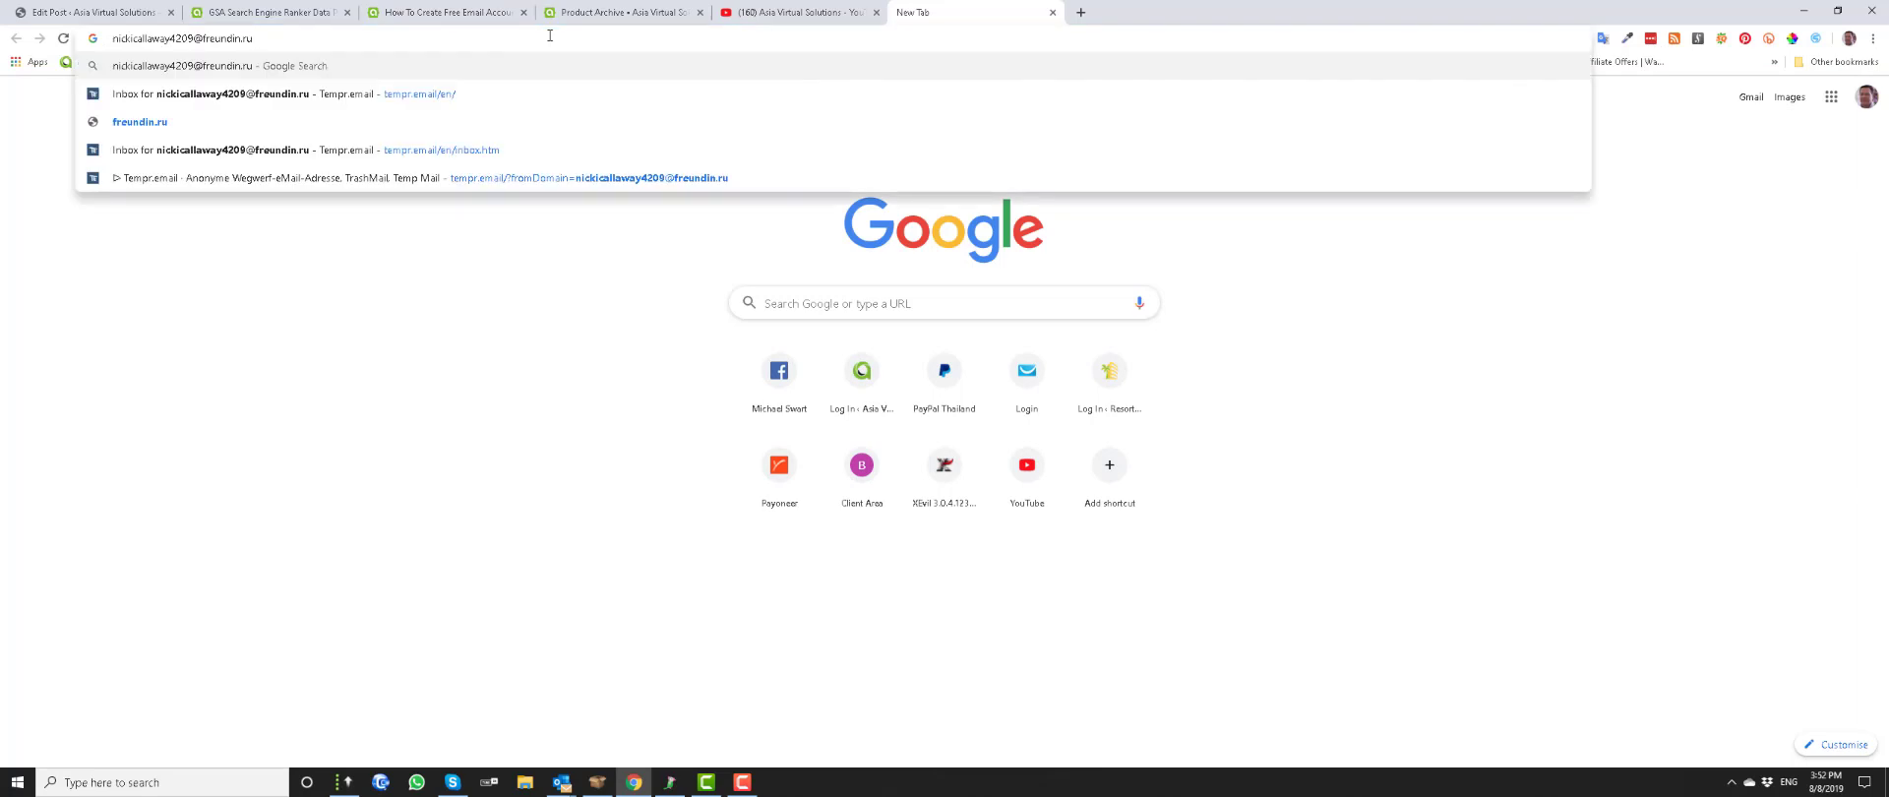
left_click_drag(204, 38, 86, 37)
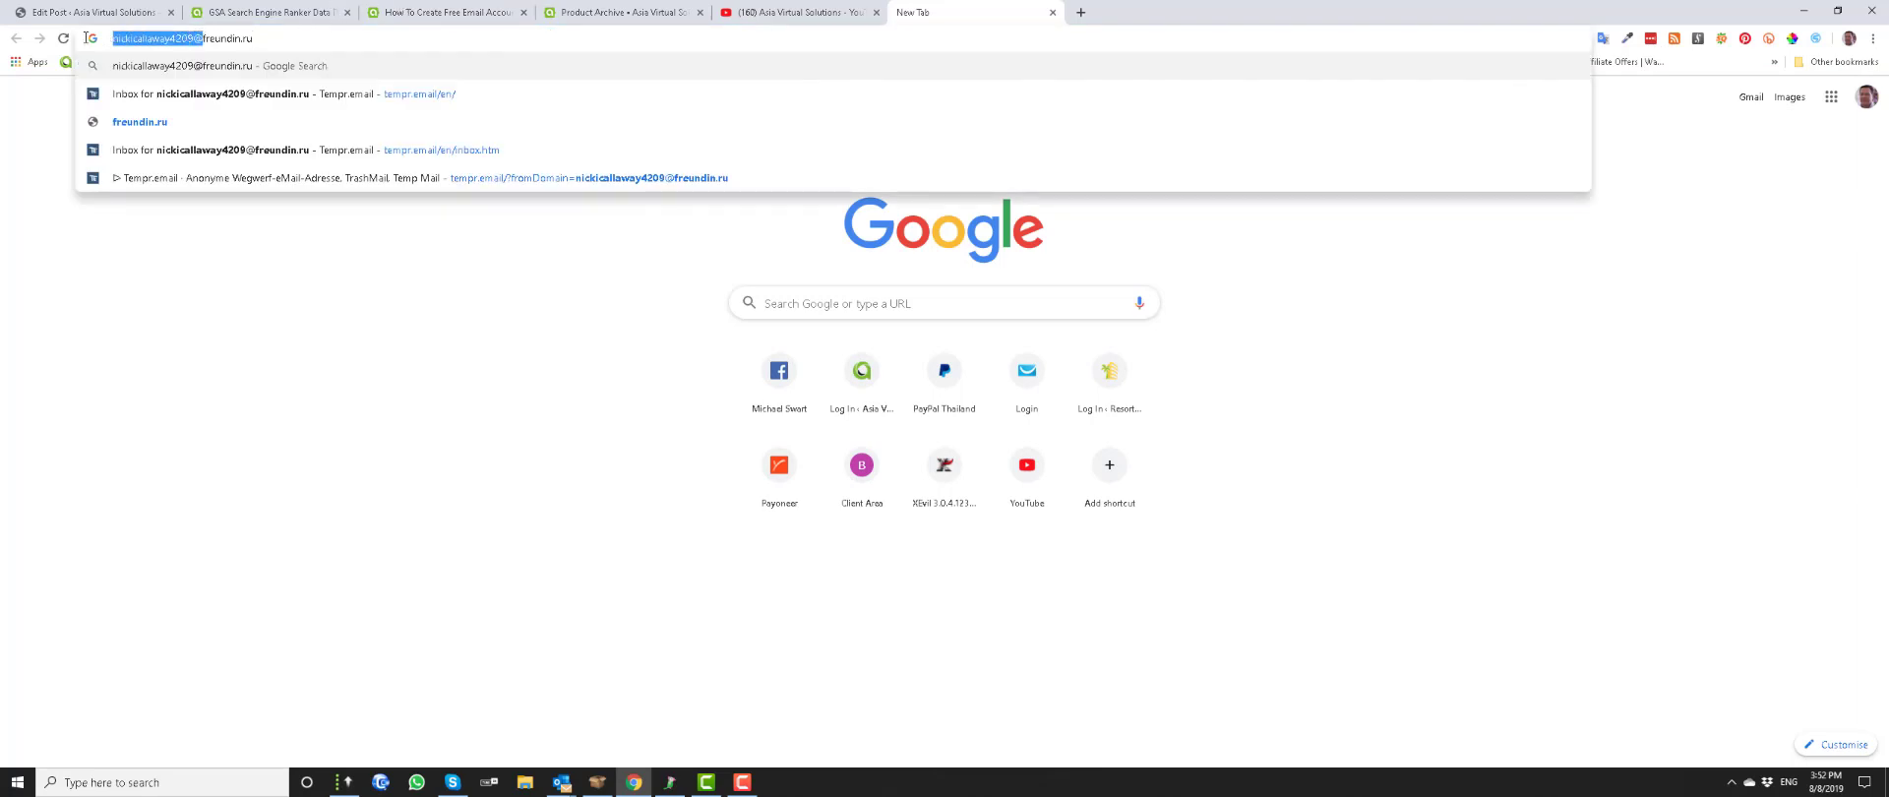
key("BackSpace")
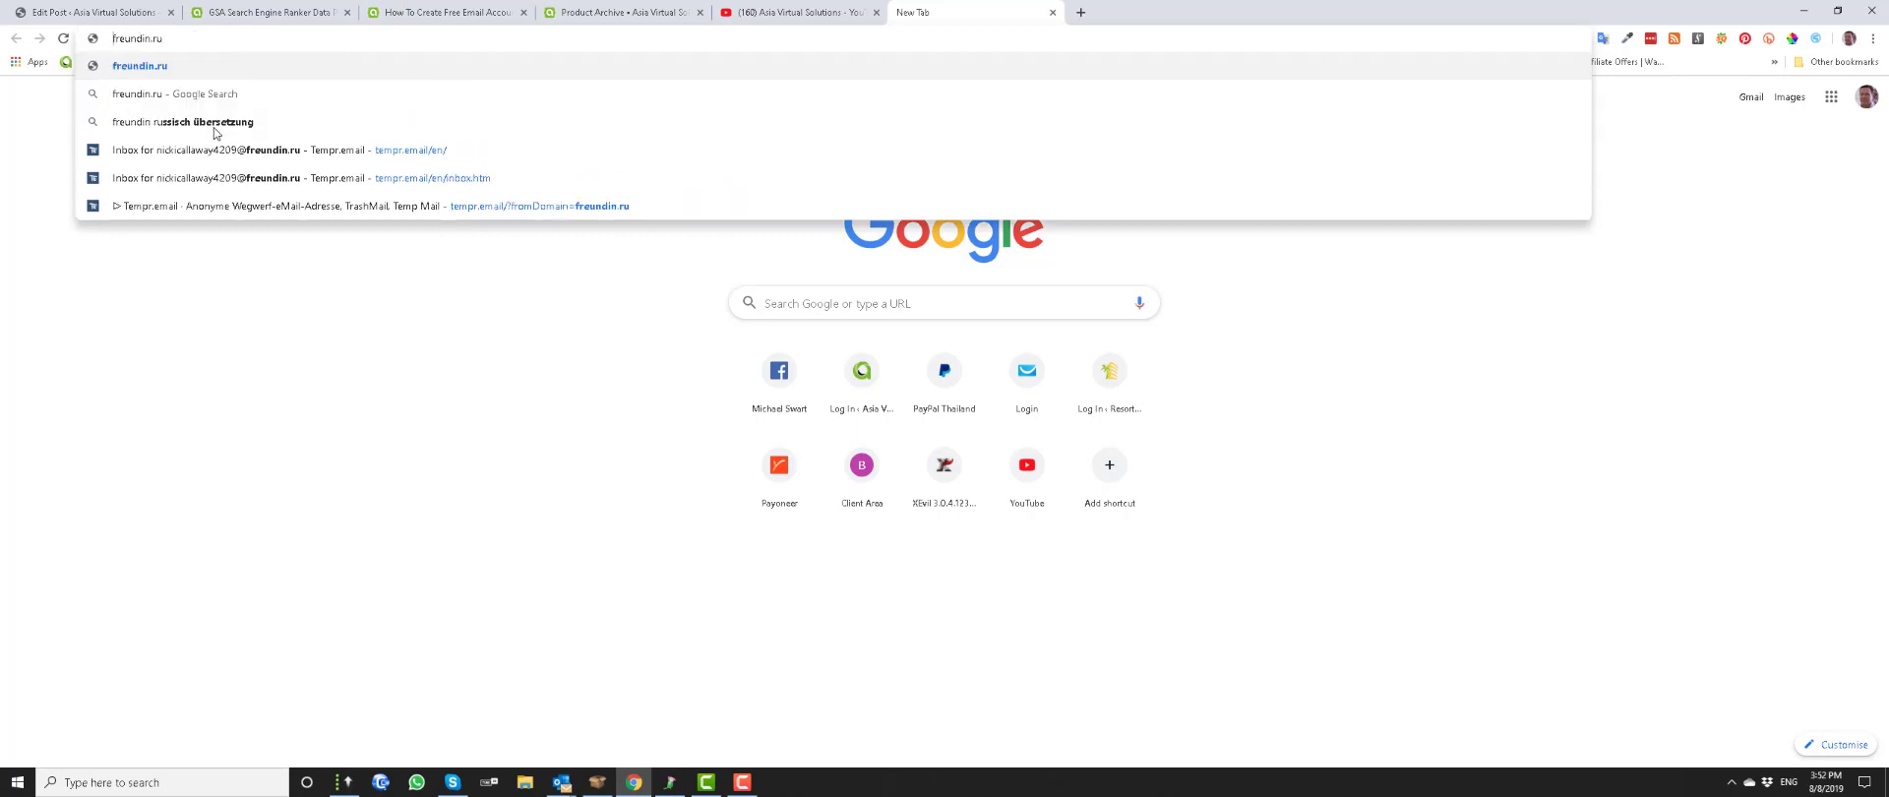
key("Return")
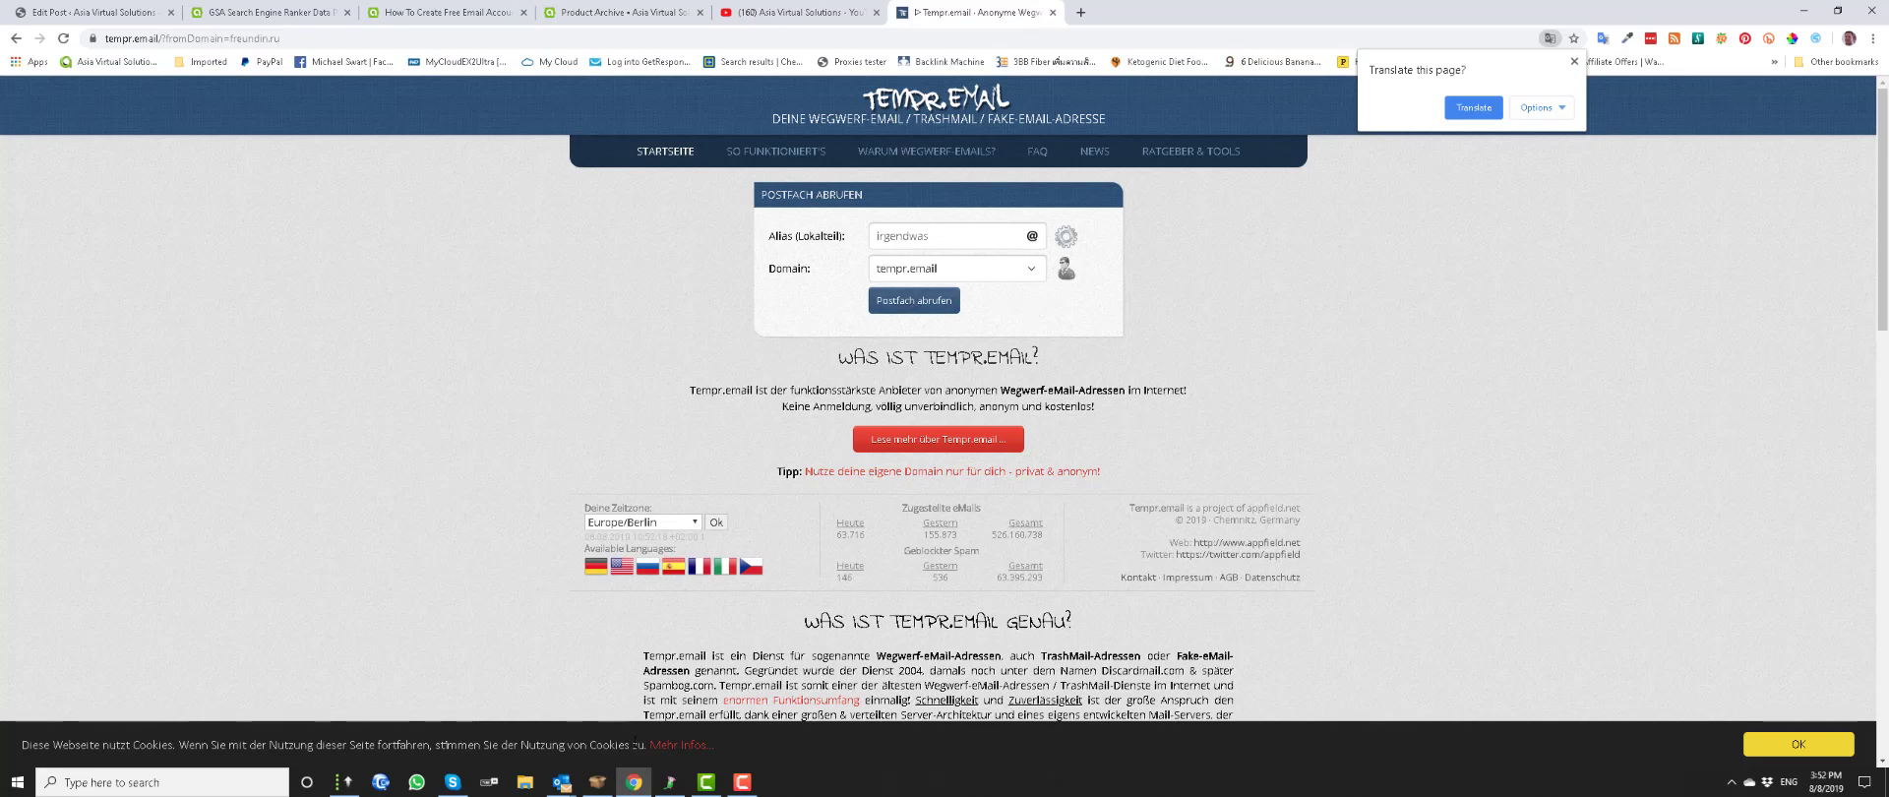
Choose freundin.ru as the mailbox domain and enter only the username part of the copied address as the alias.
left_click(1035, 272)
left_click(1035, 272)
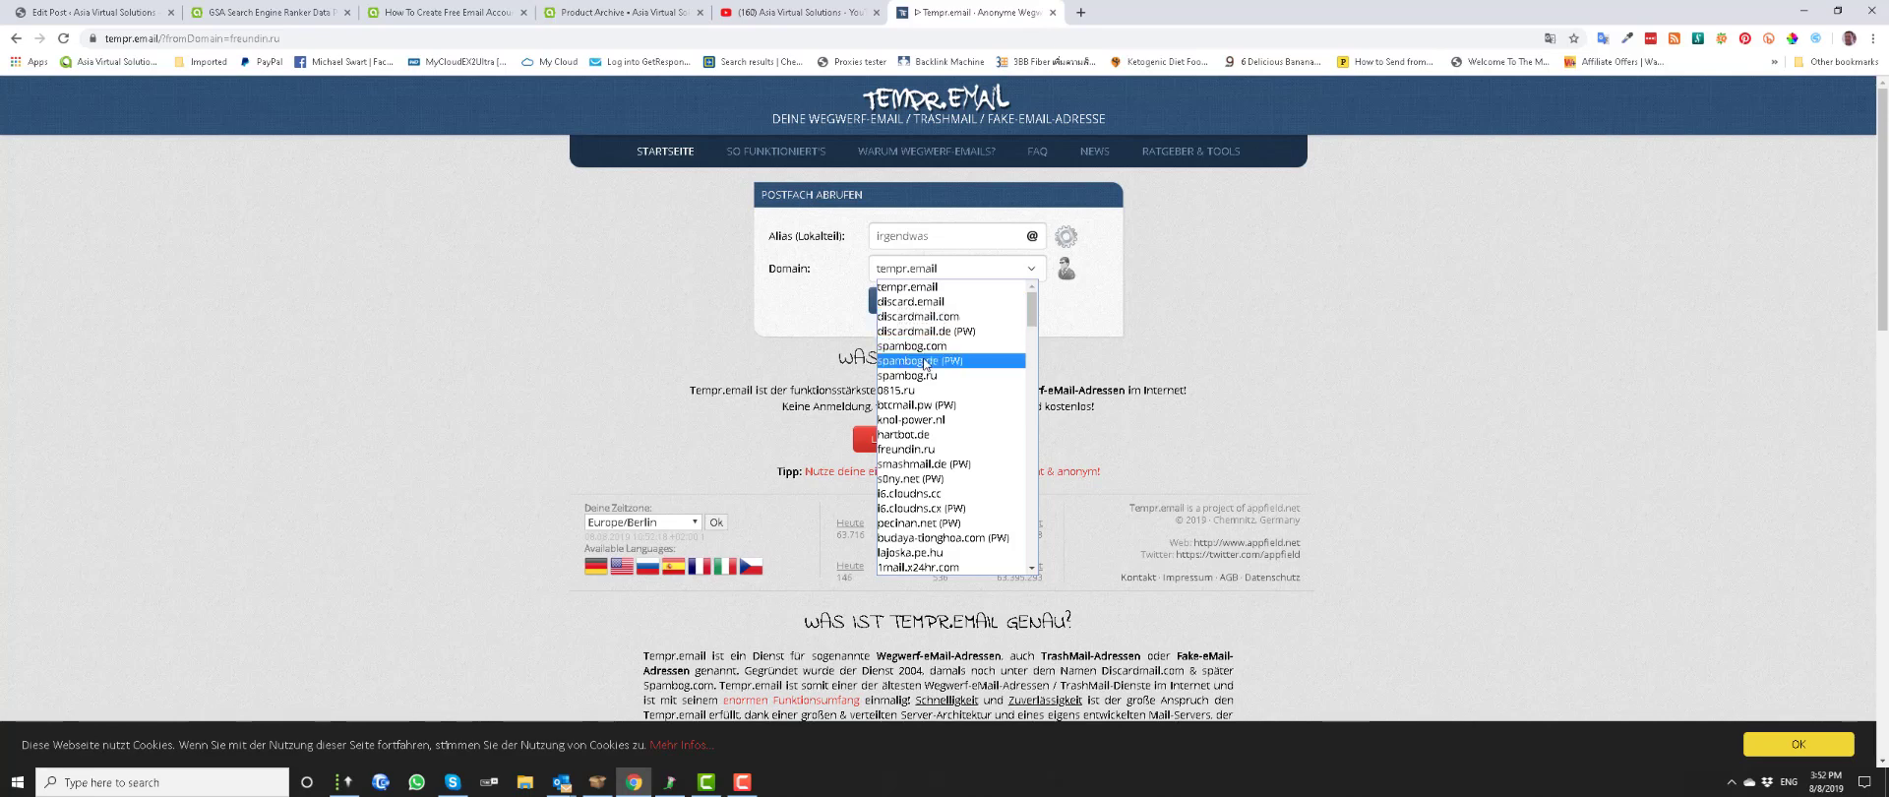
left_click(924, 449)
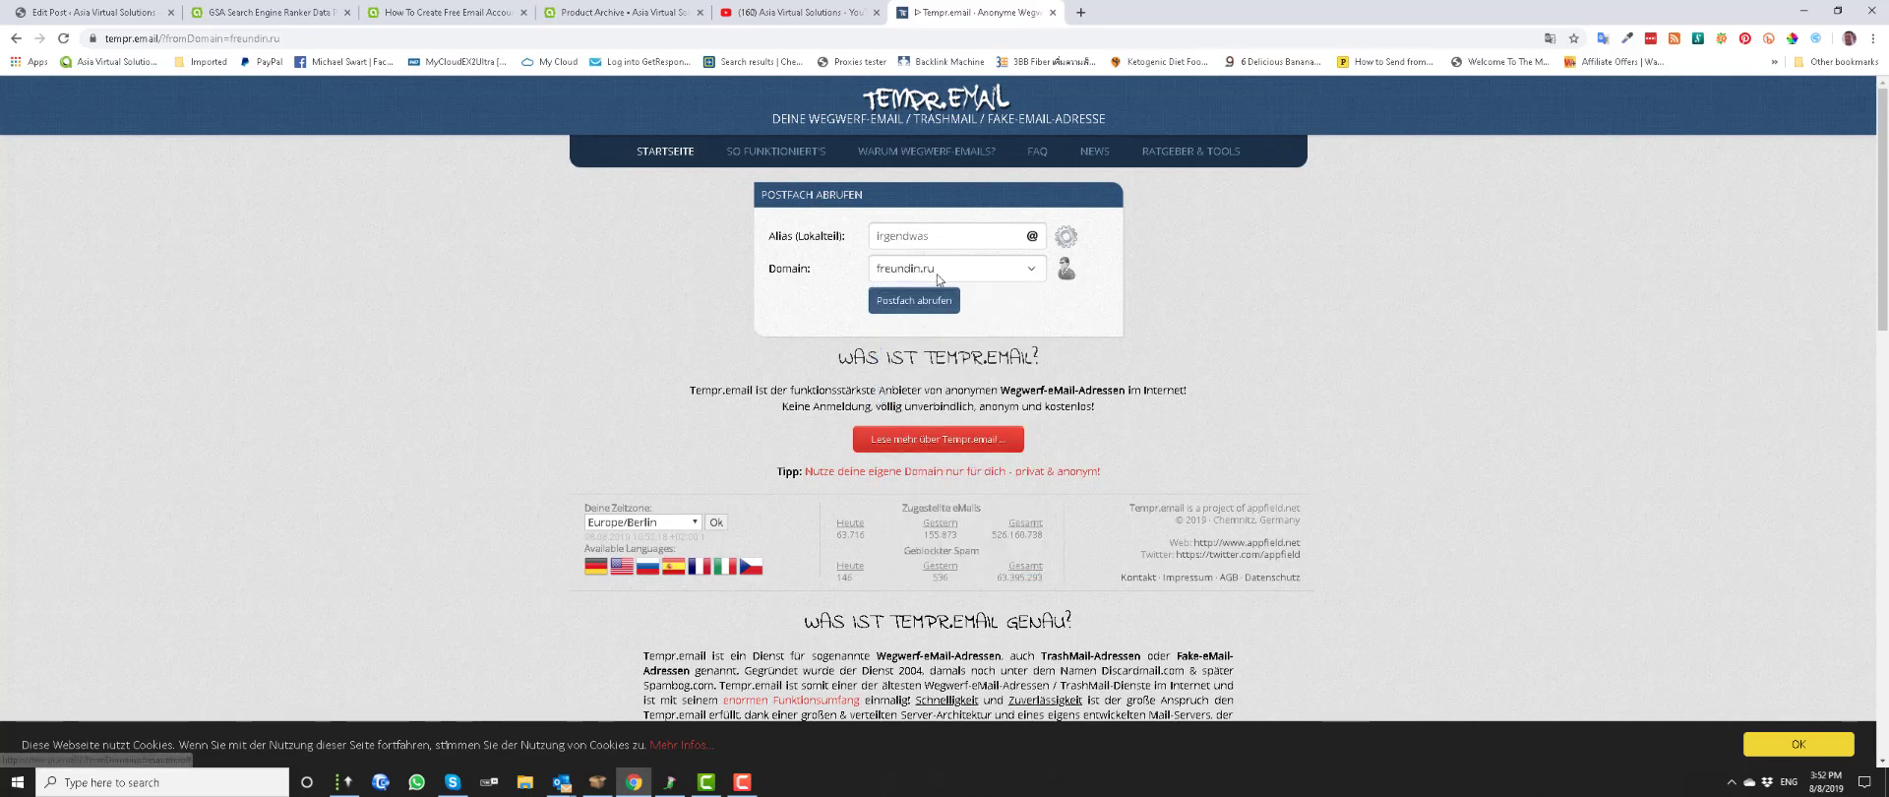
right_click(897, 235)
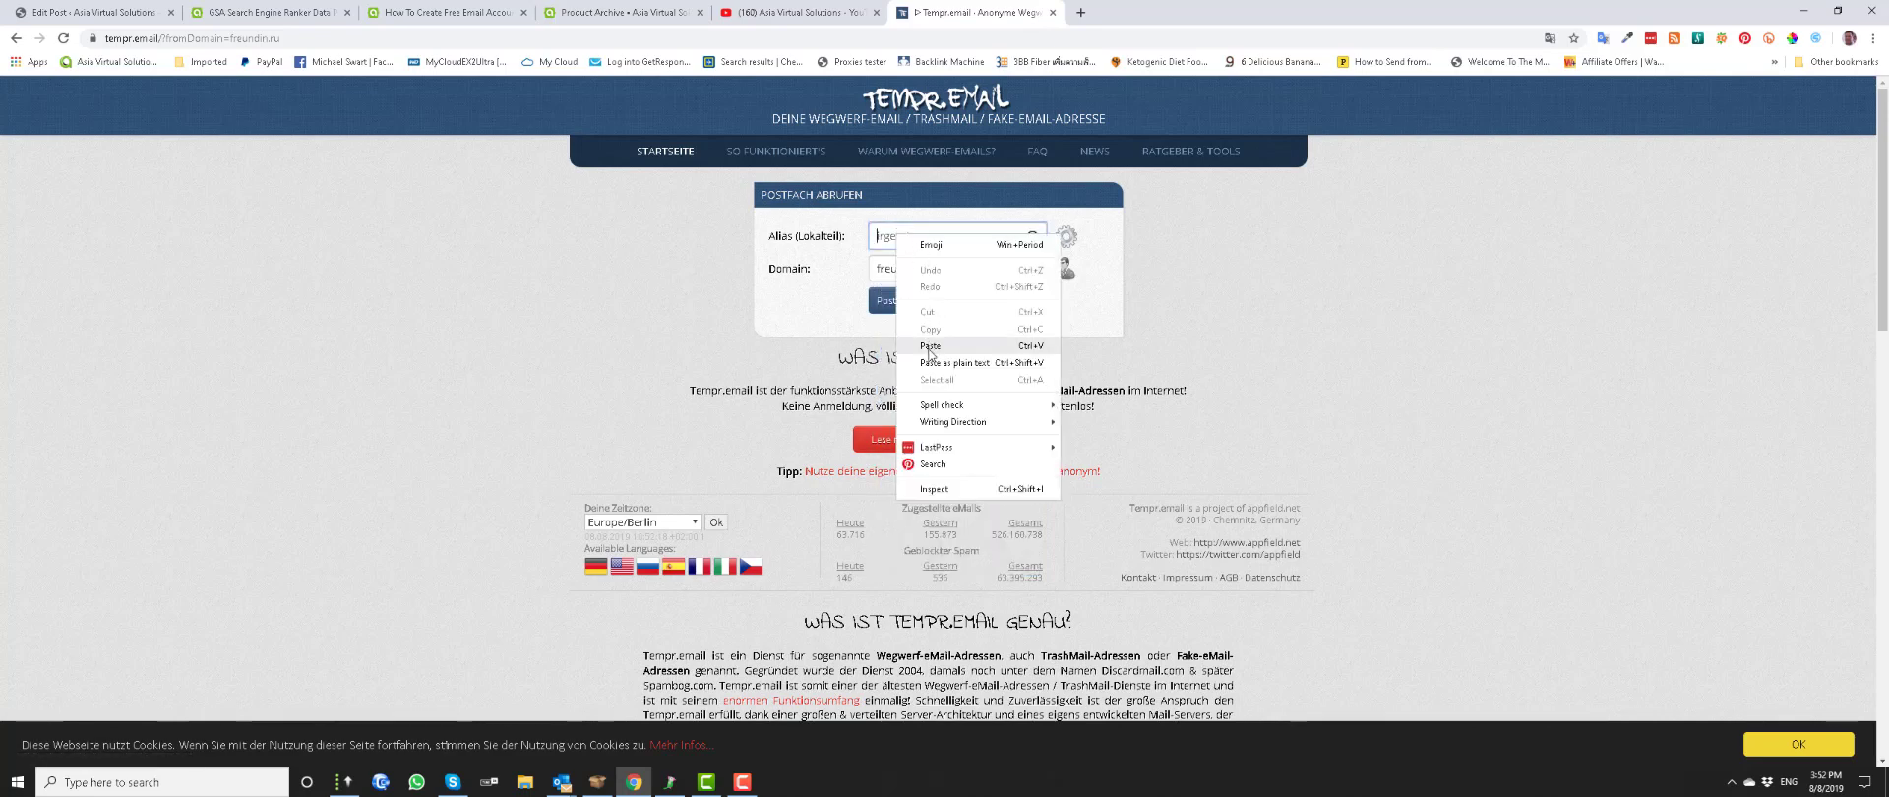
left_click(932, 352)
left_click_drag(959, 234, 1326, 217)
key("BackSpace")
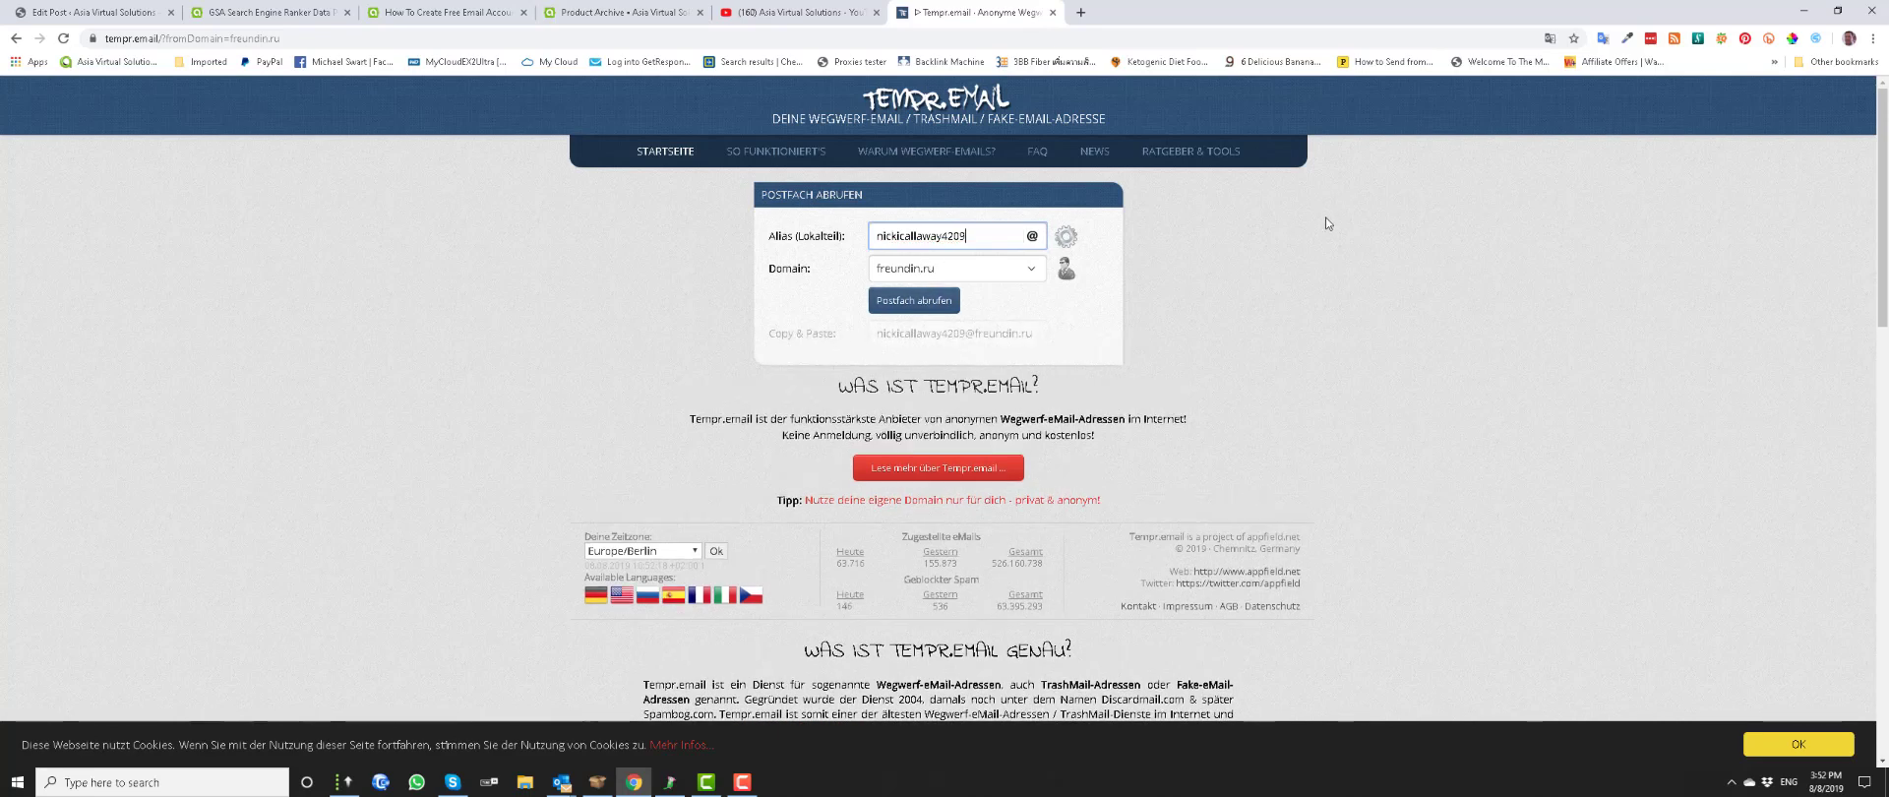
left_click(875, 236)
type("ni")
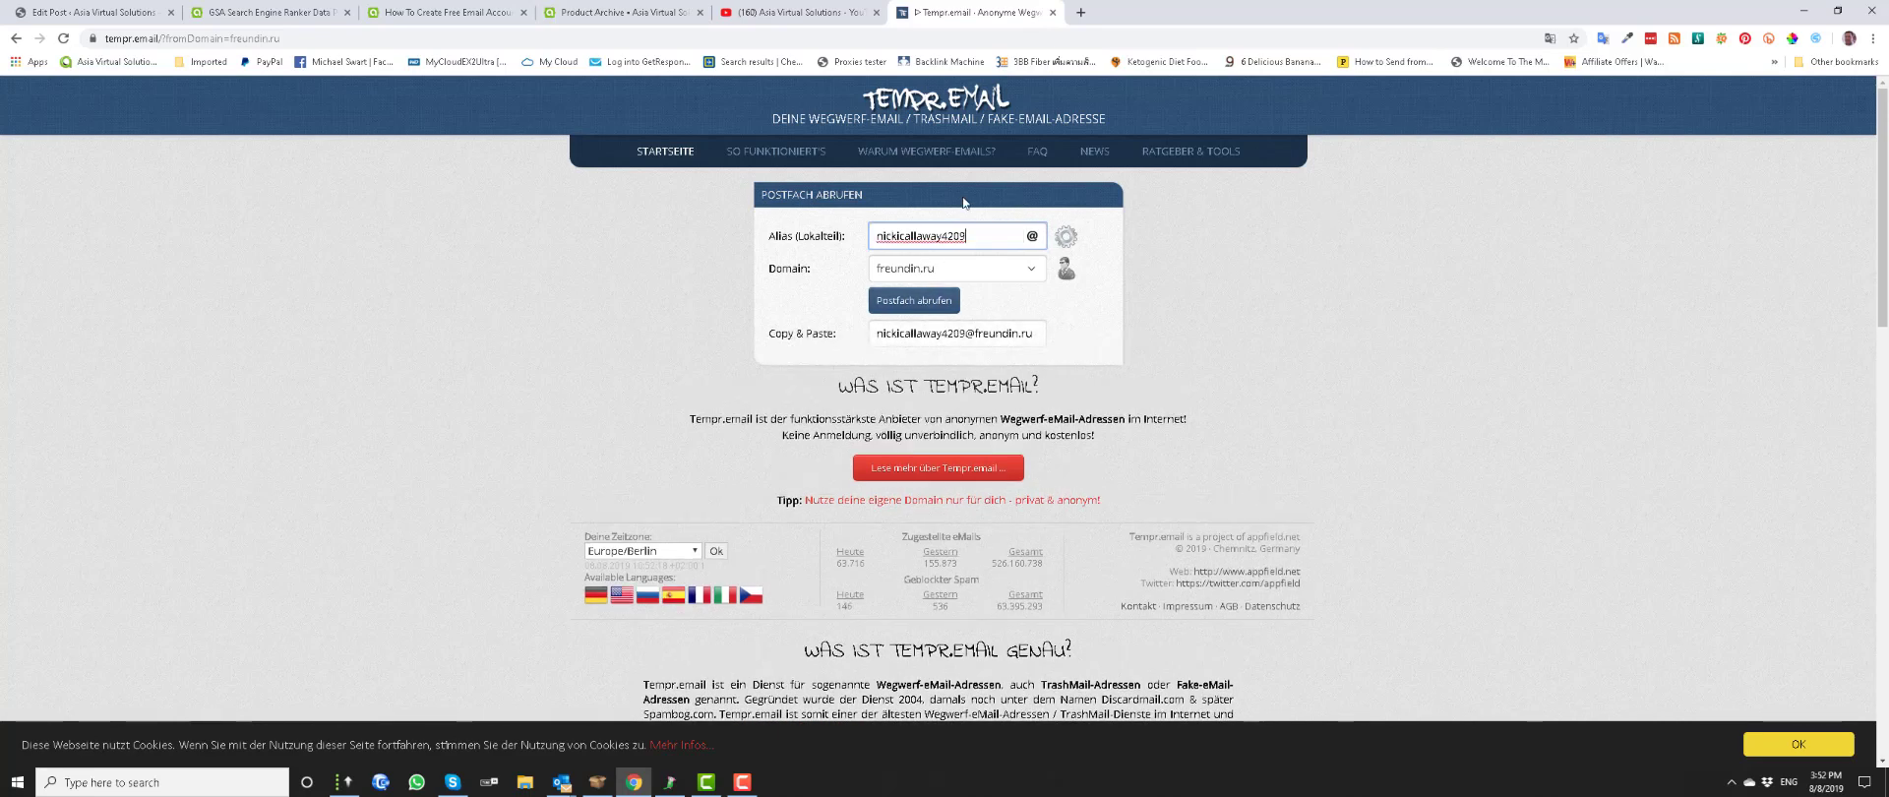
Change the Tempr.email site language to English and log in to check the mailbox's e-mails.
left_click(622, 596)
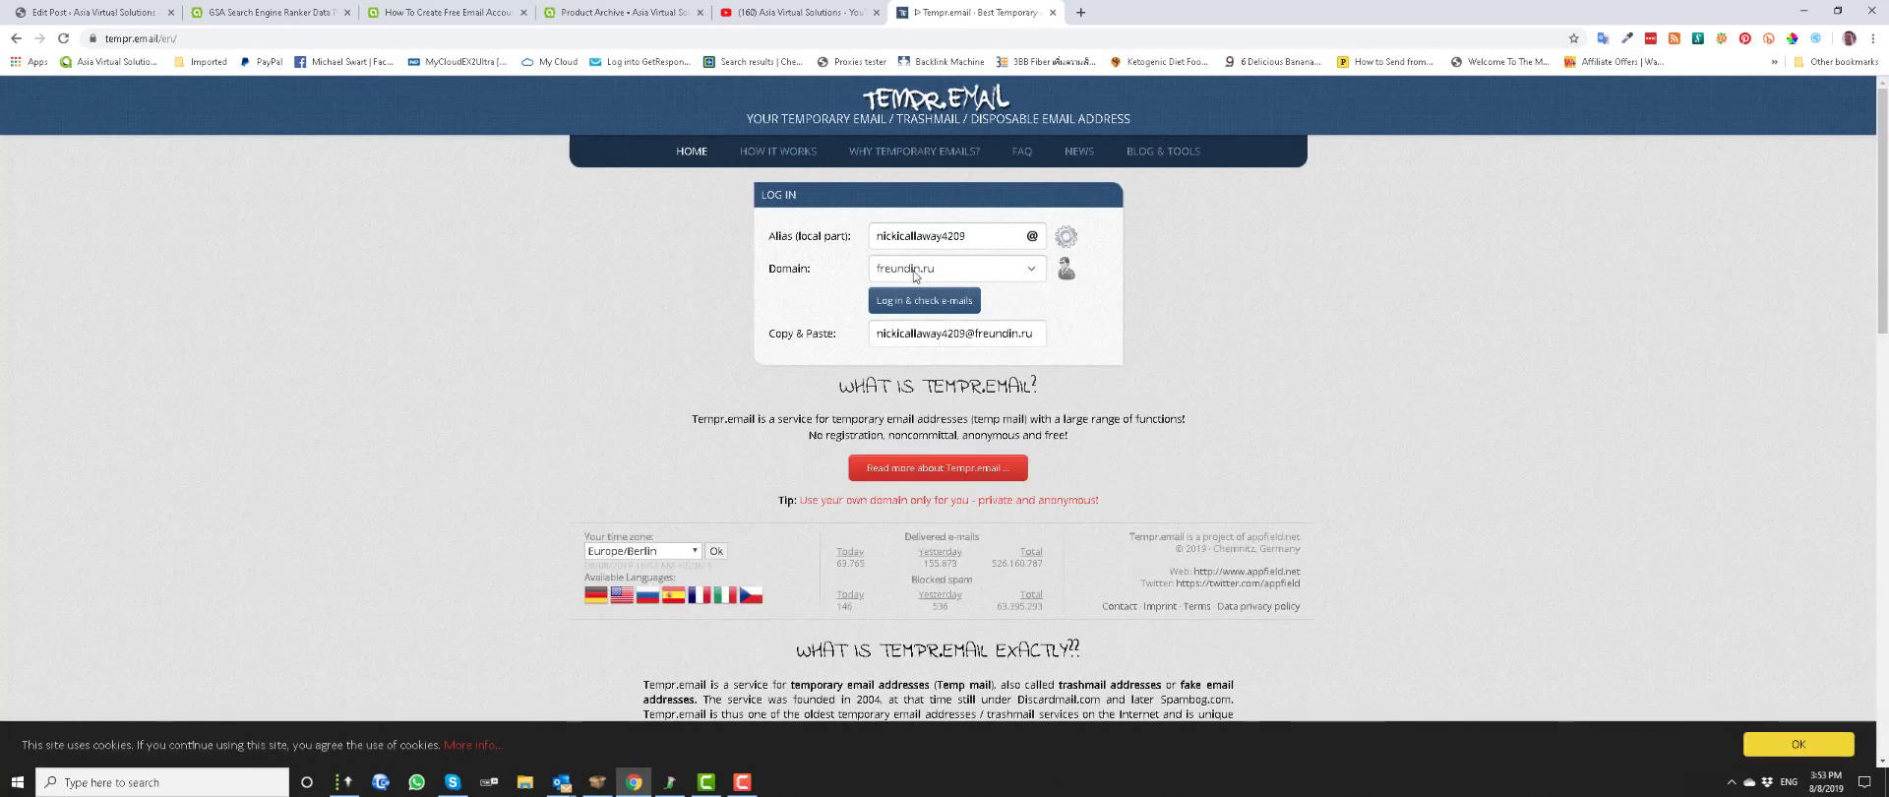
left_click_drag(976, 236, 960, 236)
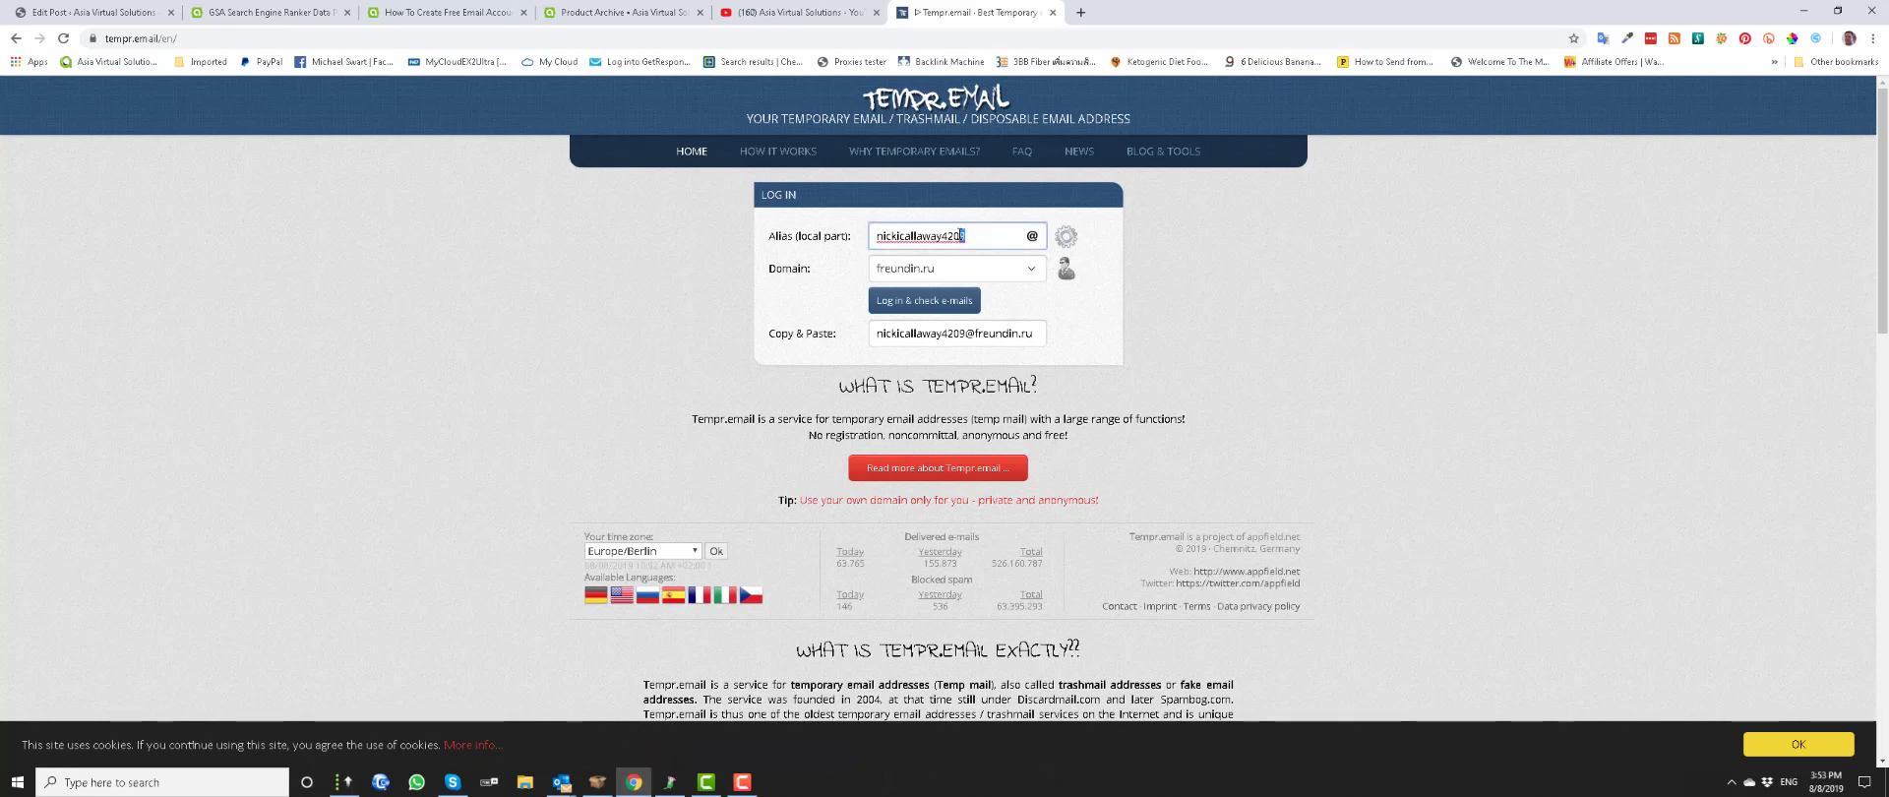
left_click(911, 301)
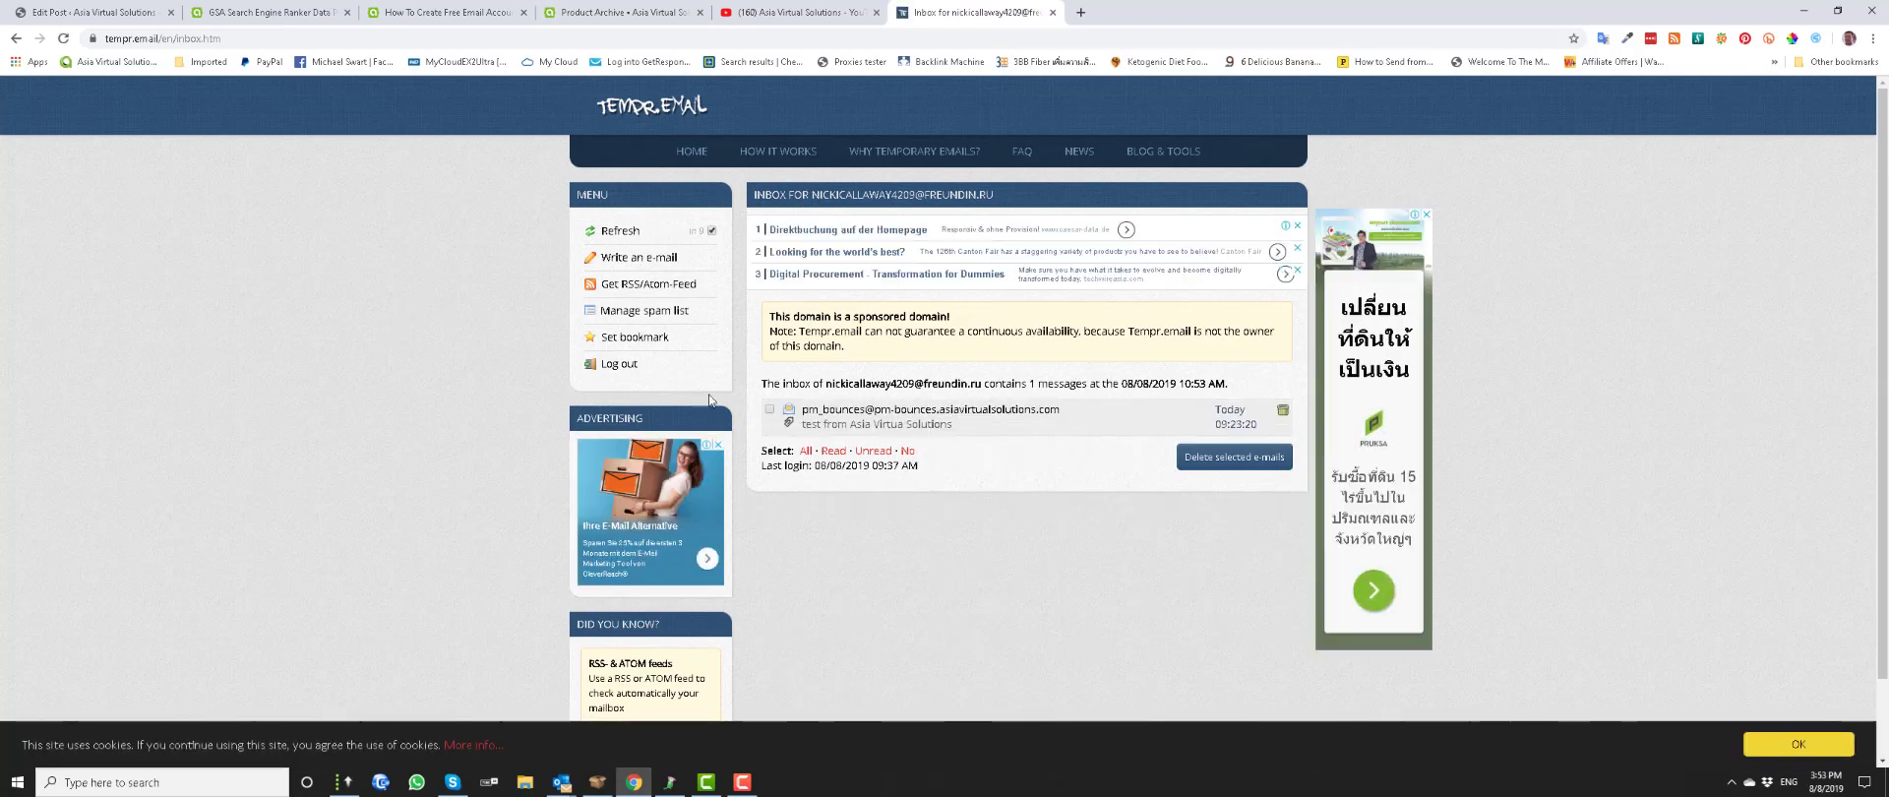
Switch to Outlook to view the sent message "test from Asia Virtua Solutions", and return to the Tempr.email inbox in Chrome.
left_click(562, 783)
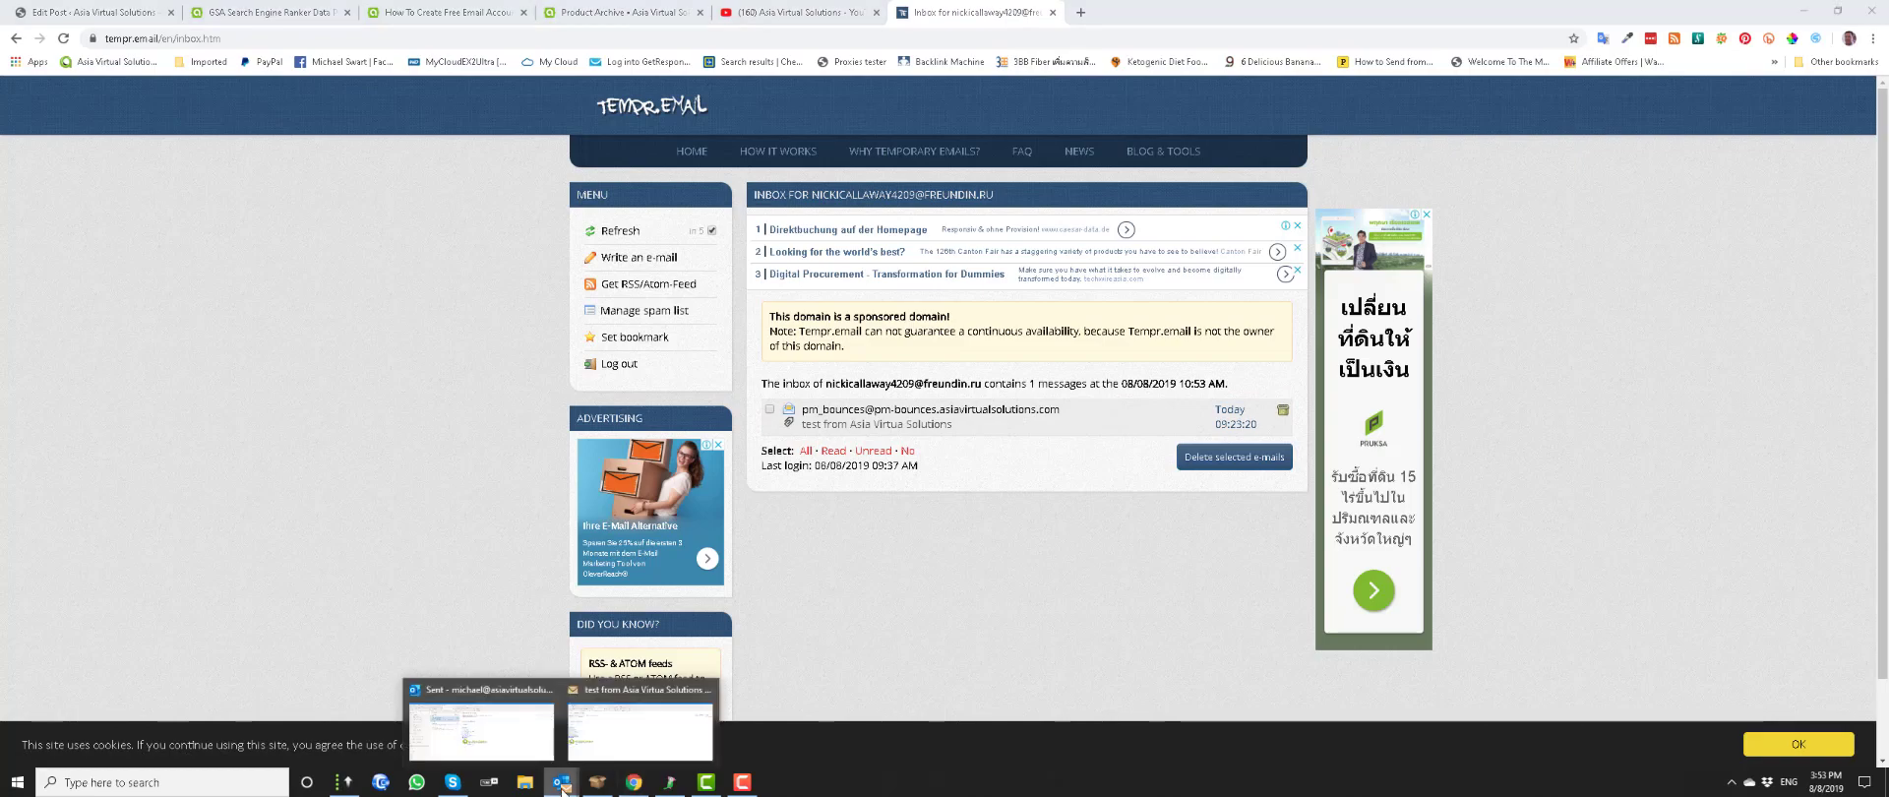
left_click(659, 740)
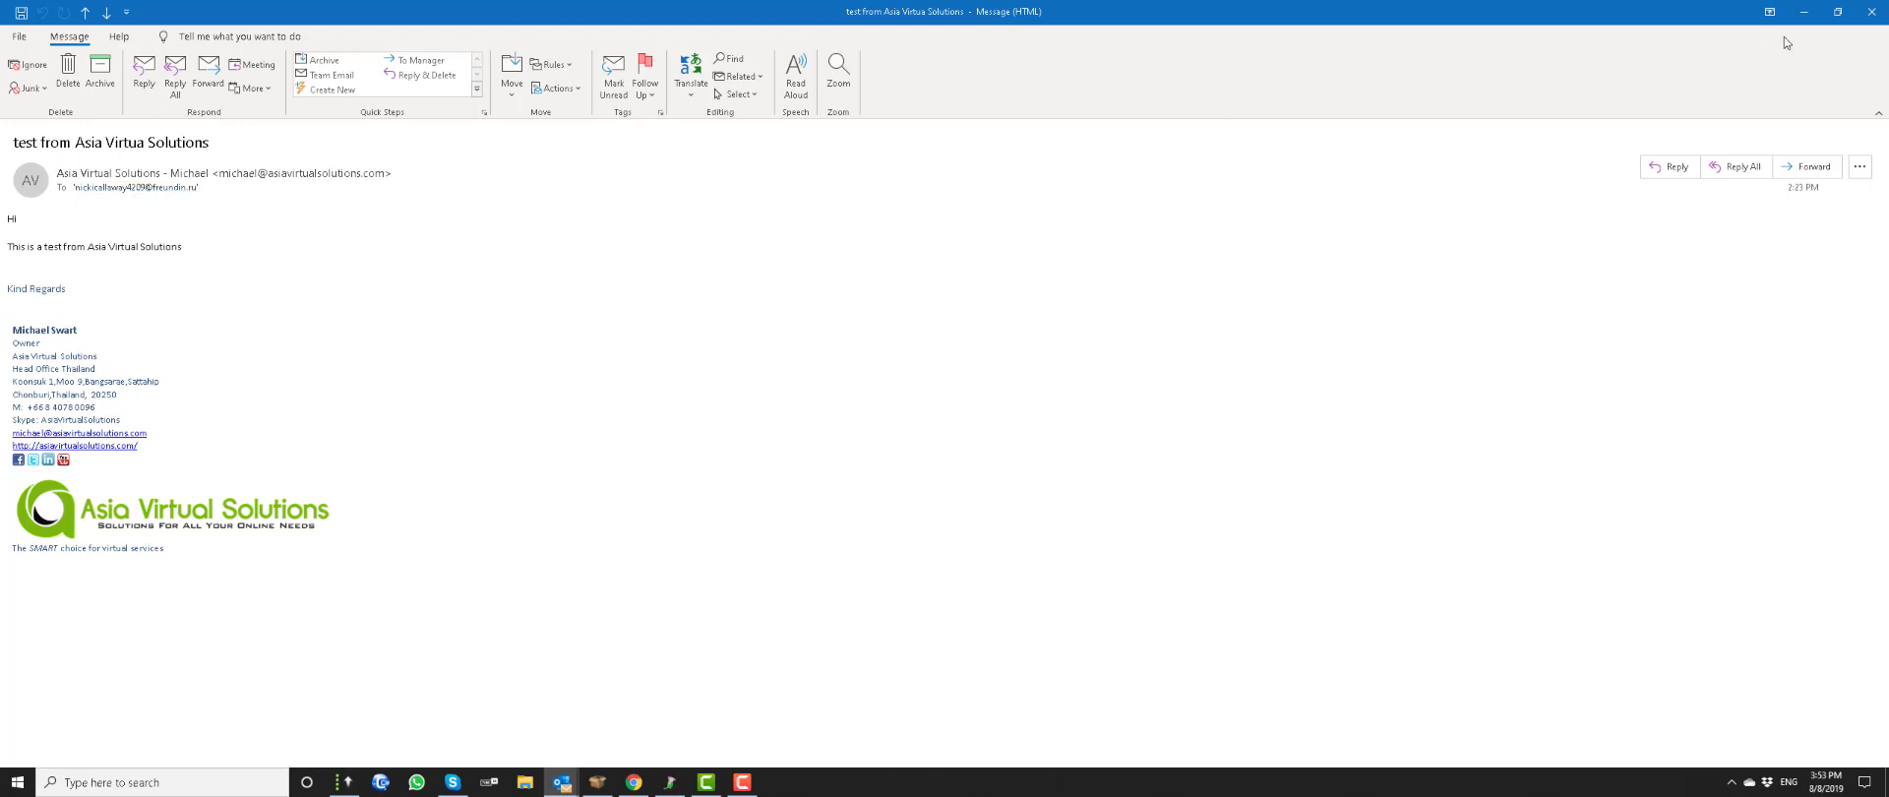
left_click(1806, 10)
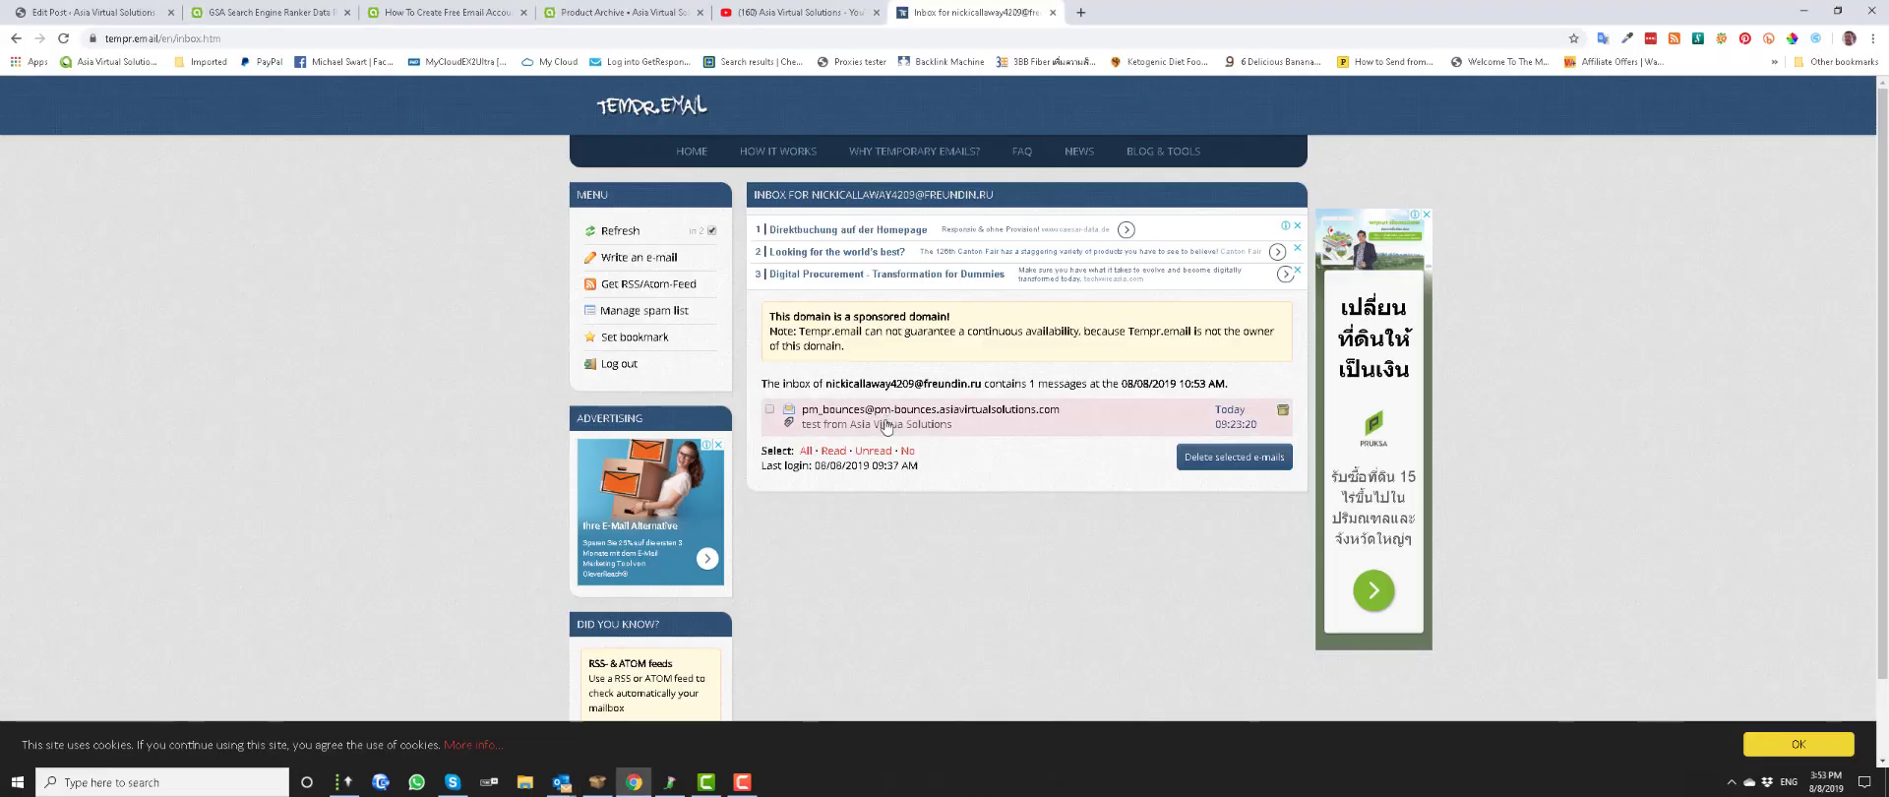
Open the received message "test from Asia Virtua Solutions" in the inbox and view its HTML version.
left_click(967, 414)
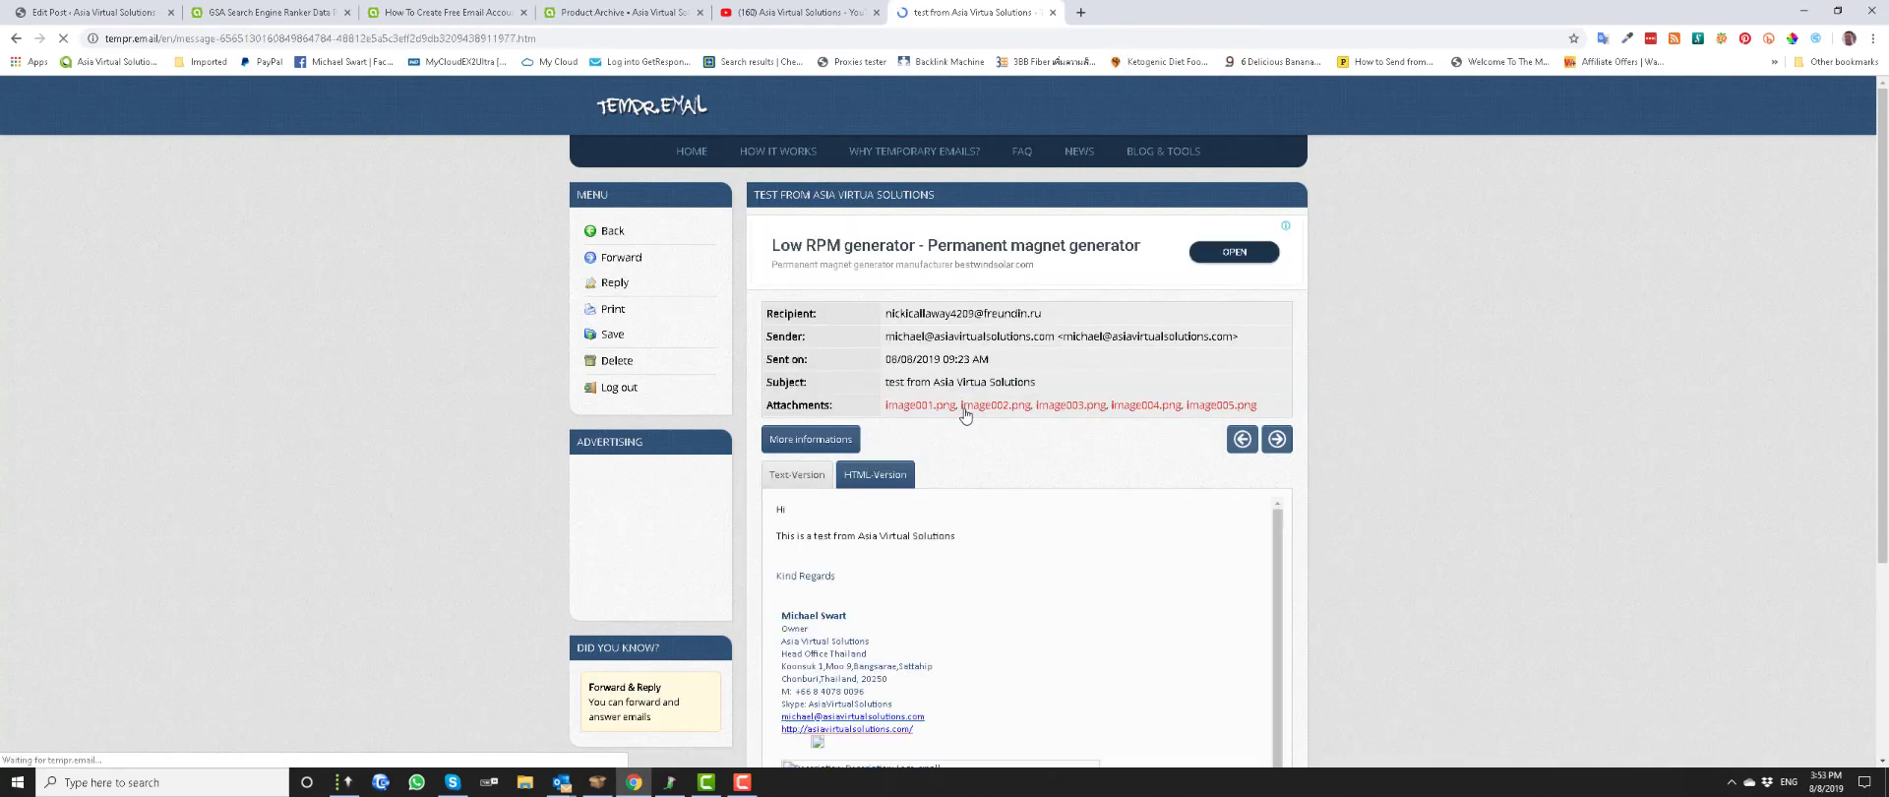
scroll(1076, 453, "down", 3)
scroll(1076, 454, "down", 3)
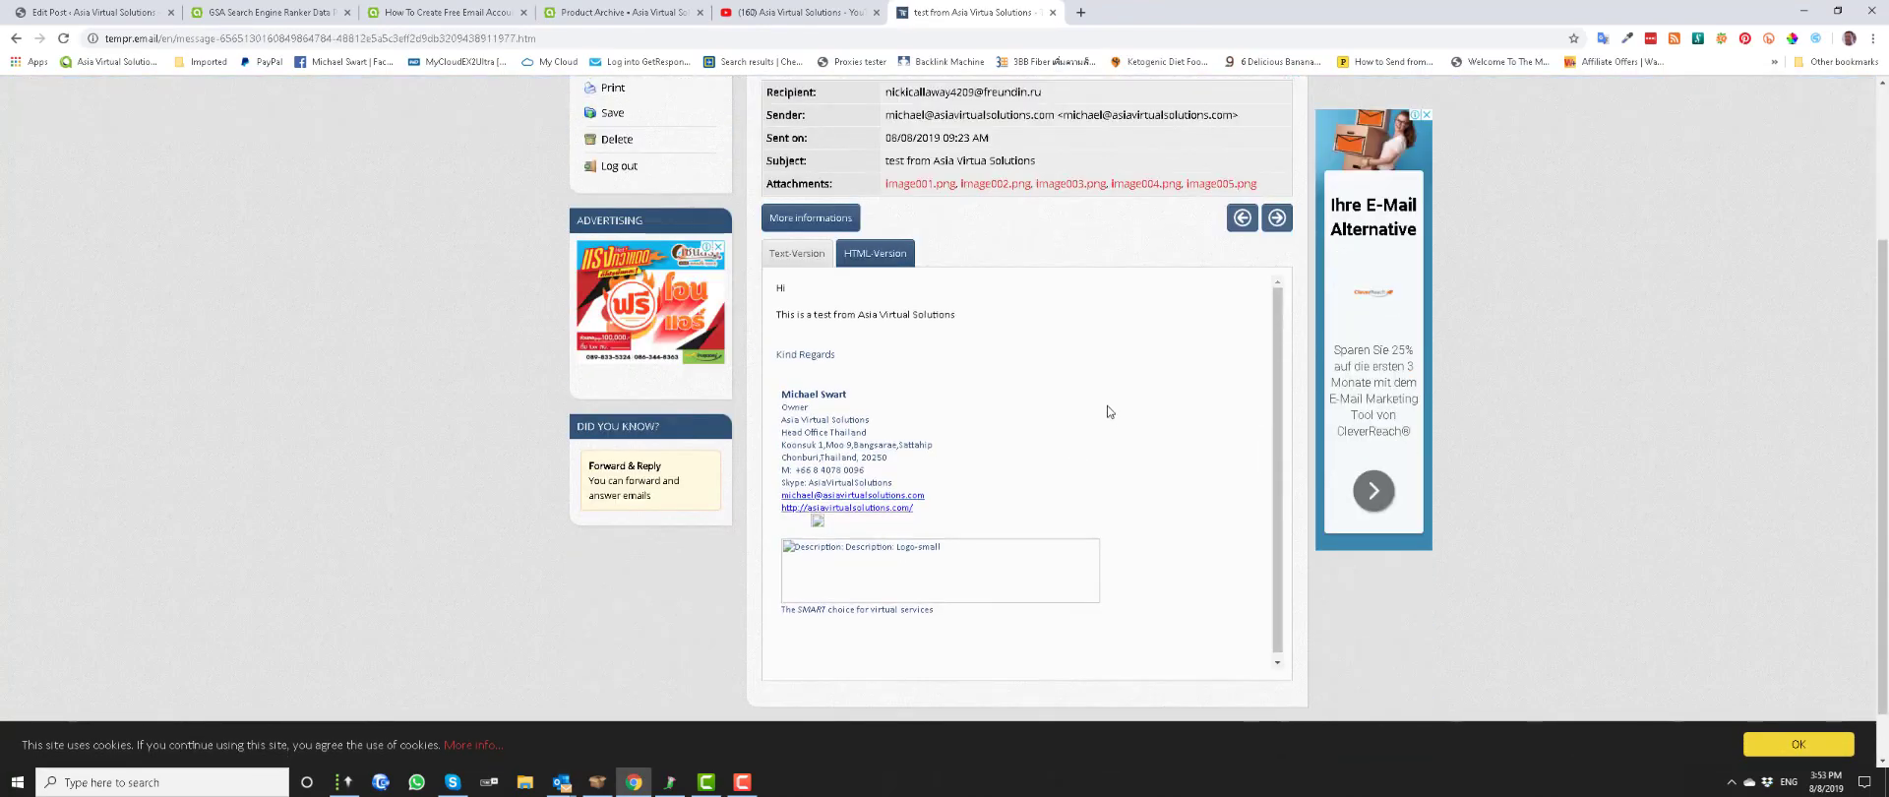
left_click(870, 256)
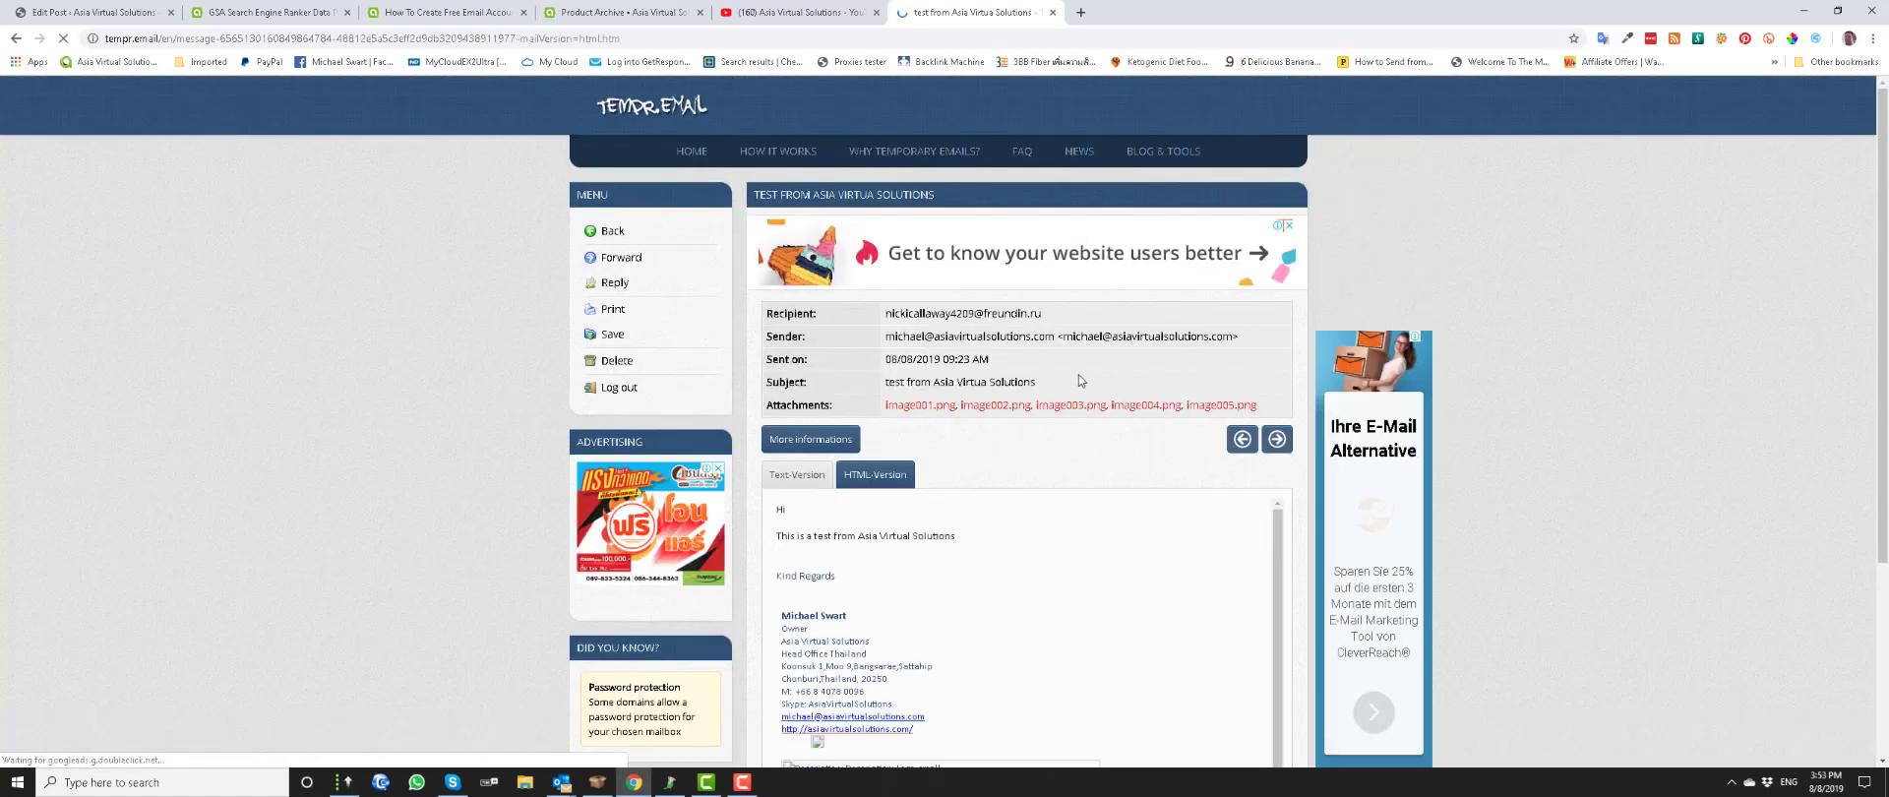
scroll(964, 392, "down", 4)
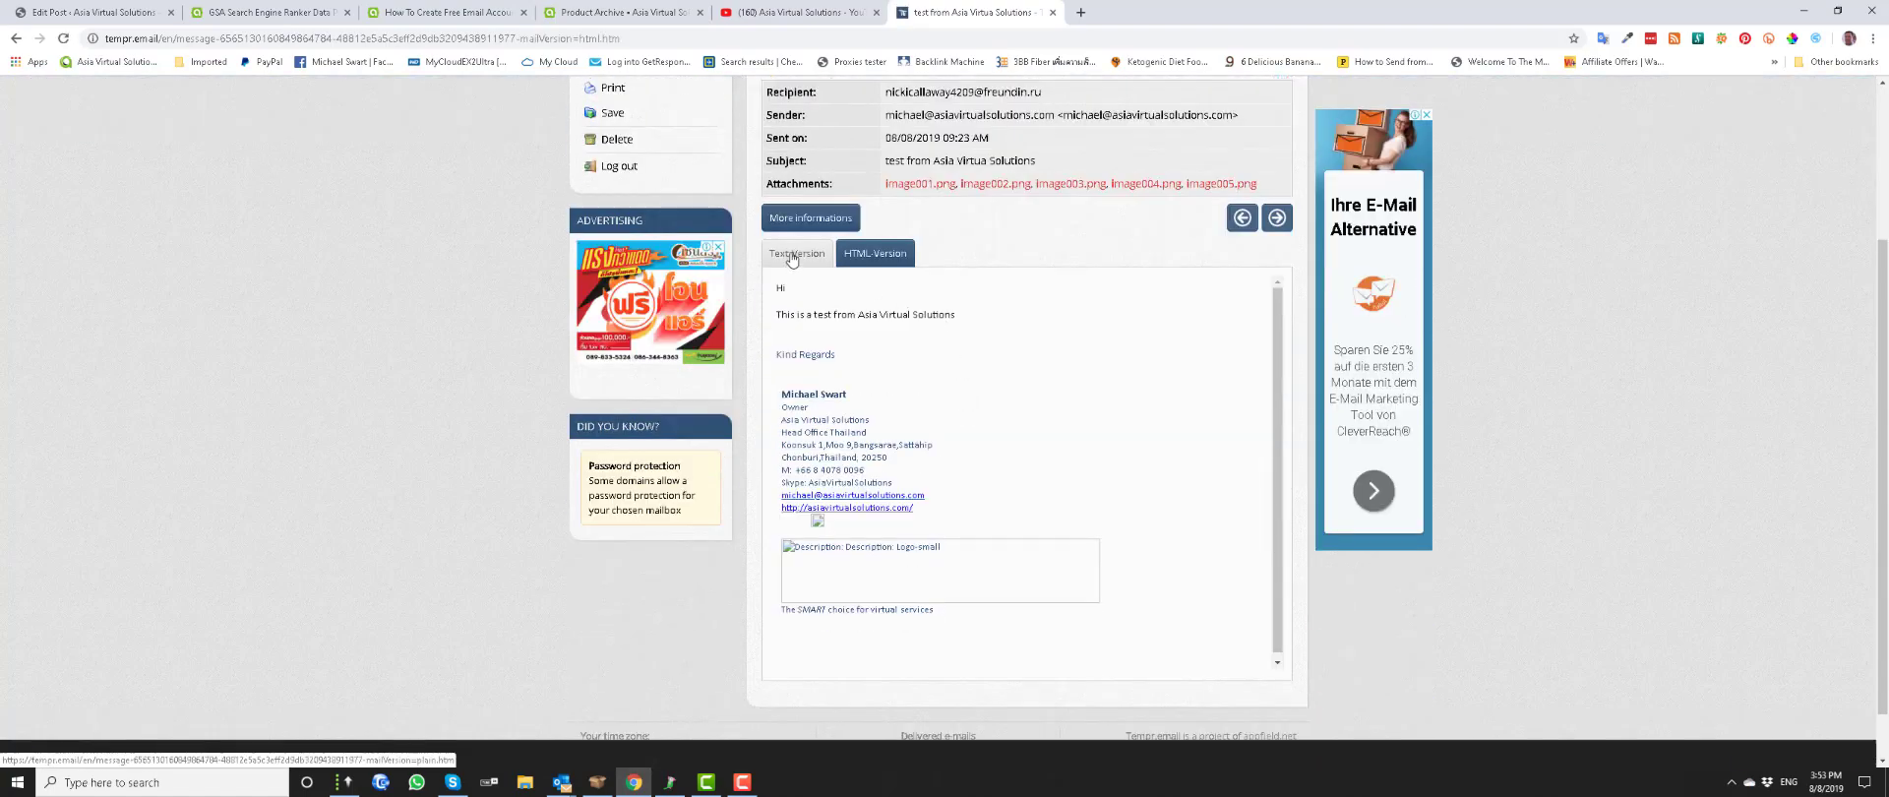
Show the text version of the received test message and read through it.
left_click(797, 253)
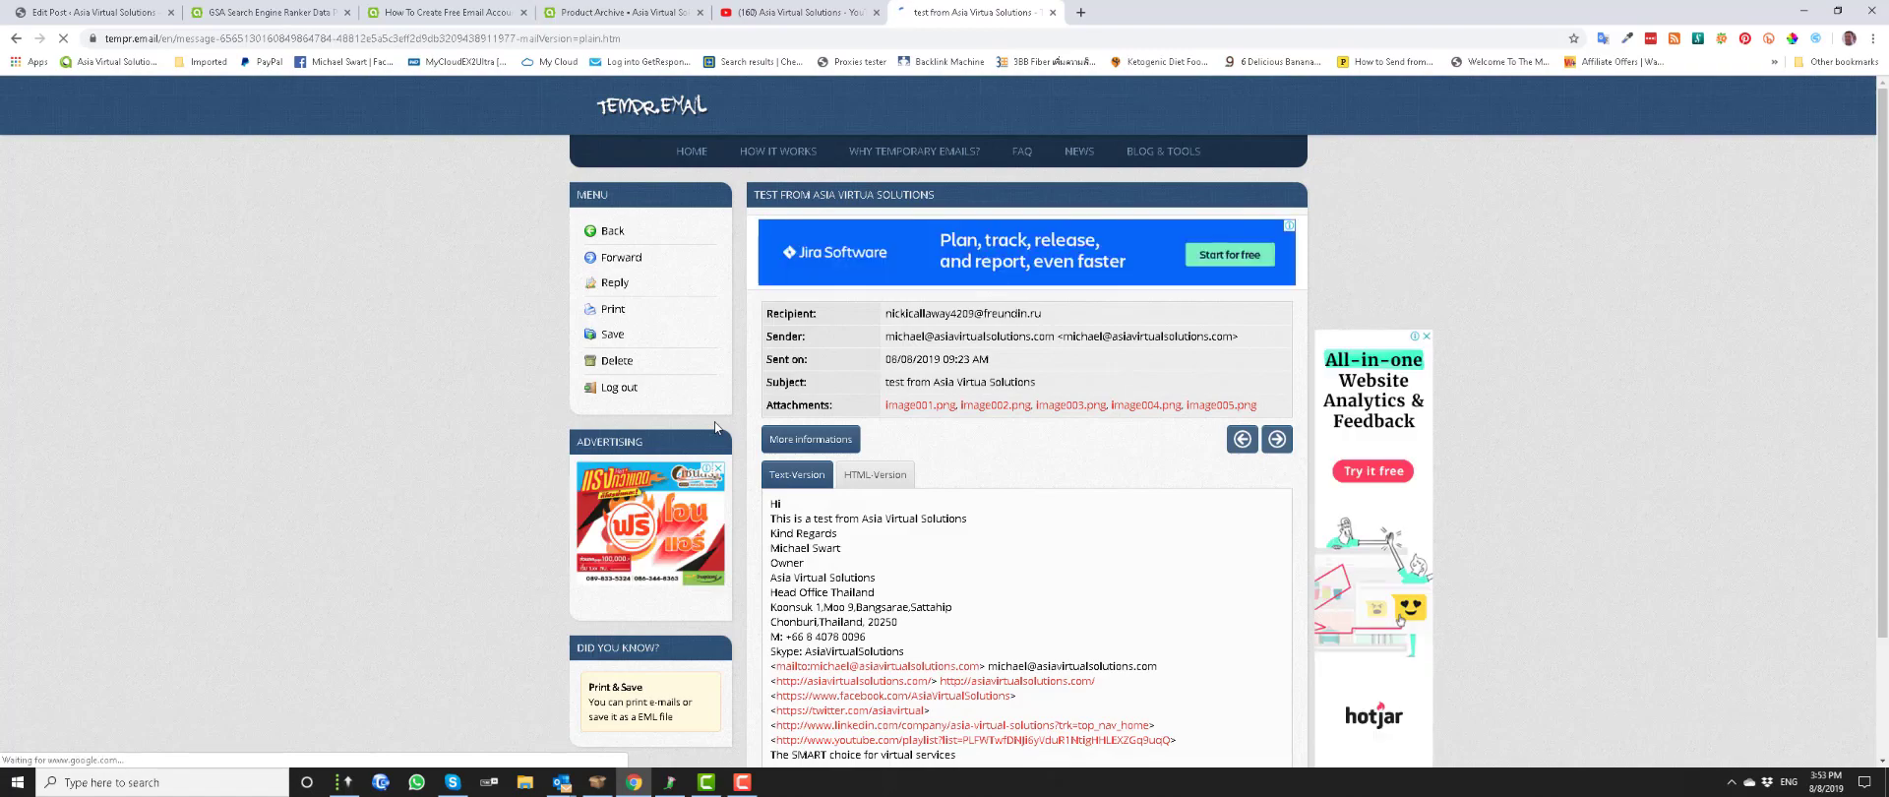
scroll(499, 441, "down", 2)
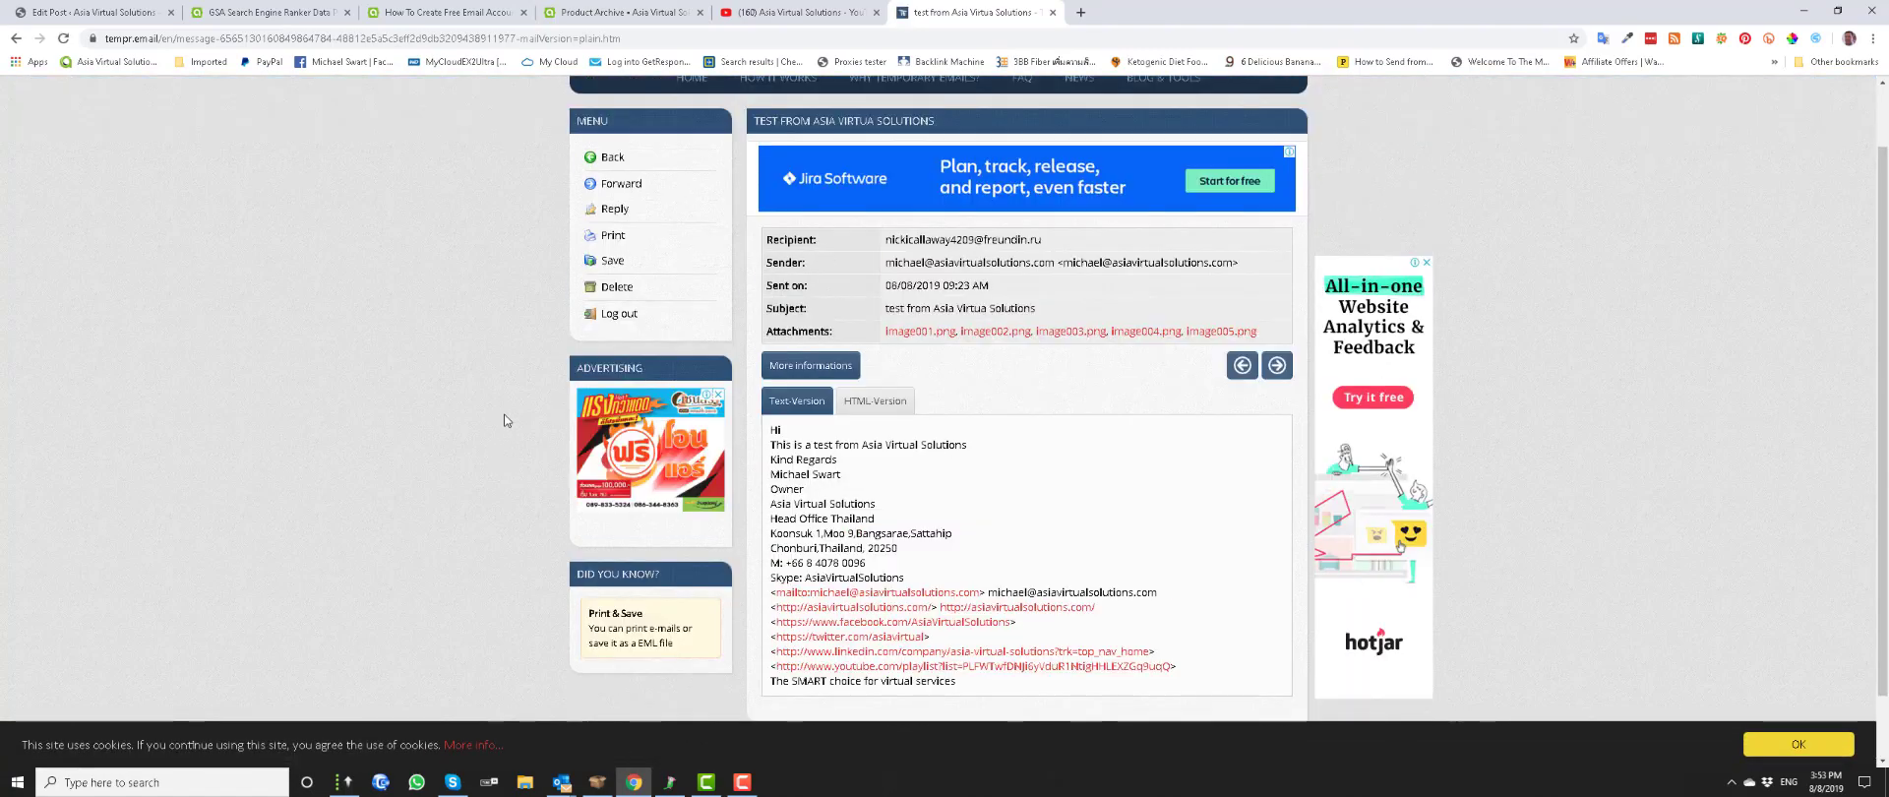
scroll(500, 423, "up", 2)
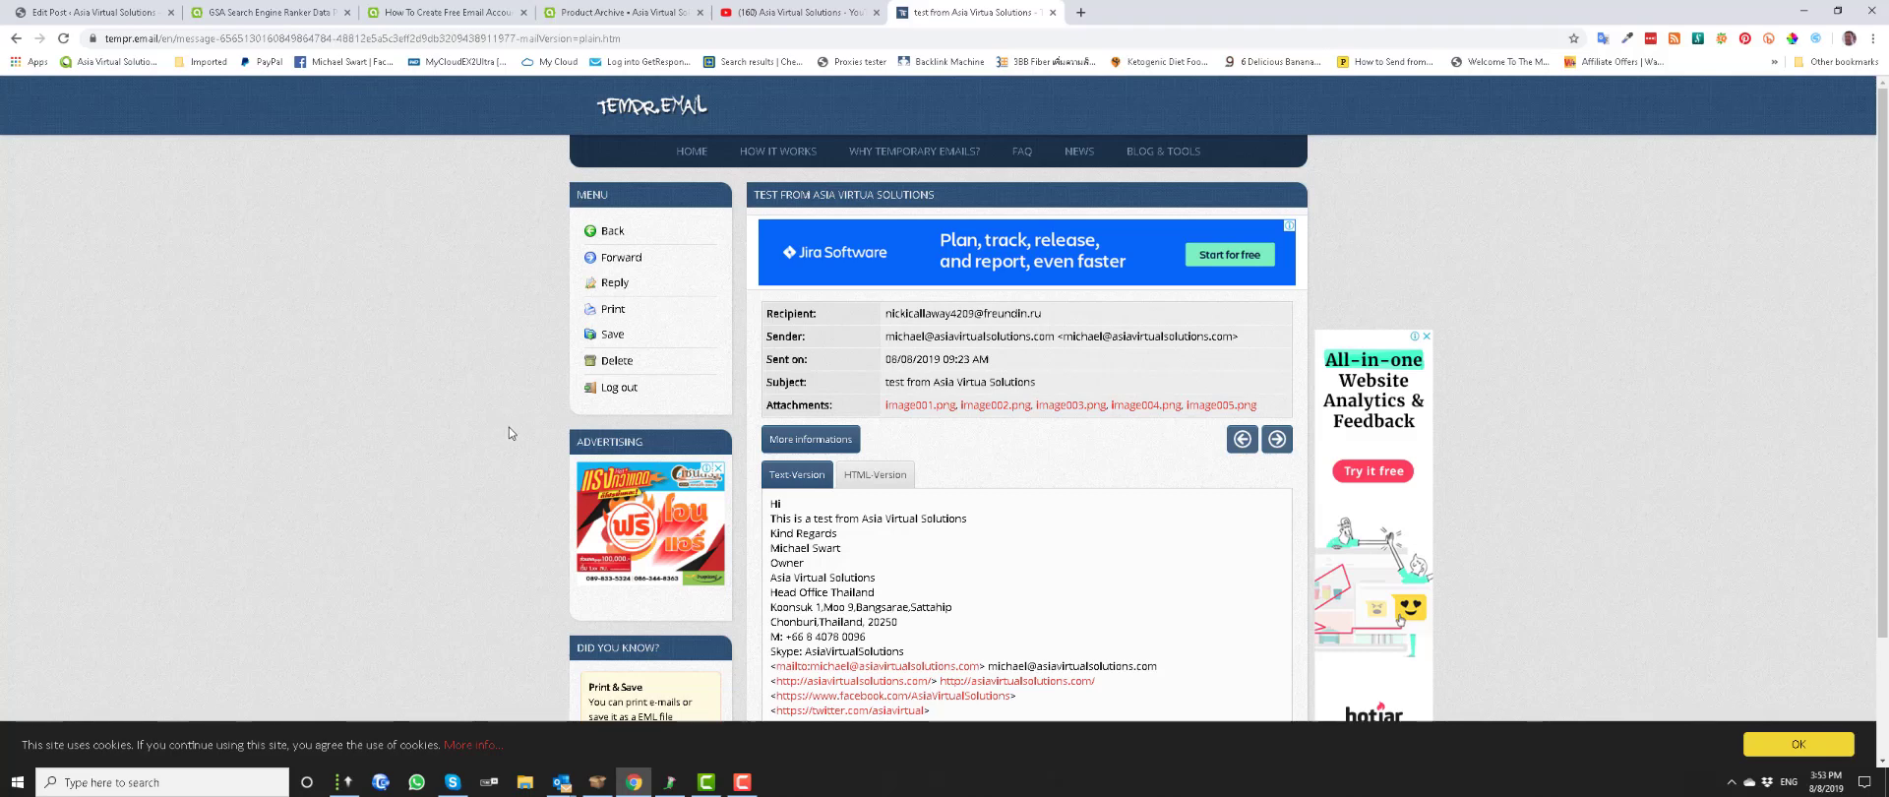
scroll(510, 427, "down", 2)
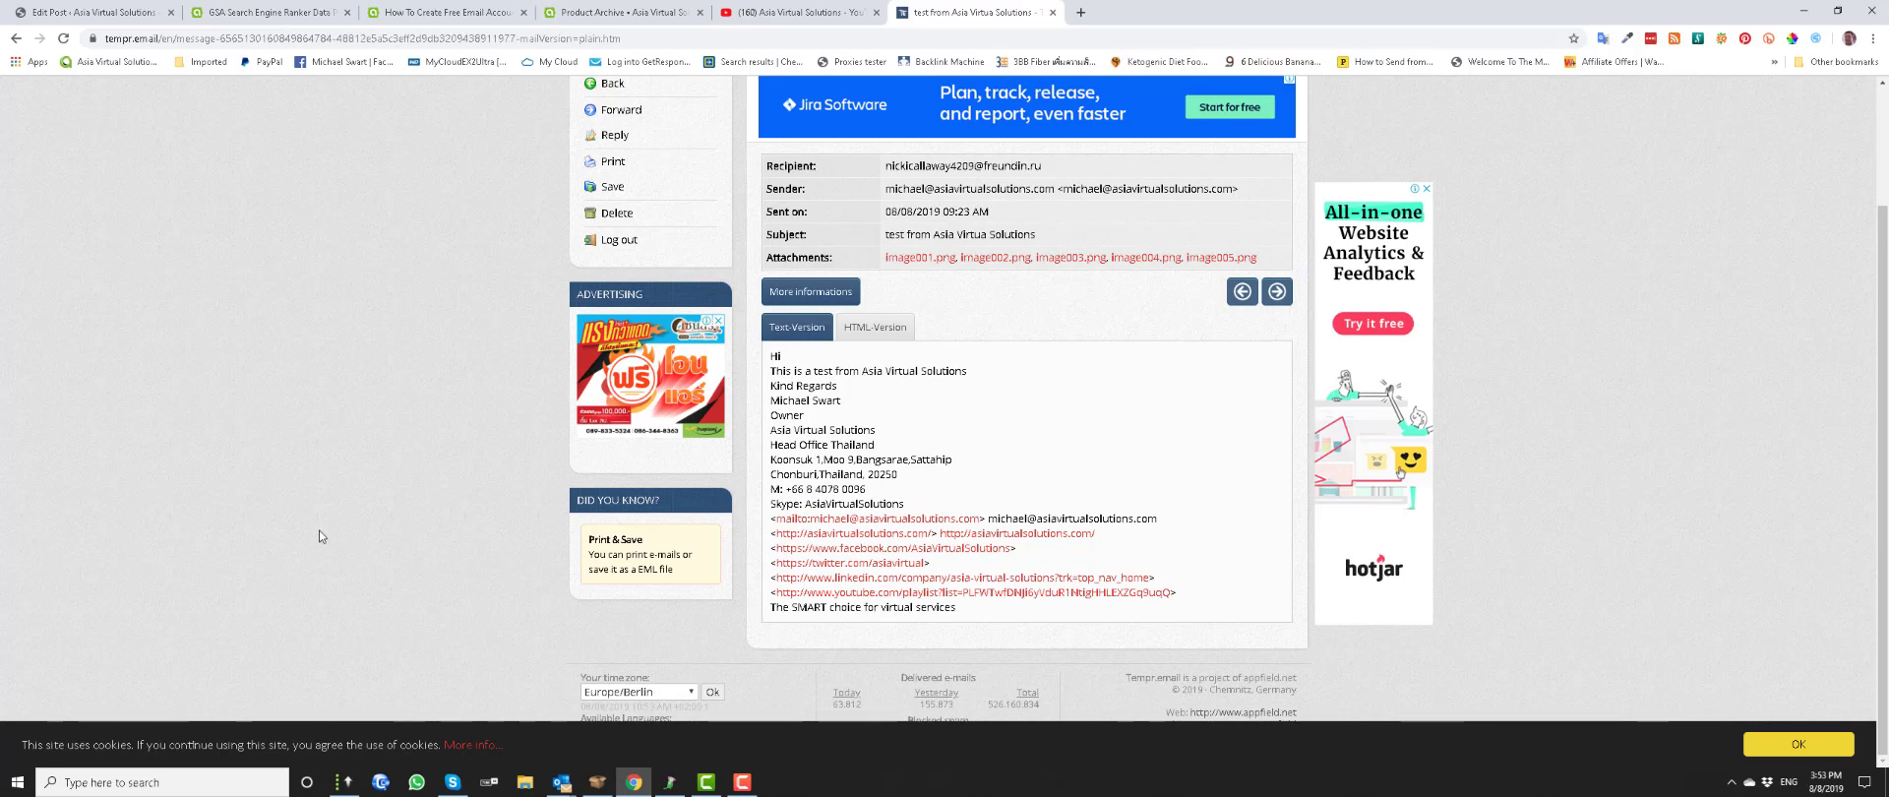
Delete the received test message from the freundin.ru mailbox.
scroll(338, 356, "up", 1)
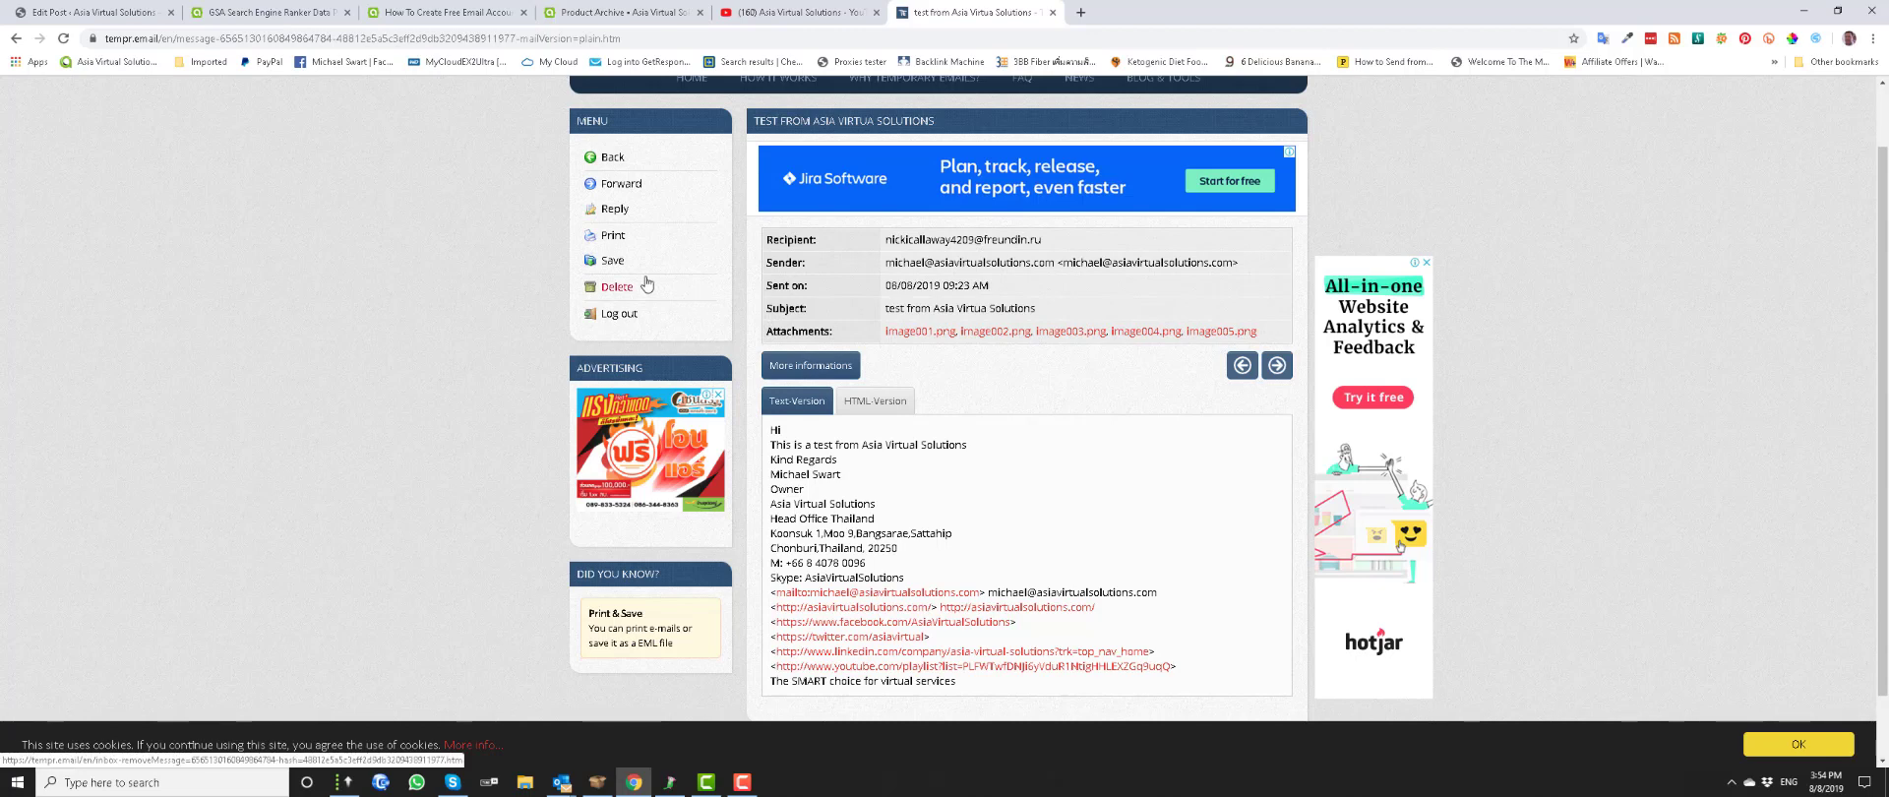
left_click(617, 287)
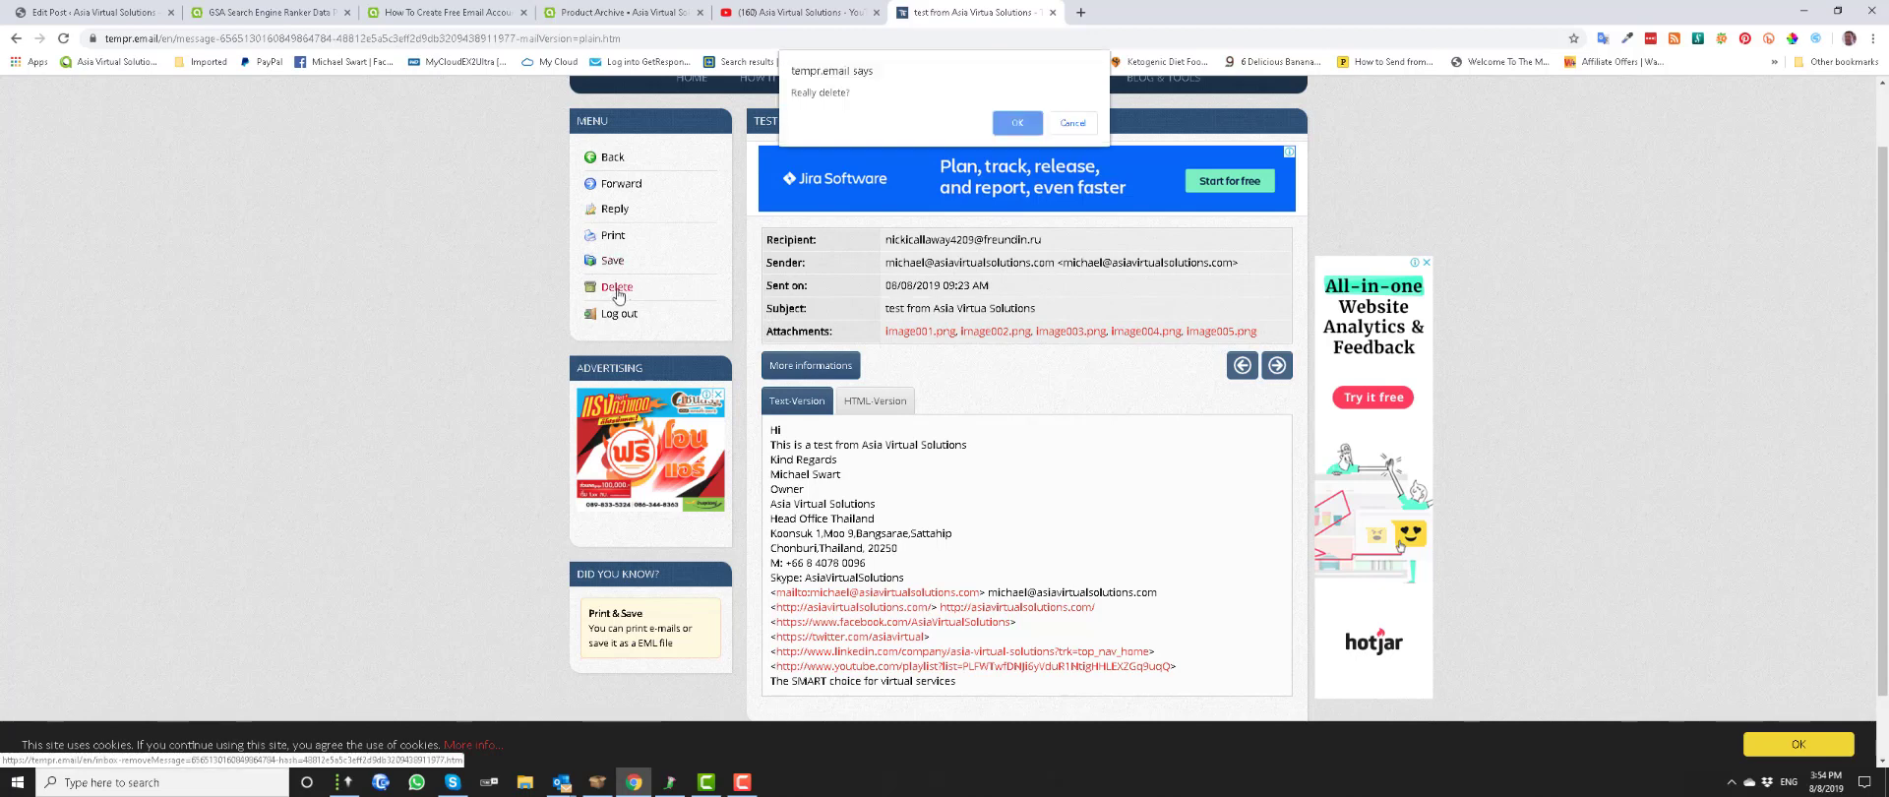
left_click(1005, 121)
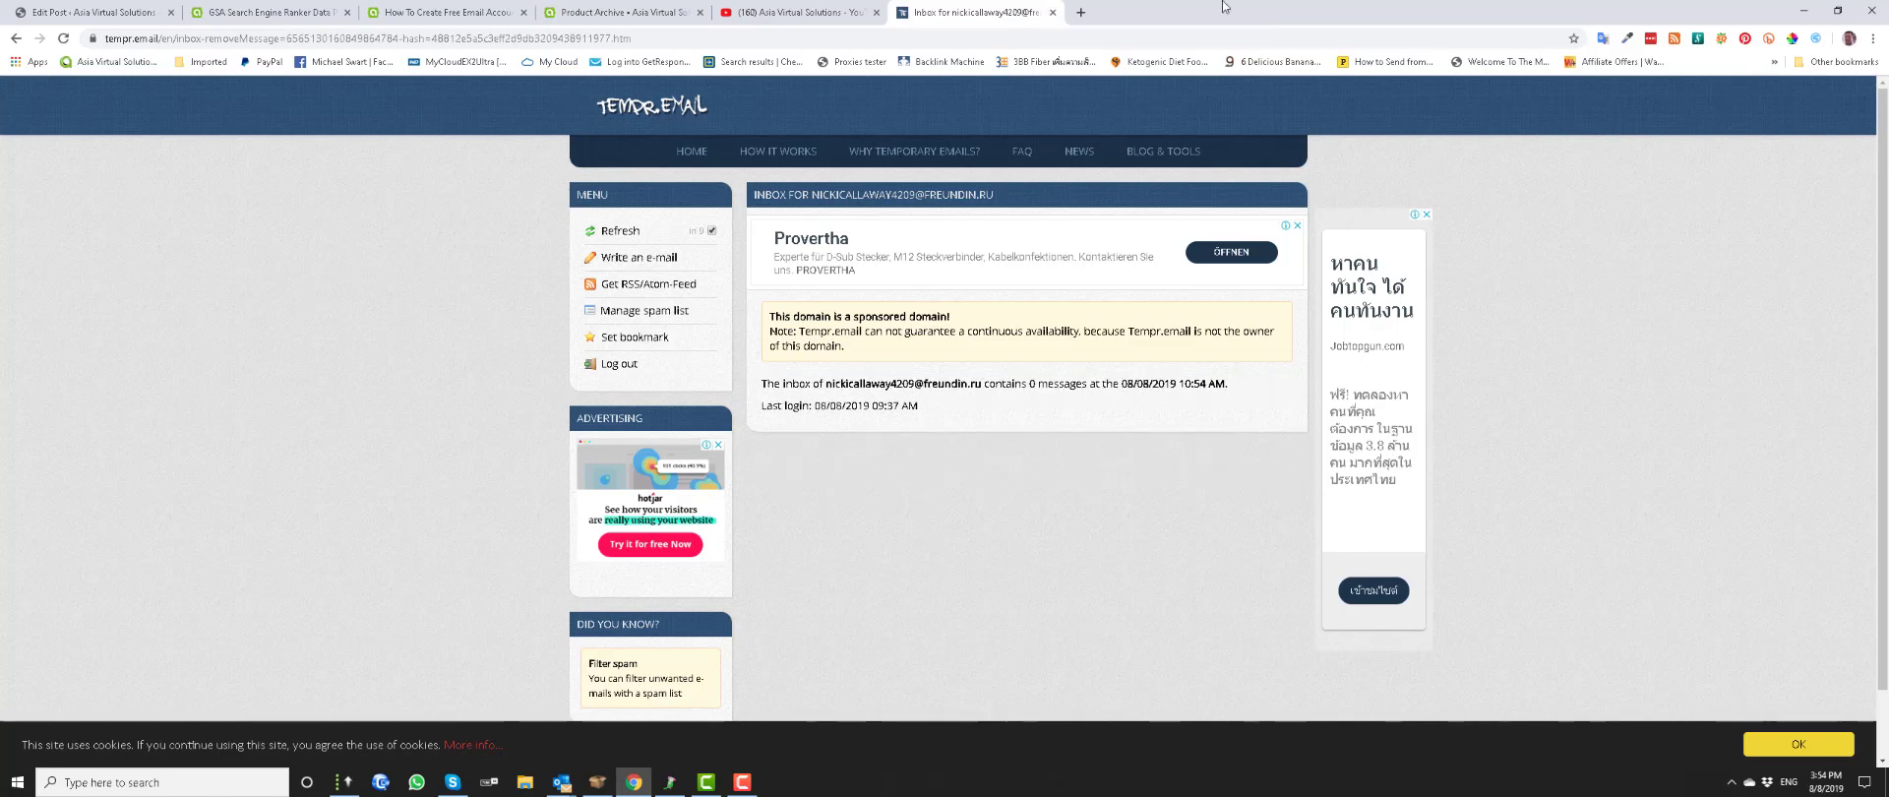
Switch to GSA Search Engine Ranker to view the project's e-mail verification list, and return to the Tempr.email inbox in Chrome.
left_click(1803, 11)
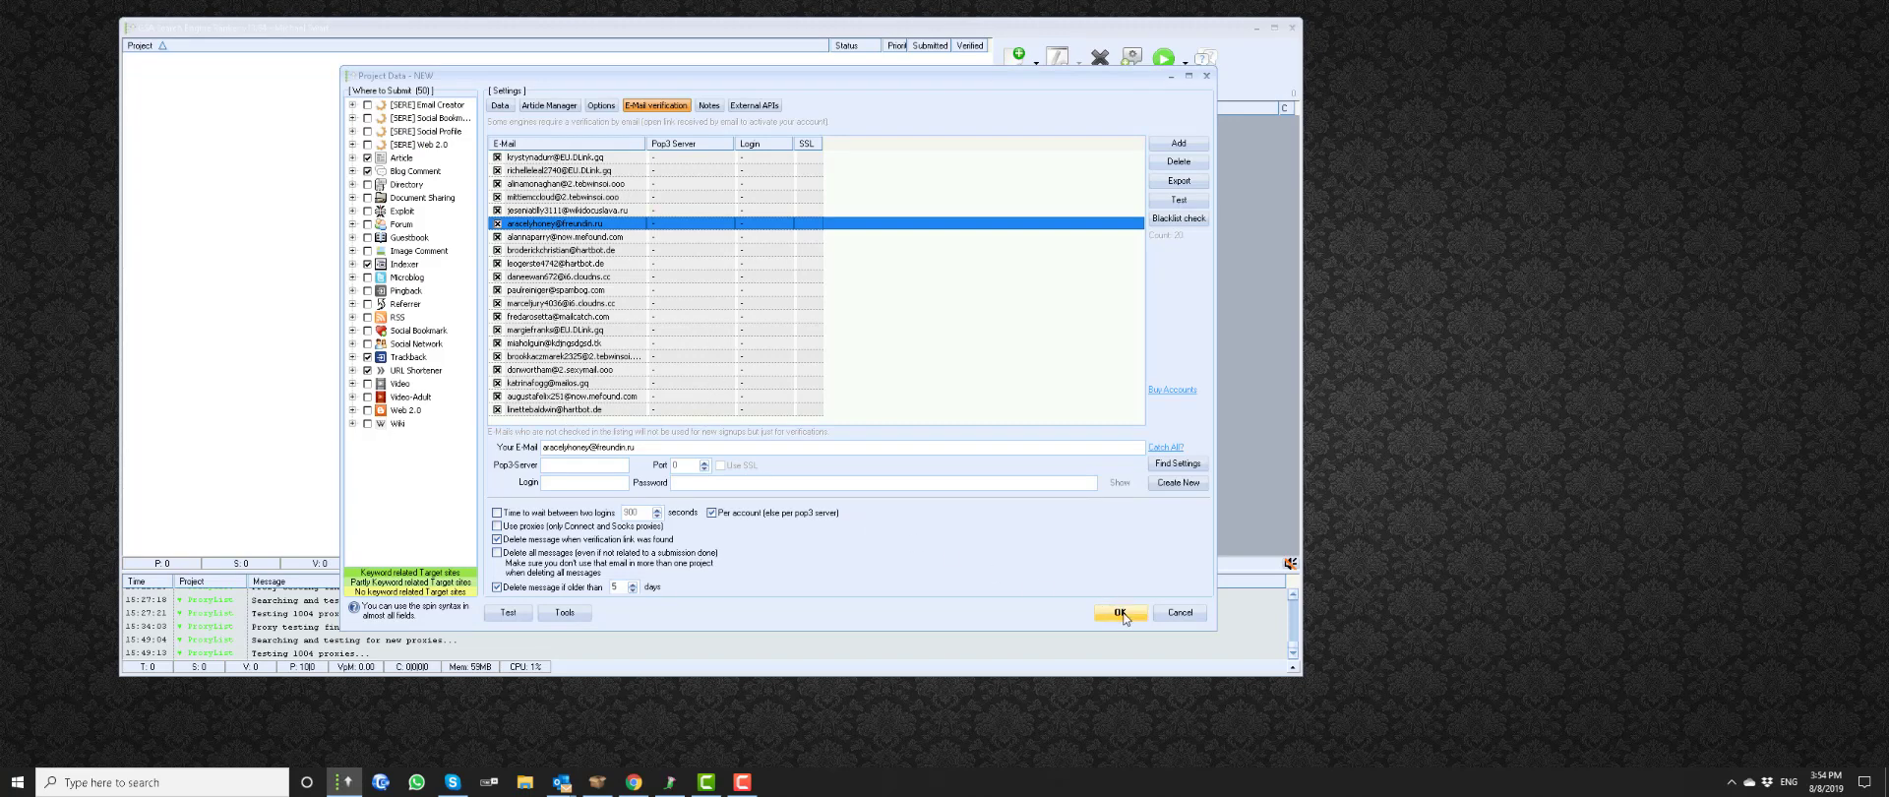
left_click(367, 371)
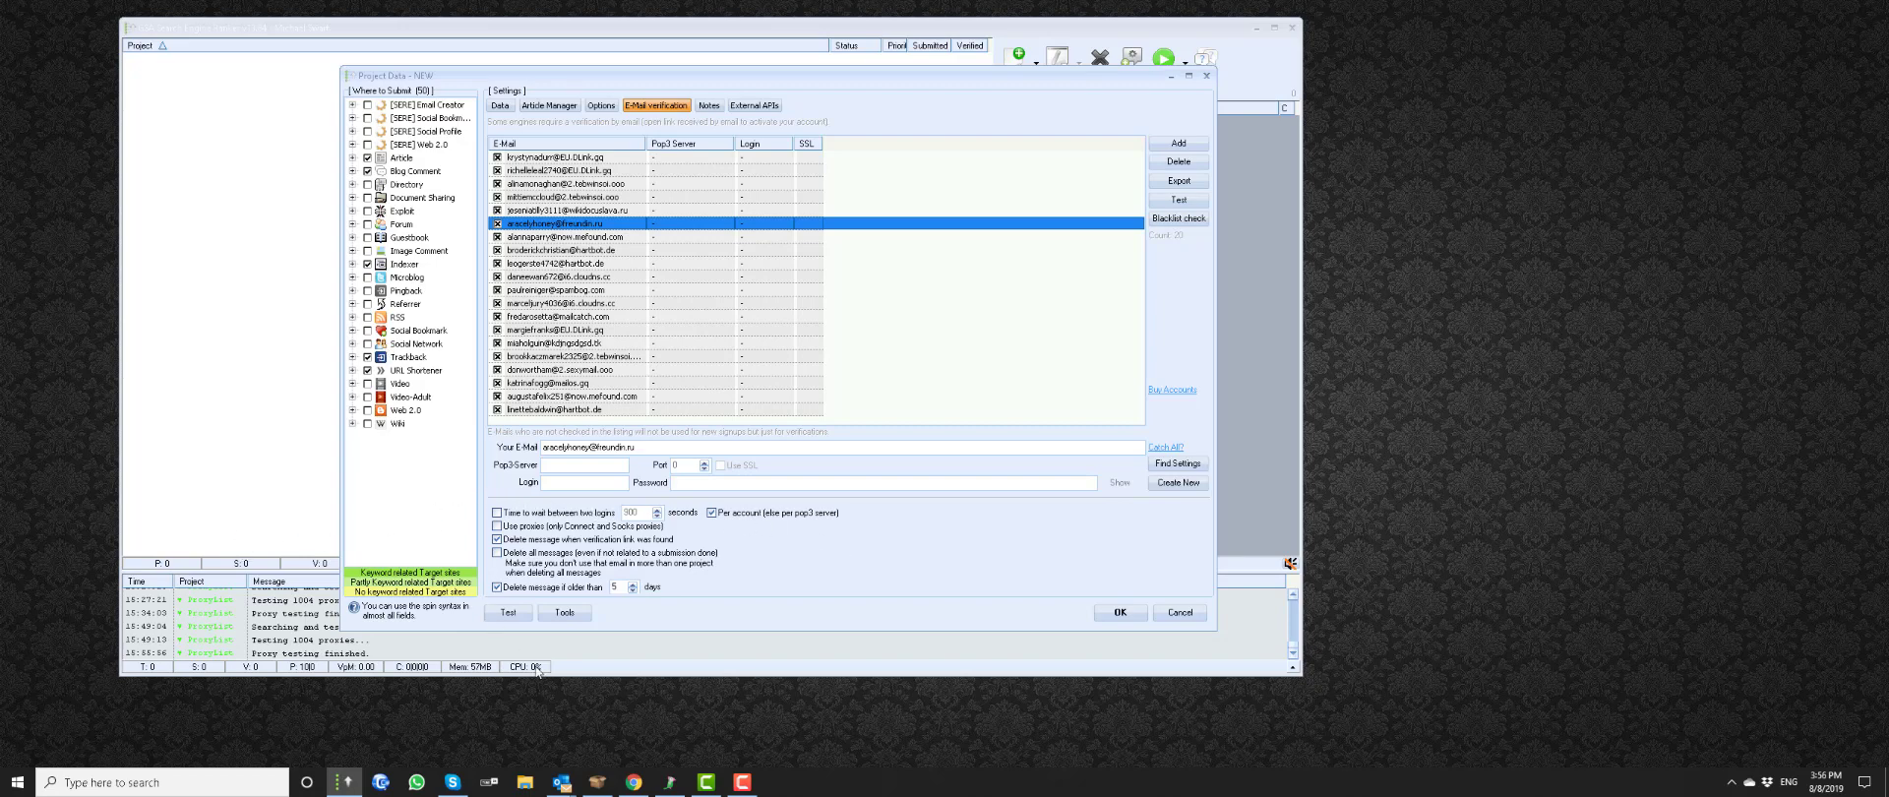
left_click(633, 782)
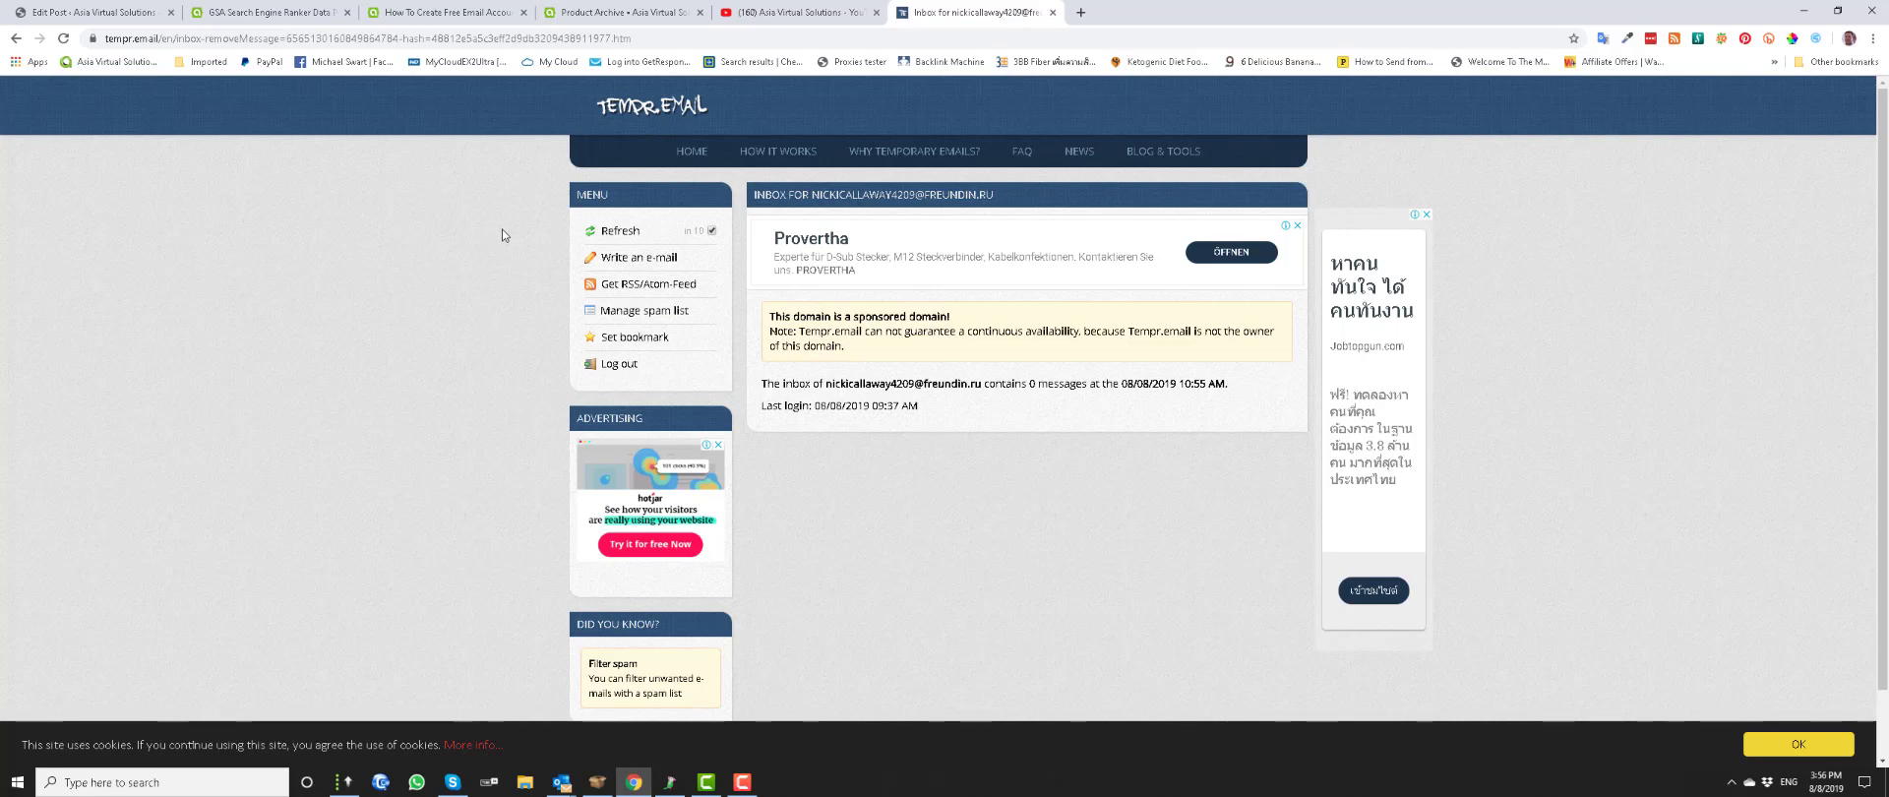
scroll(501, 235, "down", 1)
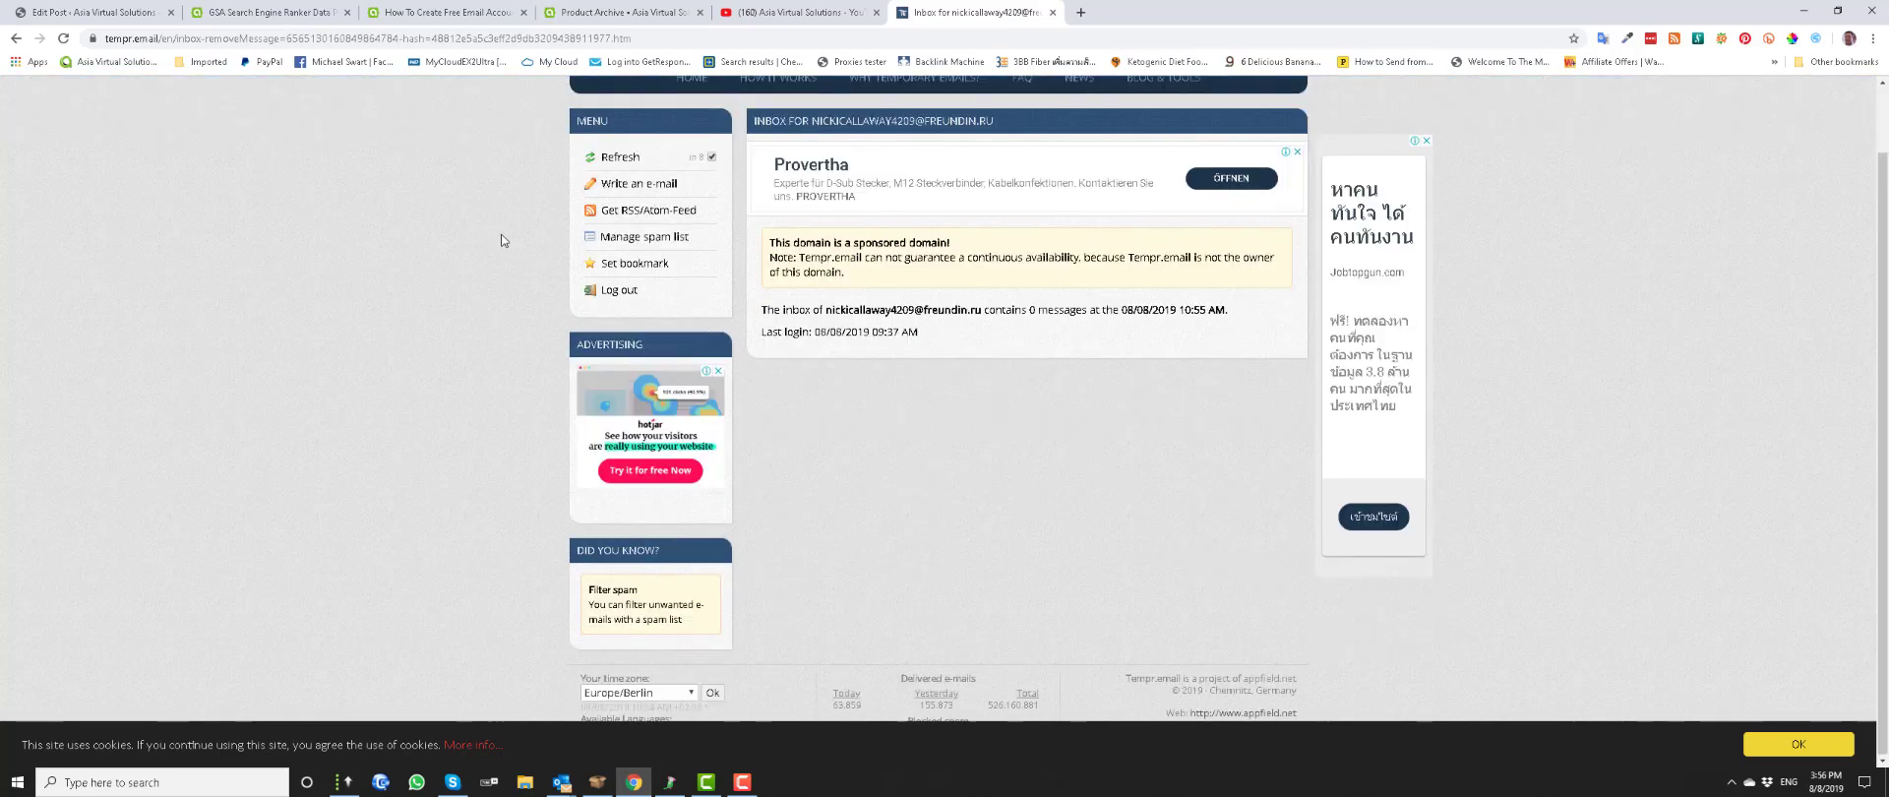
scroll(518, 275, "up", 1)
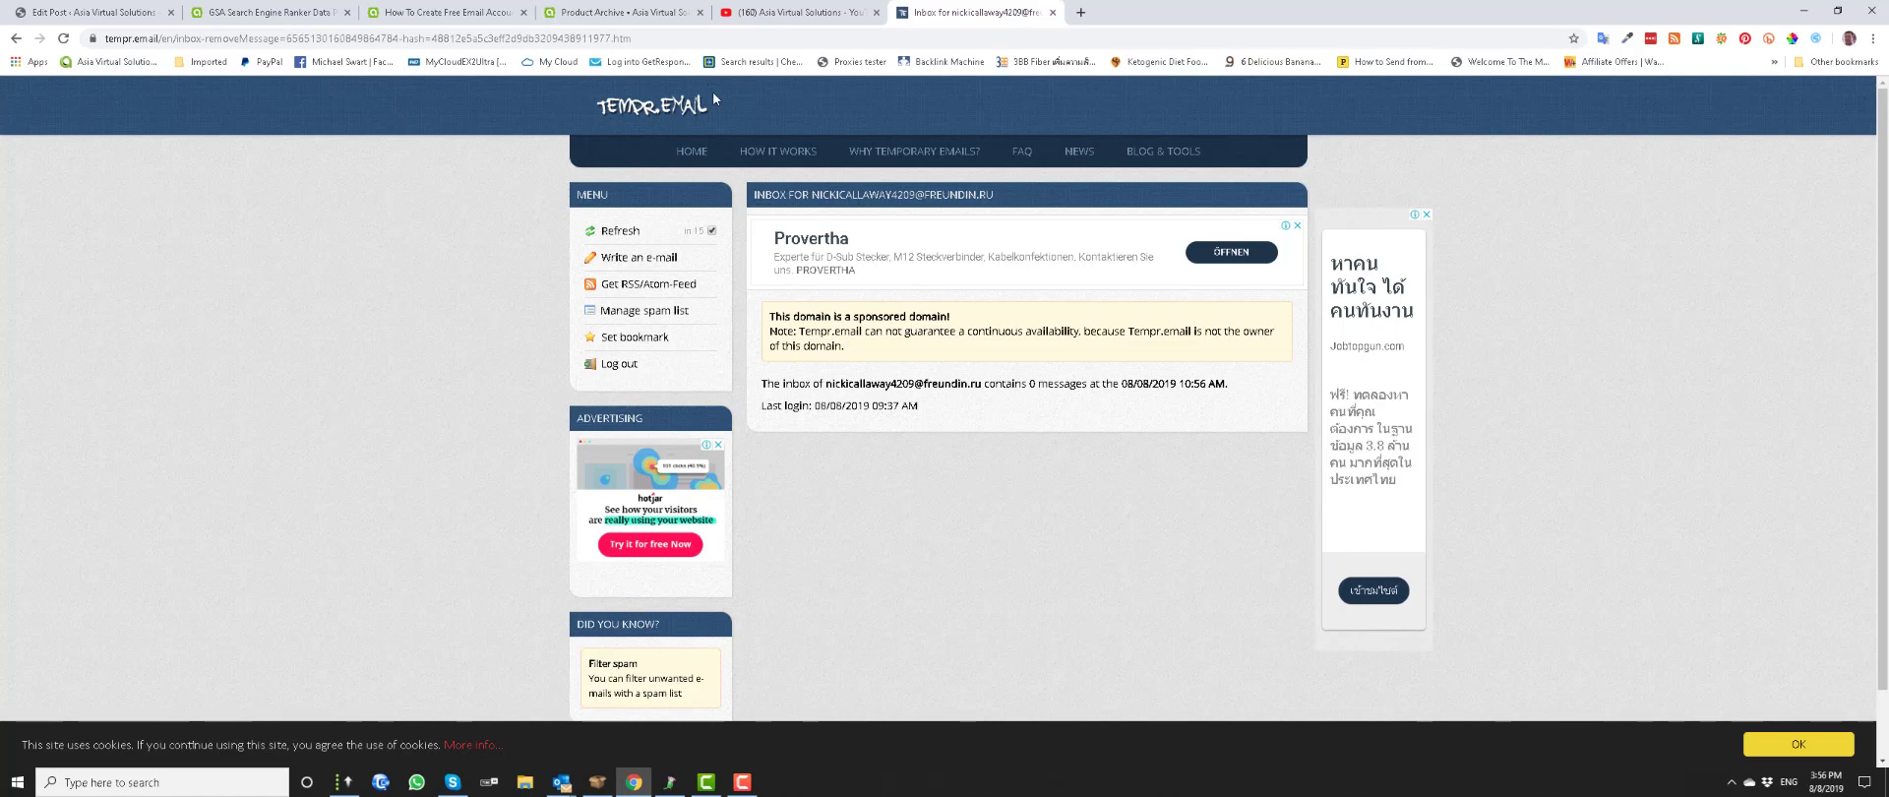
Return to the free email accounts article and find the sections on whether and when disposable e-mail accounts are worth using.
left_click(460, 13)
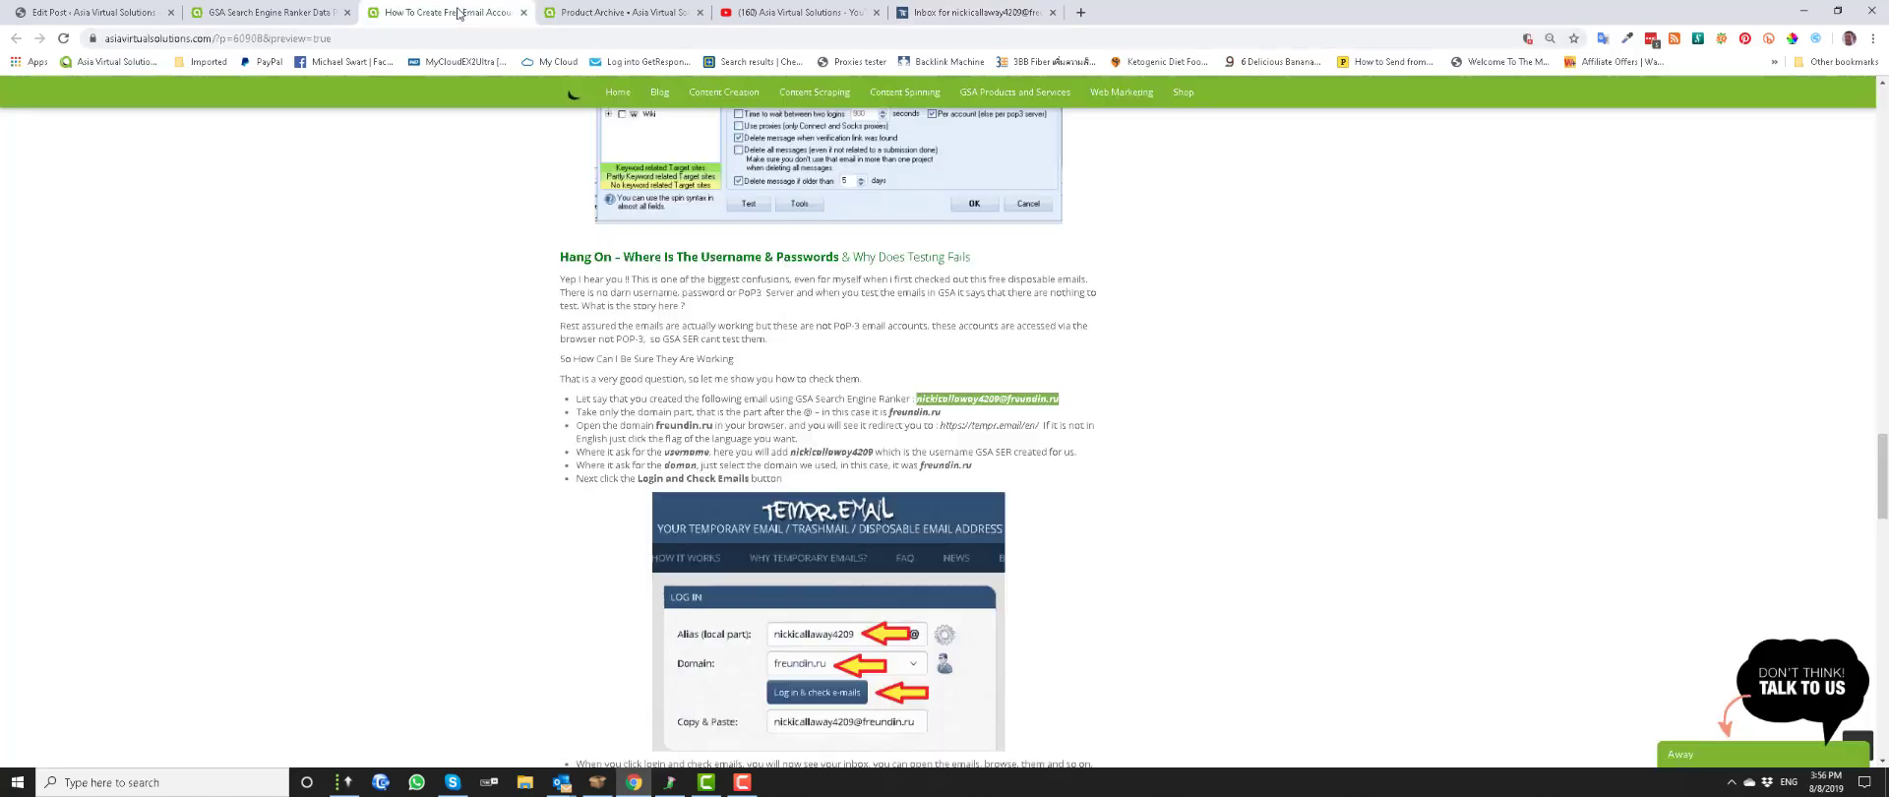
scroll(340, 429, "up", 10)
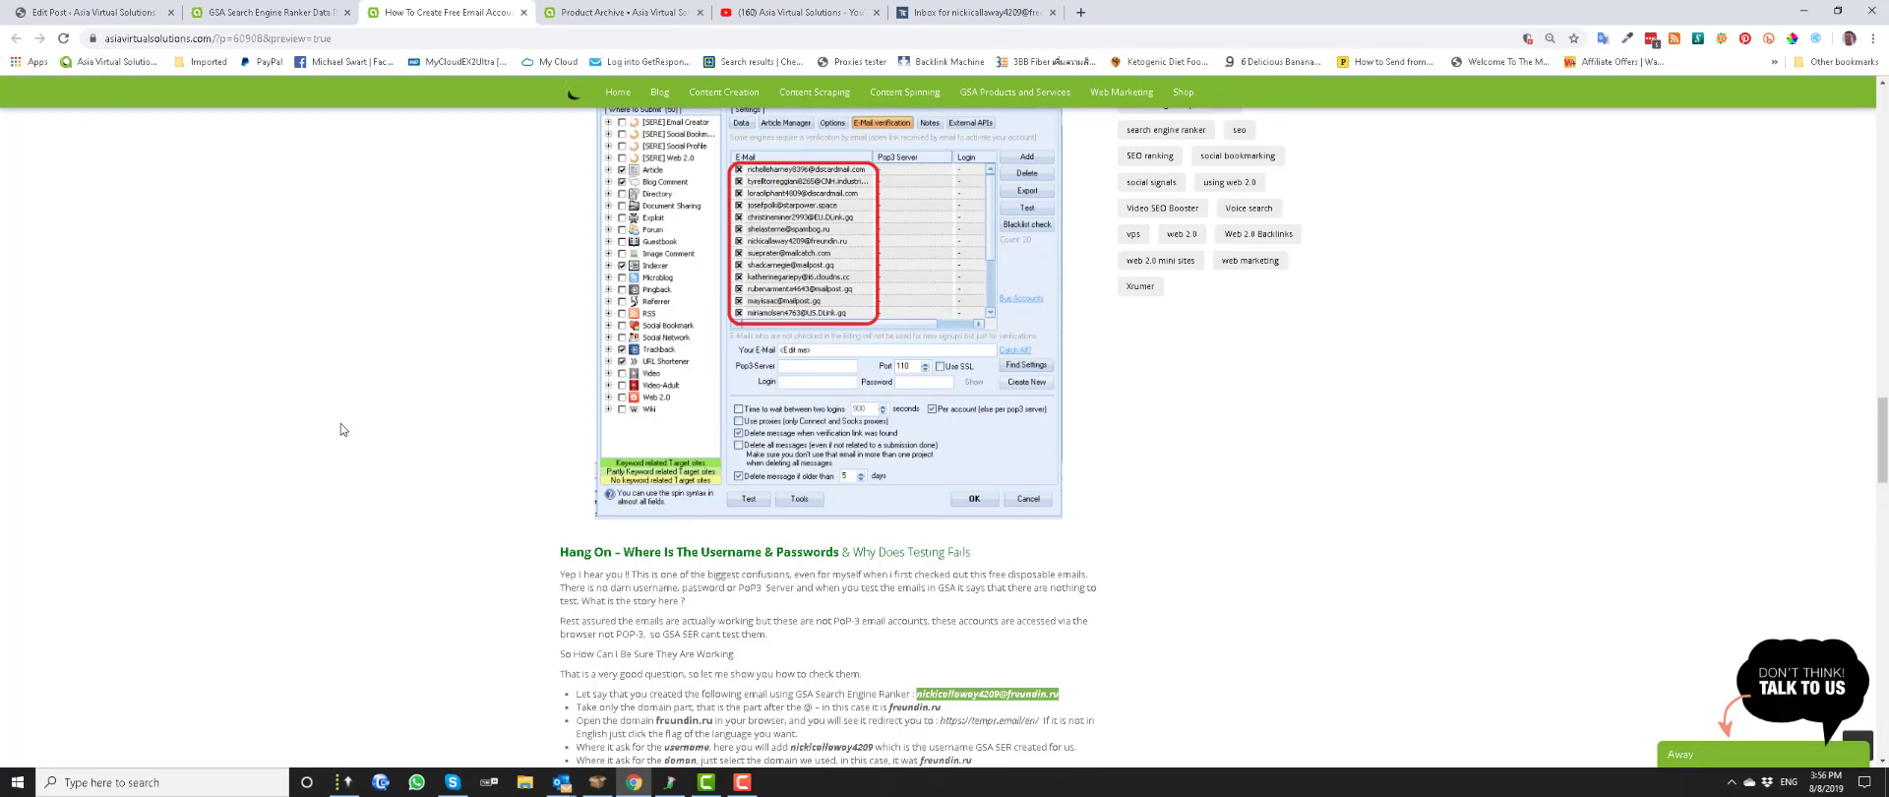
scroll(340, 424, "up", 3)
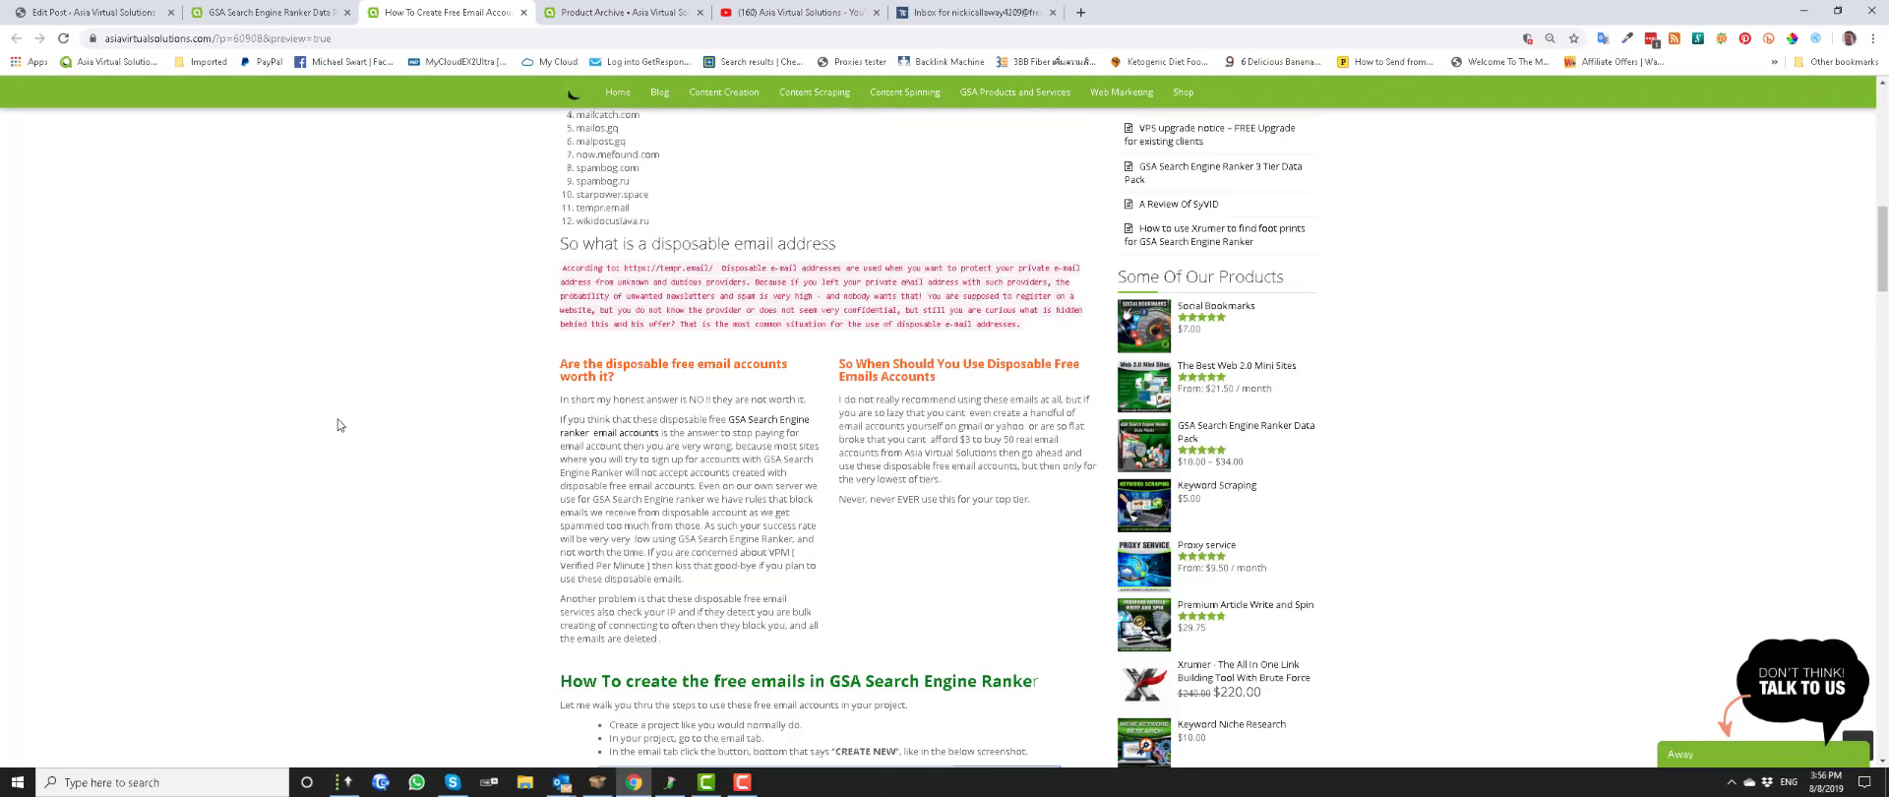
Return to the list of disposable e-mail domains in the free email accounts article and reload the article's preview page.
scroll(340, 424, "up", 3)
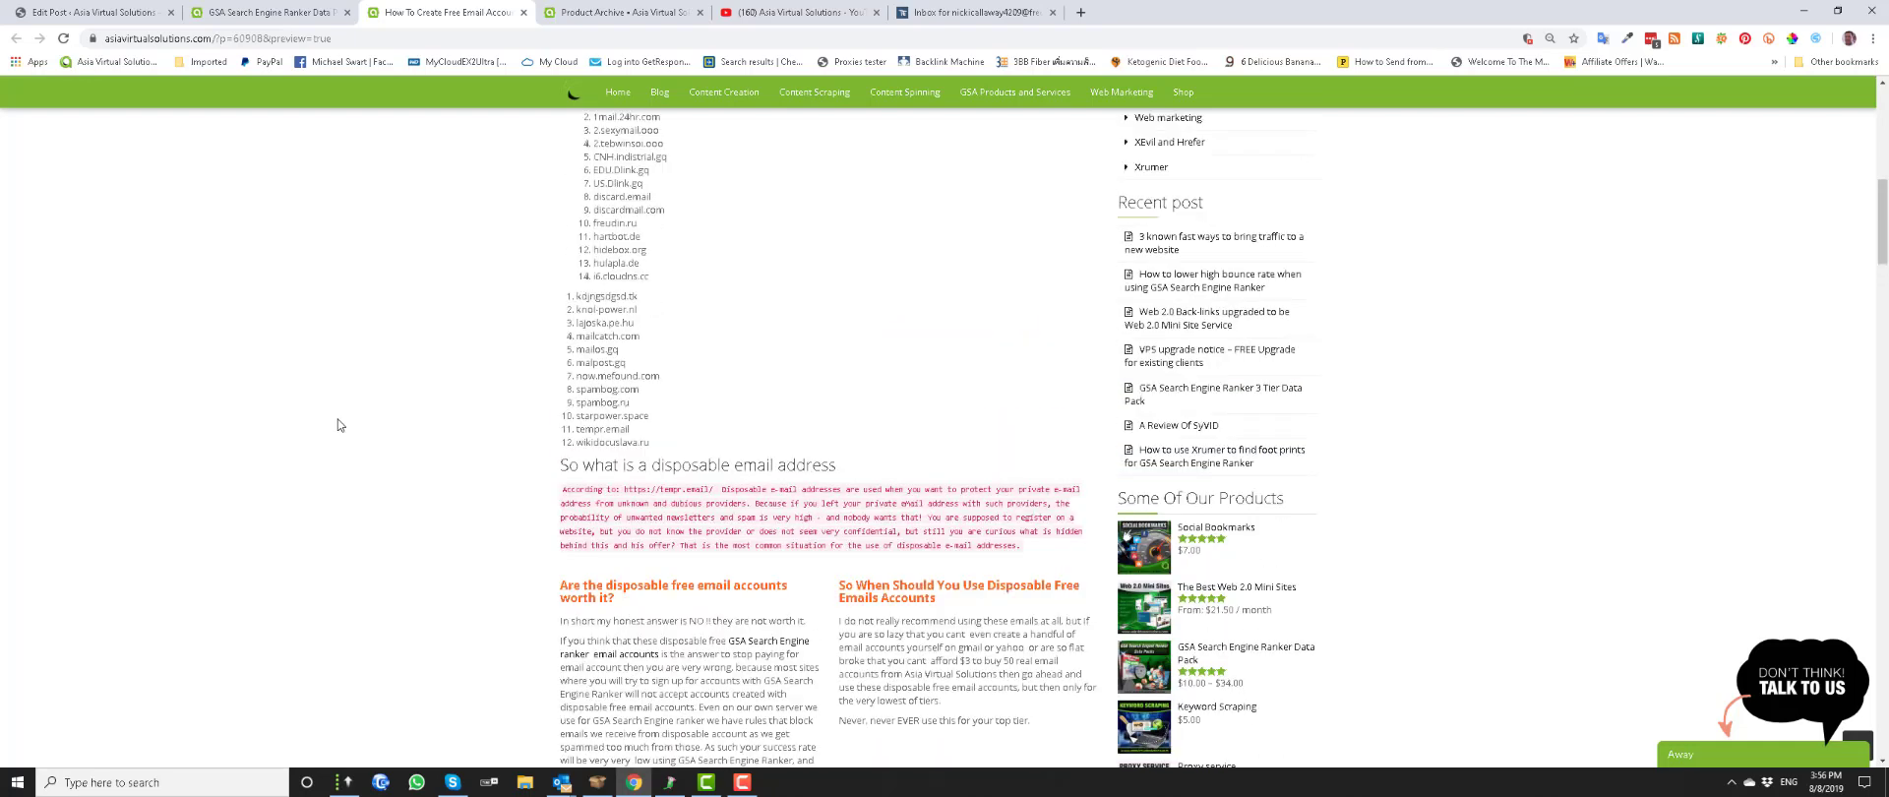
left_click(405, 43)
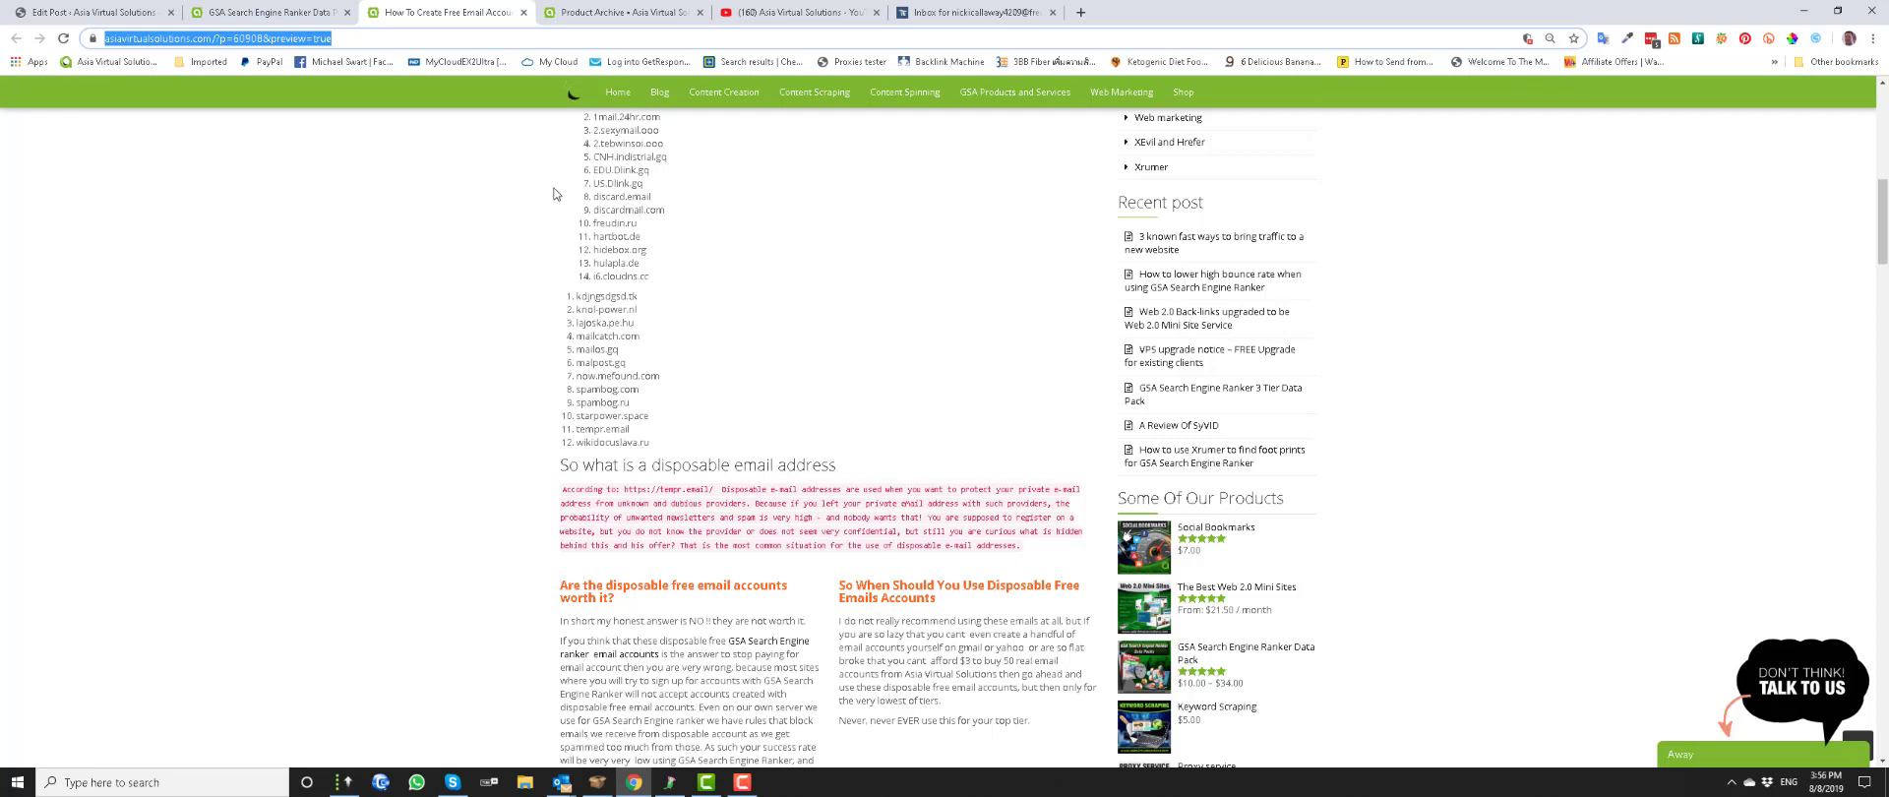
left_click(447, 37)
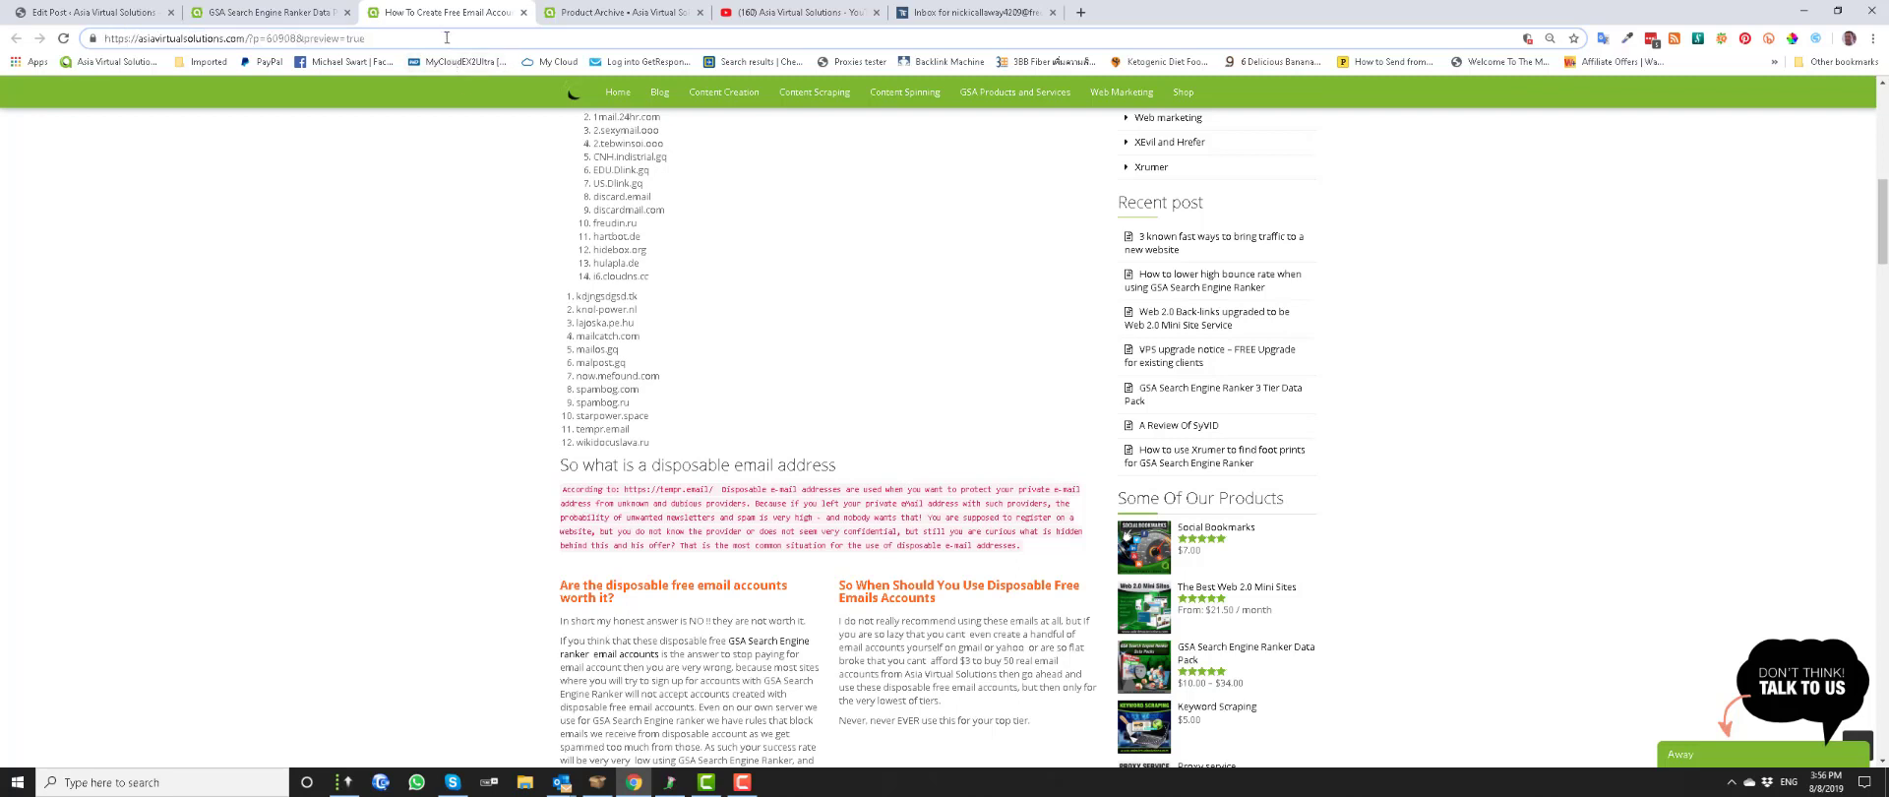
key("Return")
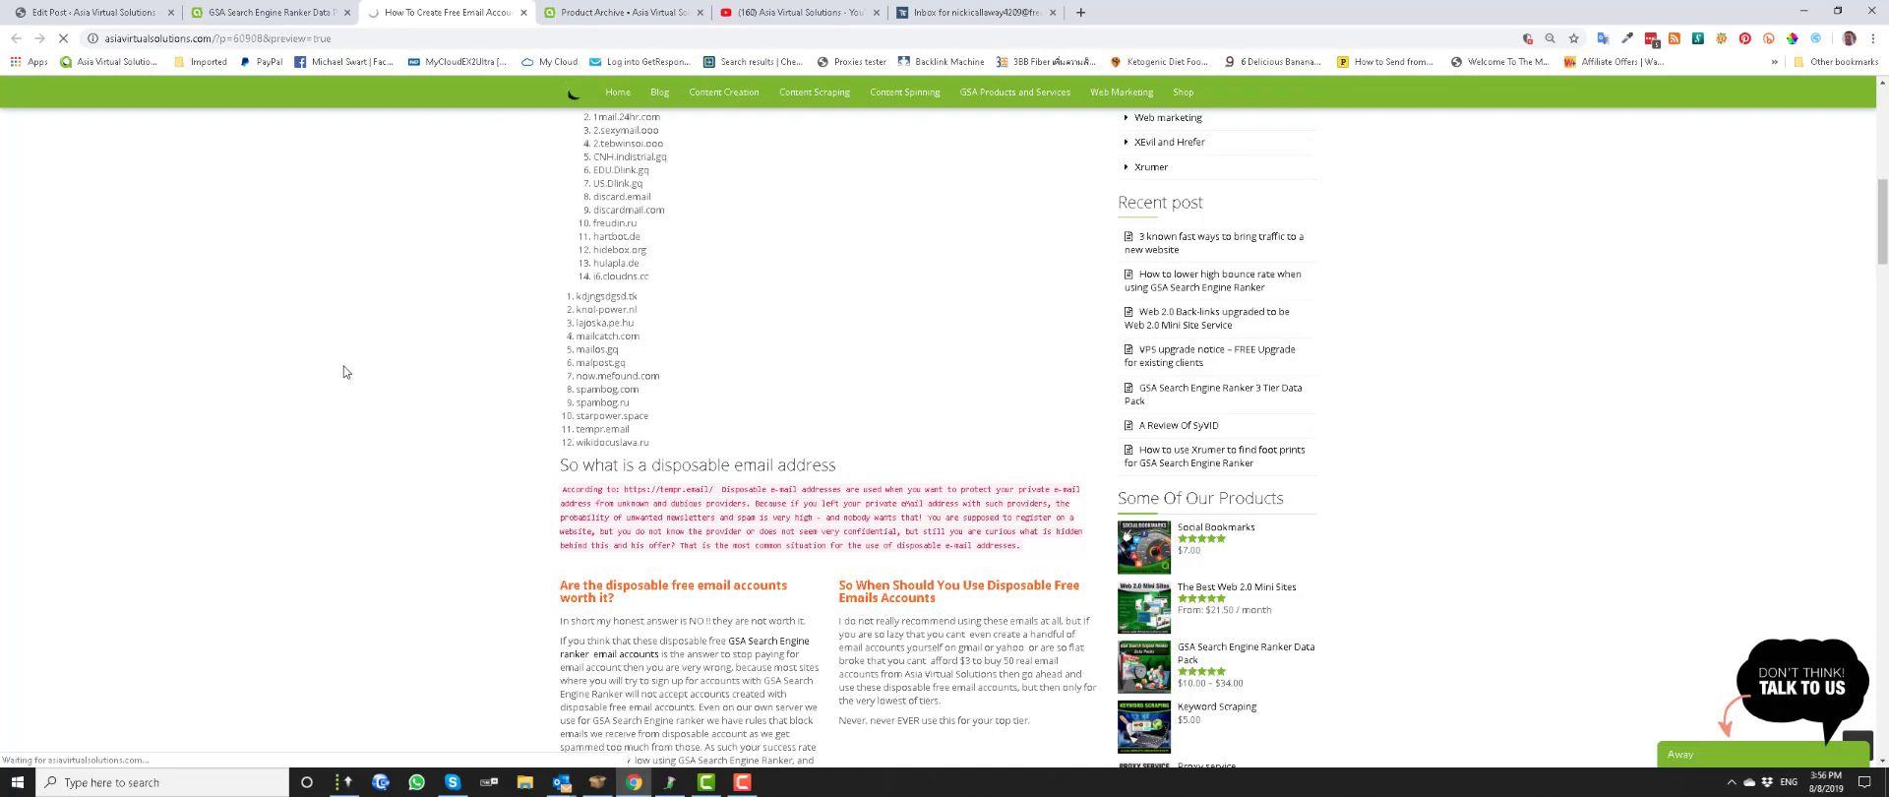
Go through the article to its conclusion and open the GSA Search Engine Ranker Email Packs product page.
scroll(362, 376, "down", 5)
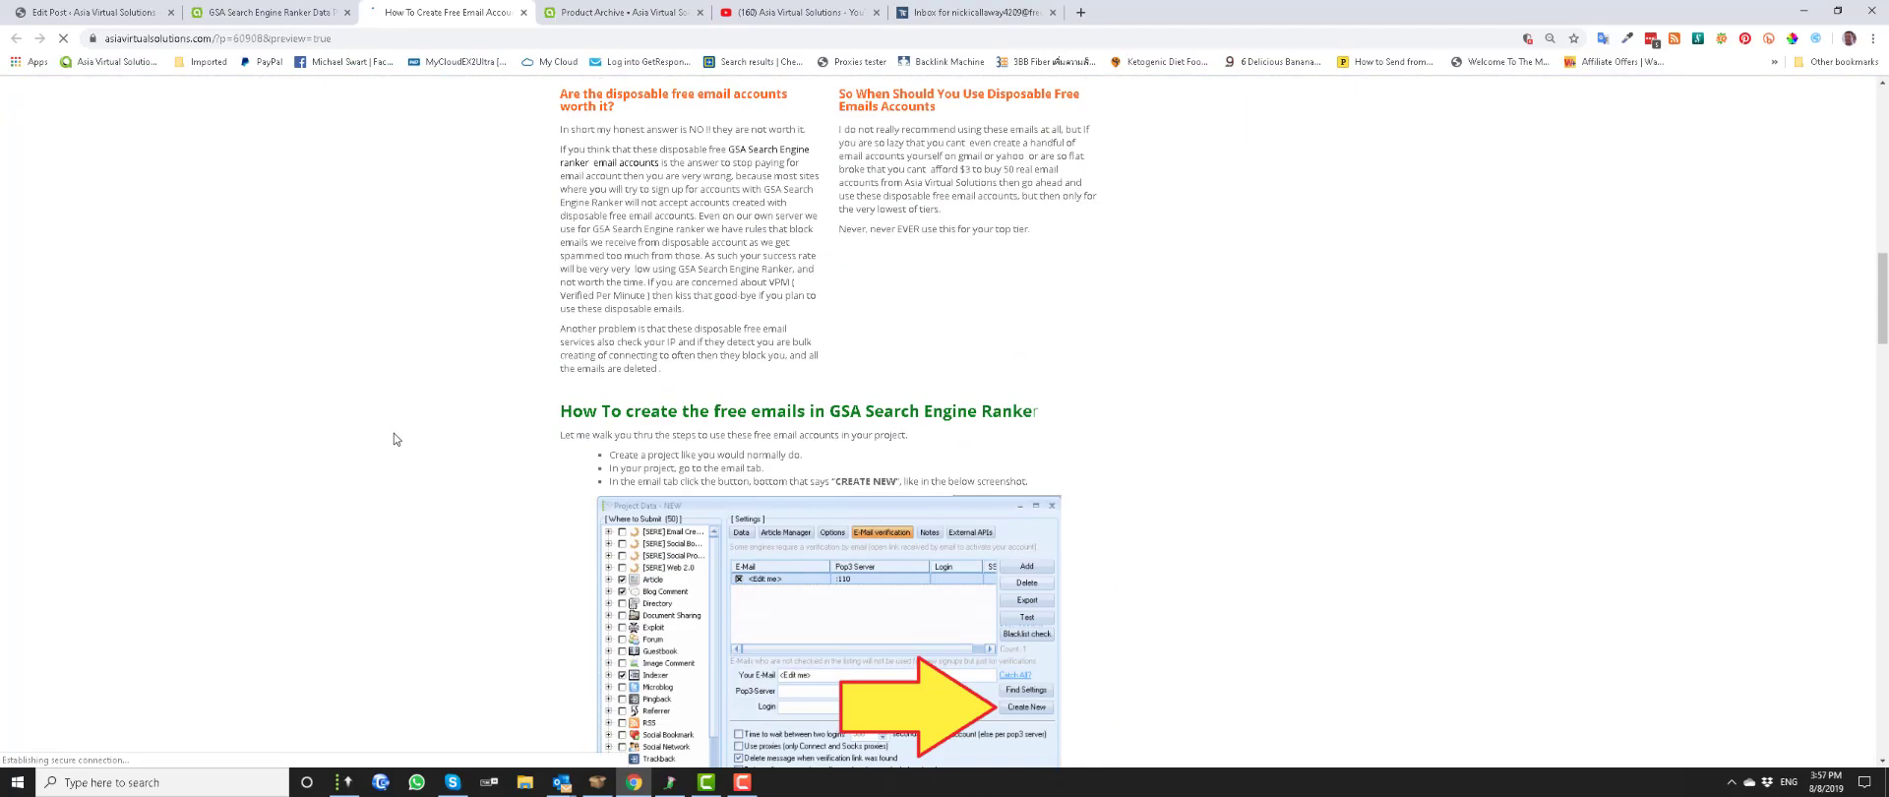
scroll(398, 443, "down", 10)
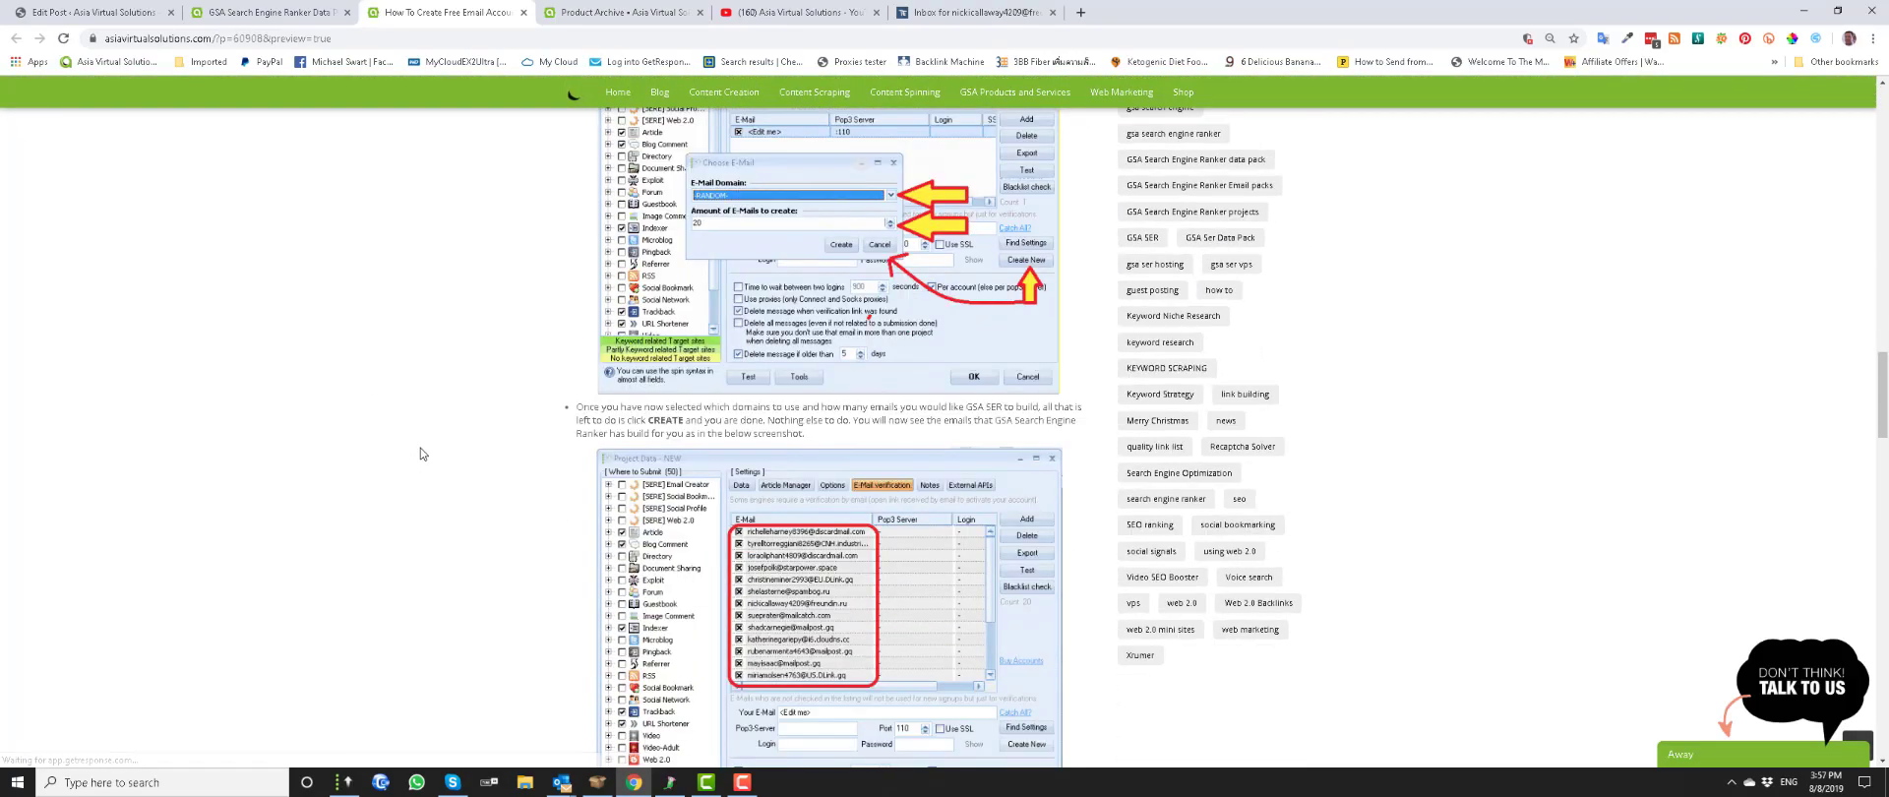
scroll(420, 453, "down", 2)
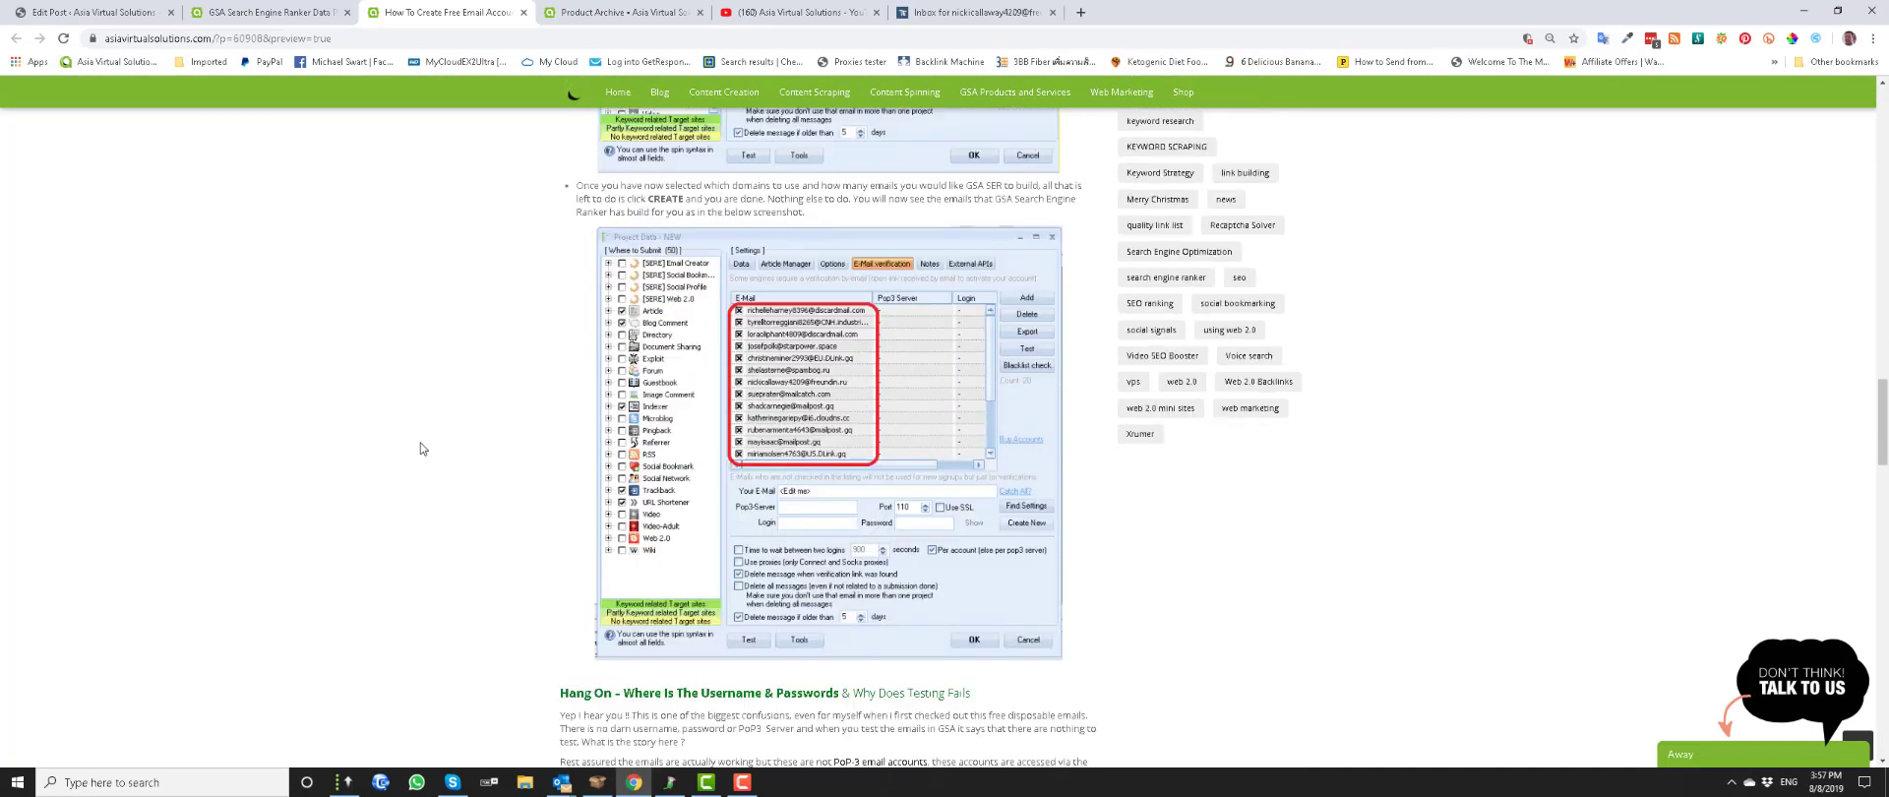
scroll(421, 451, "down", 3)
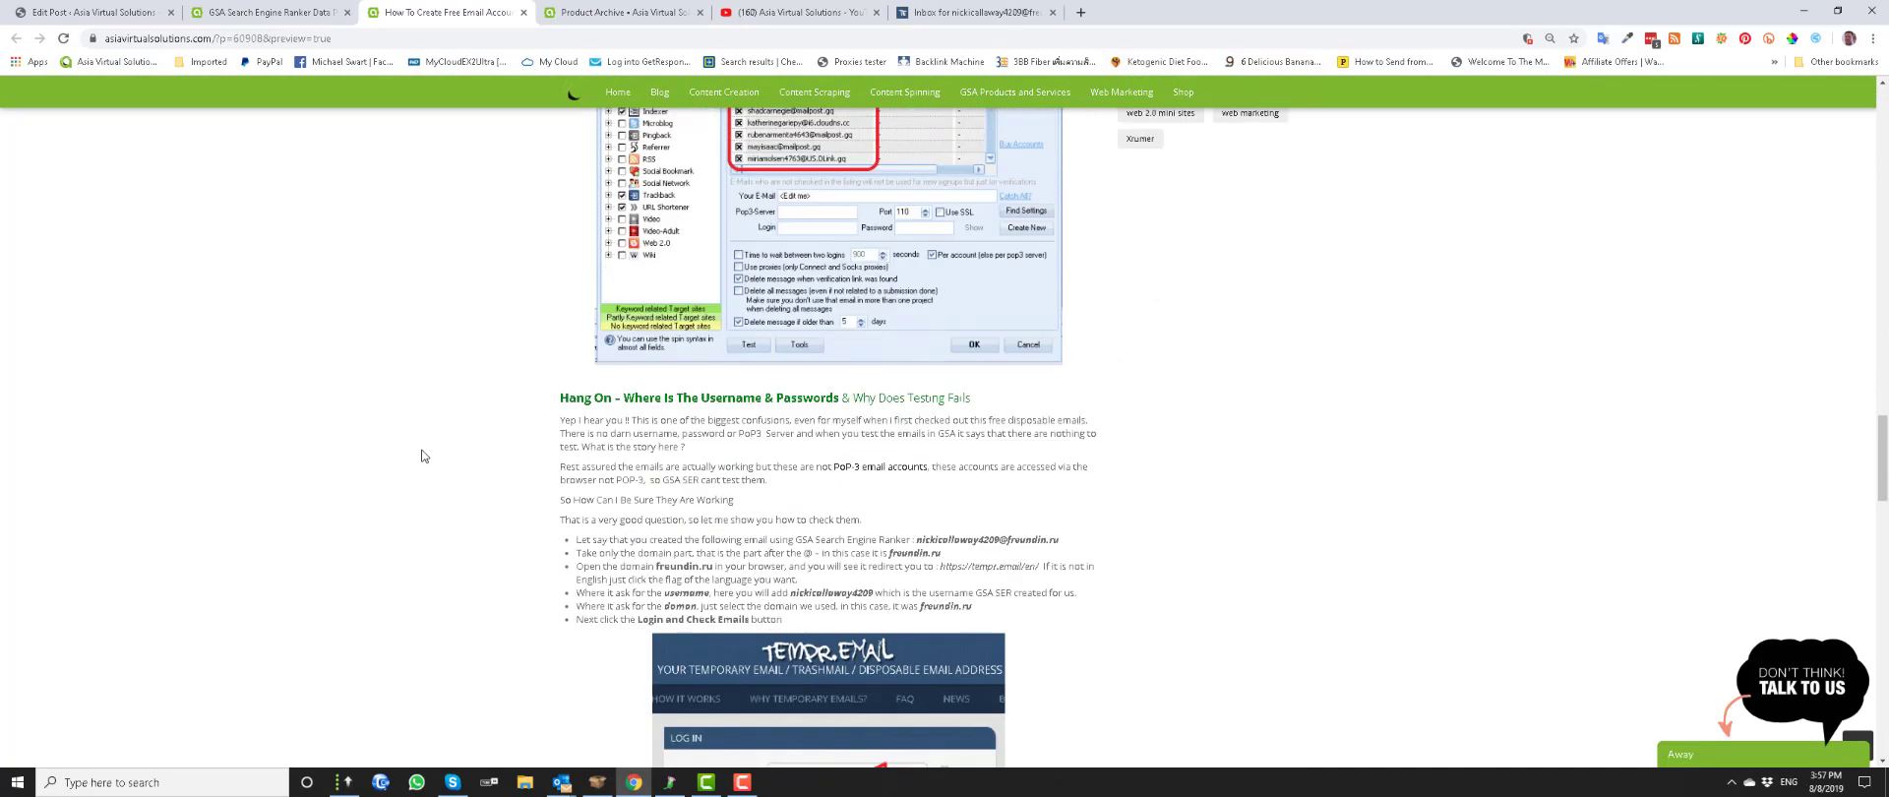
scroll(423, 456, "down", 12)
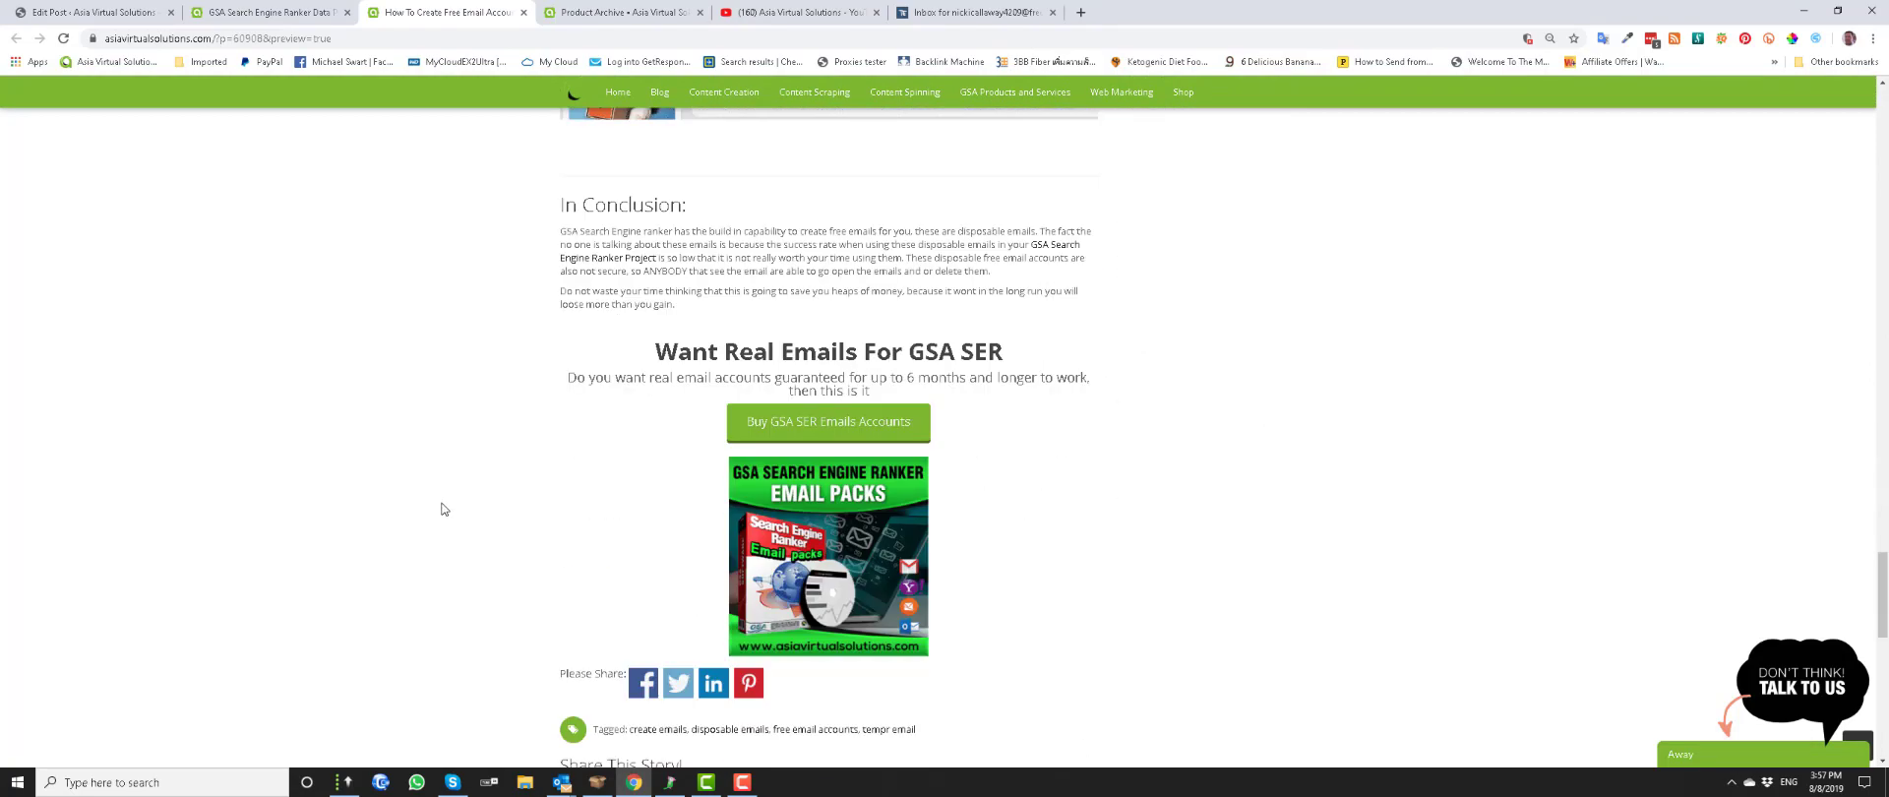
scroll(442, 509, "down", 1)
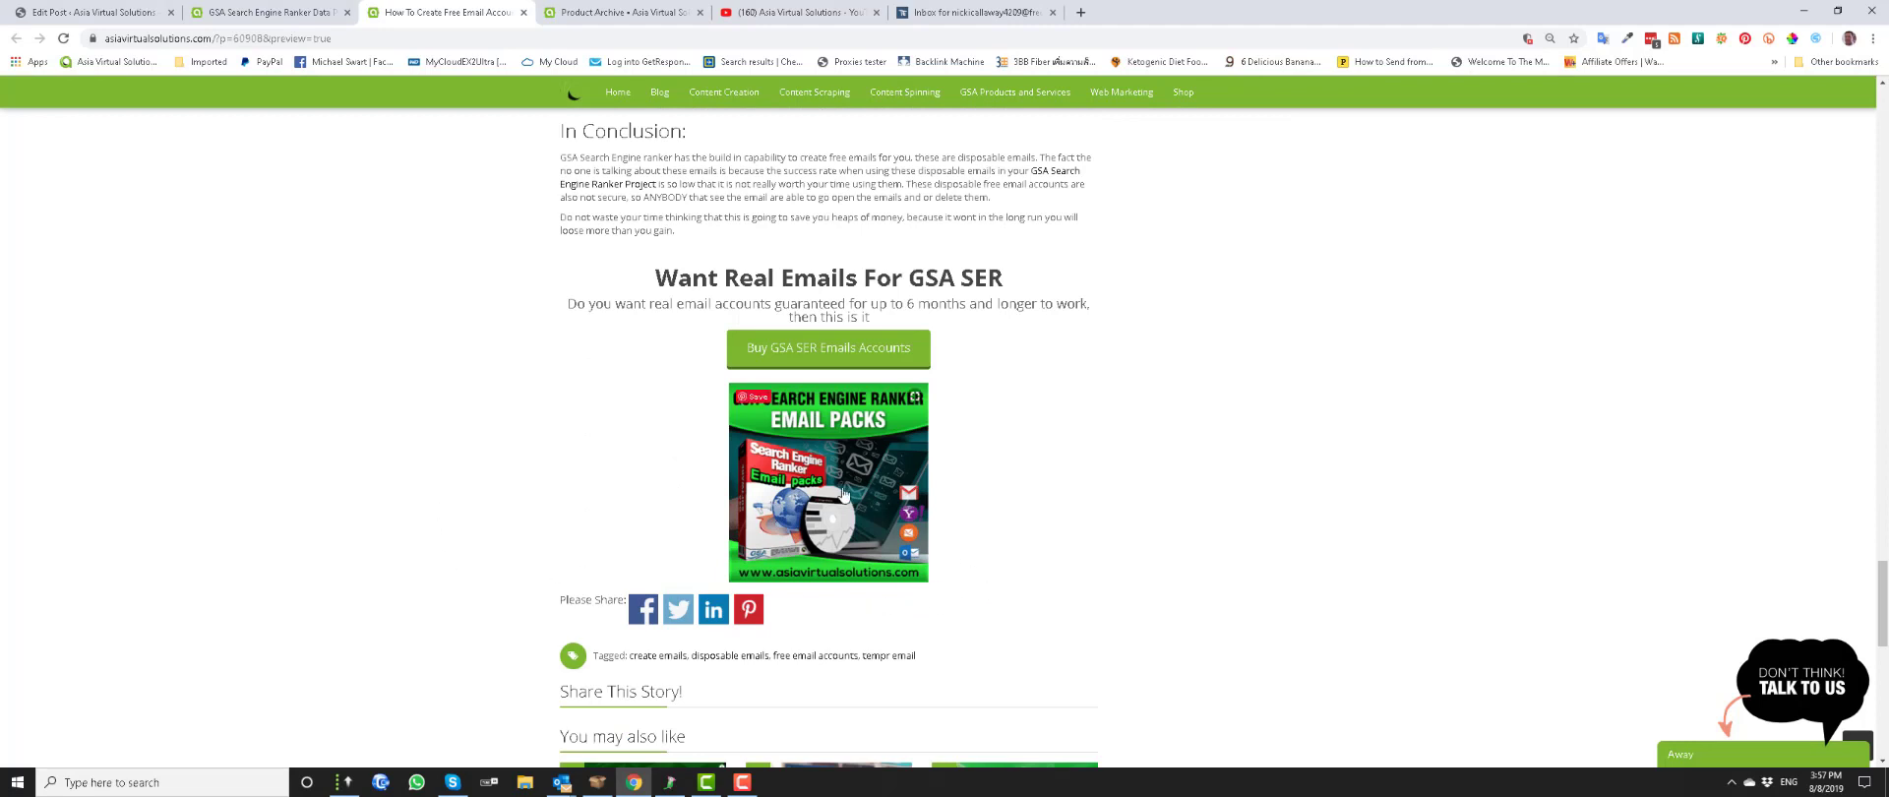
left_click(805, 482)
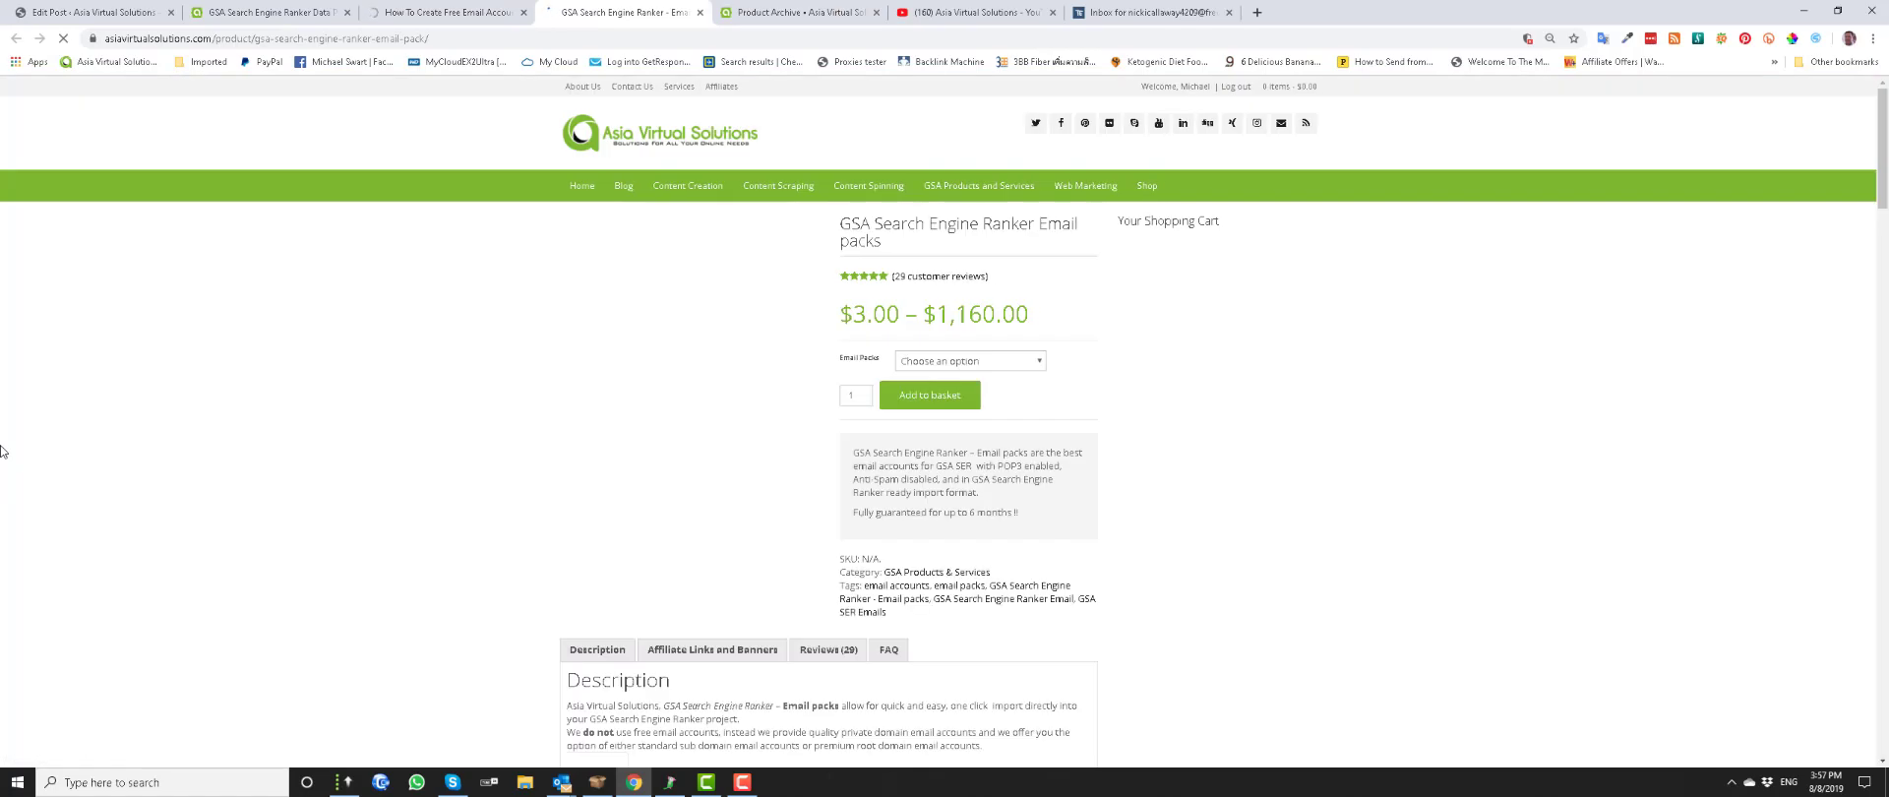
Review the email packs' description, guarantee and delivery details, and return to the start of the product page.
scroll(5, 451, "down", 1)
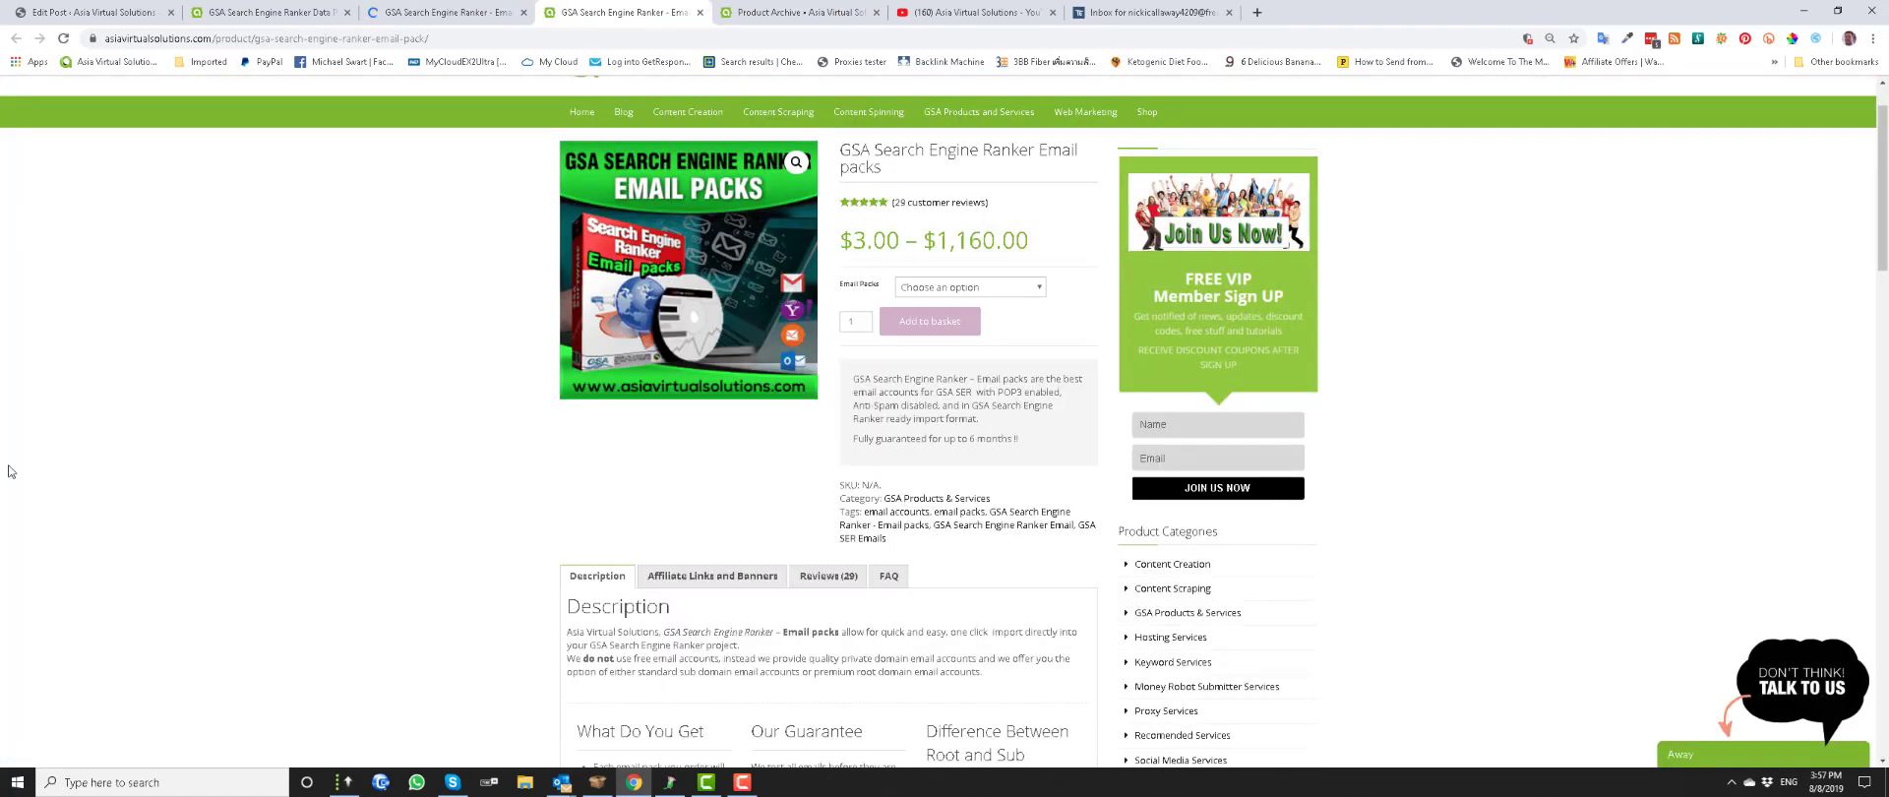
scroll(76, 432, "down", 4)
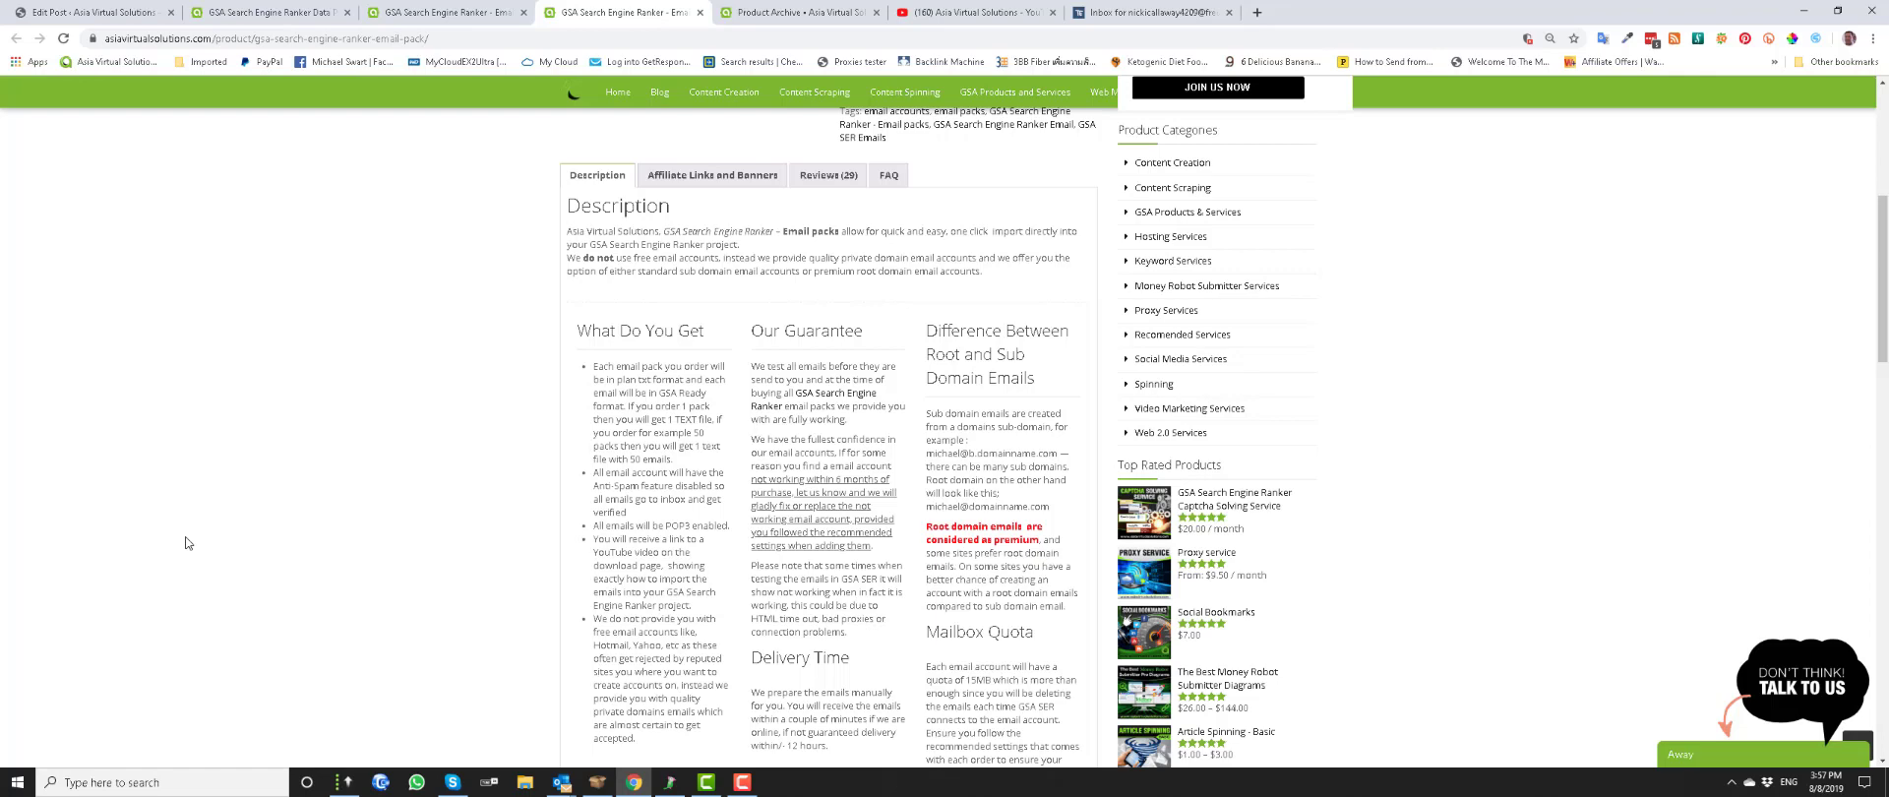
scroll(187, 542, "up", 5)
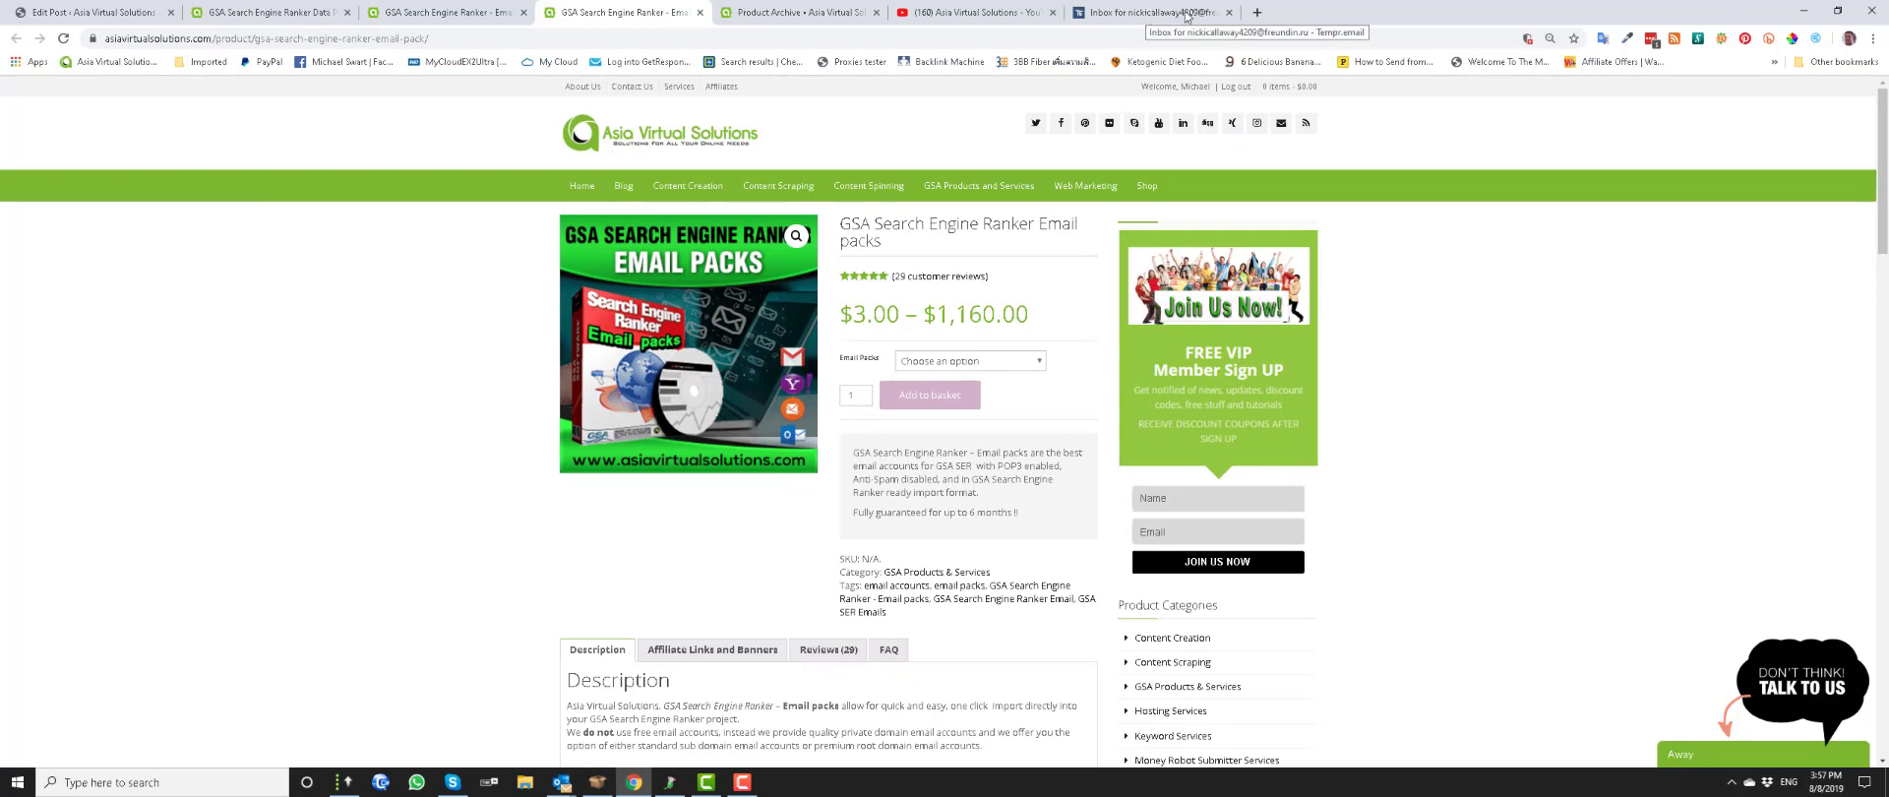
Minimize Chrome to show the project's e-mail verification list in GSA Search Engine Ranker.
left_click(1799, 12)
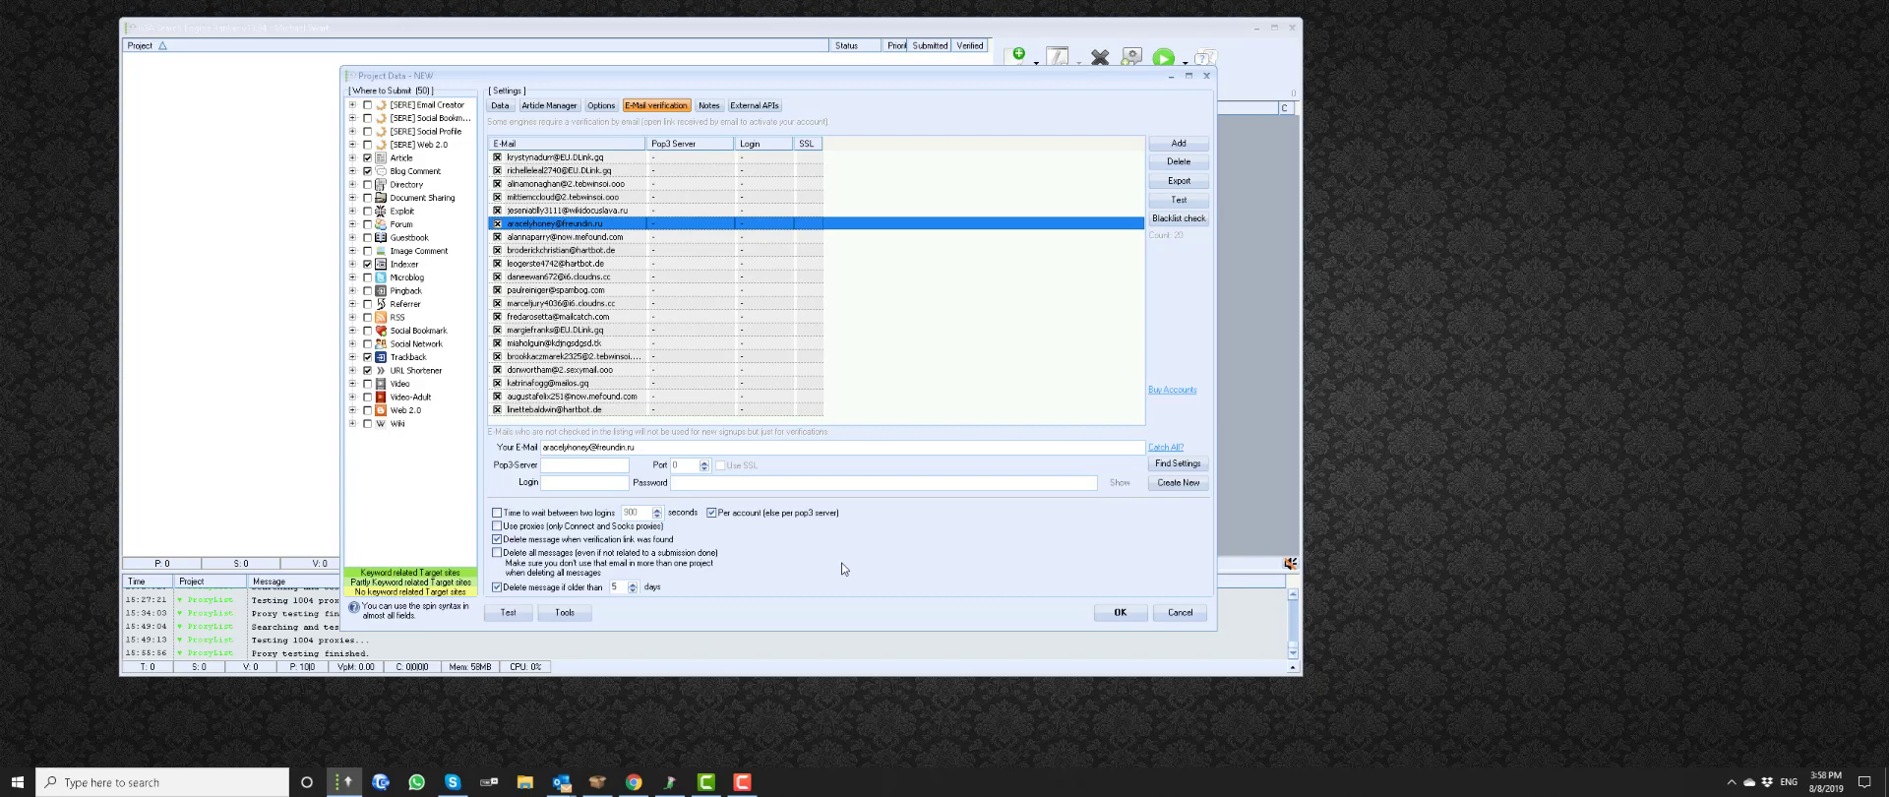
left_click(1578, 606)
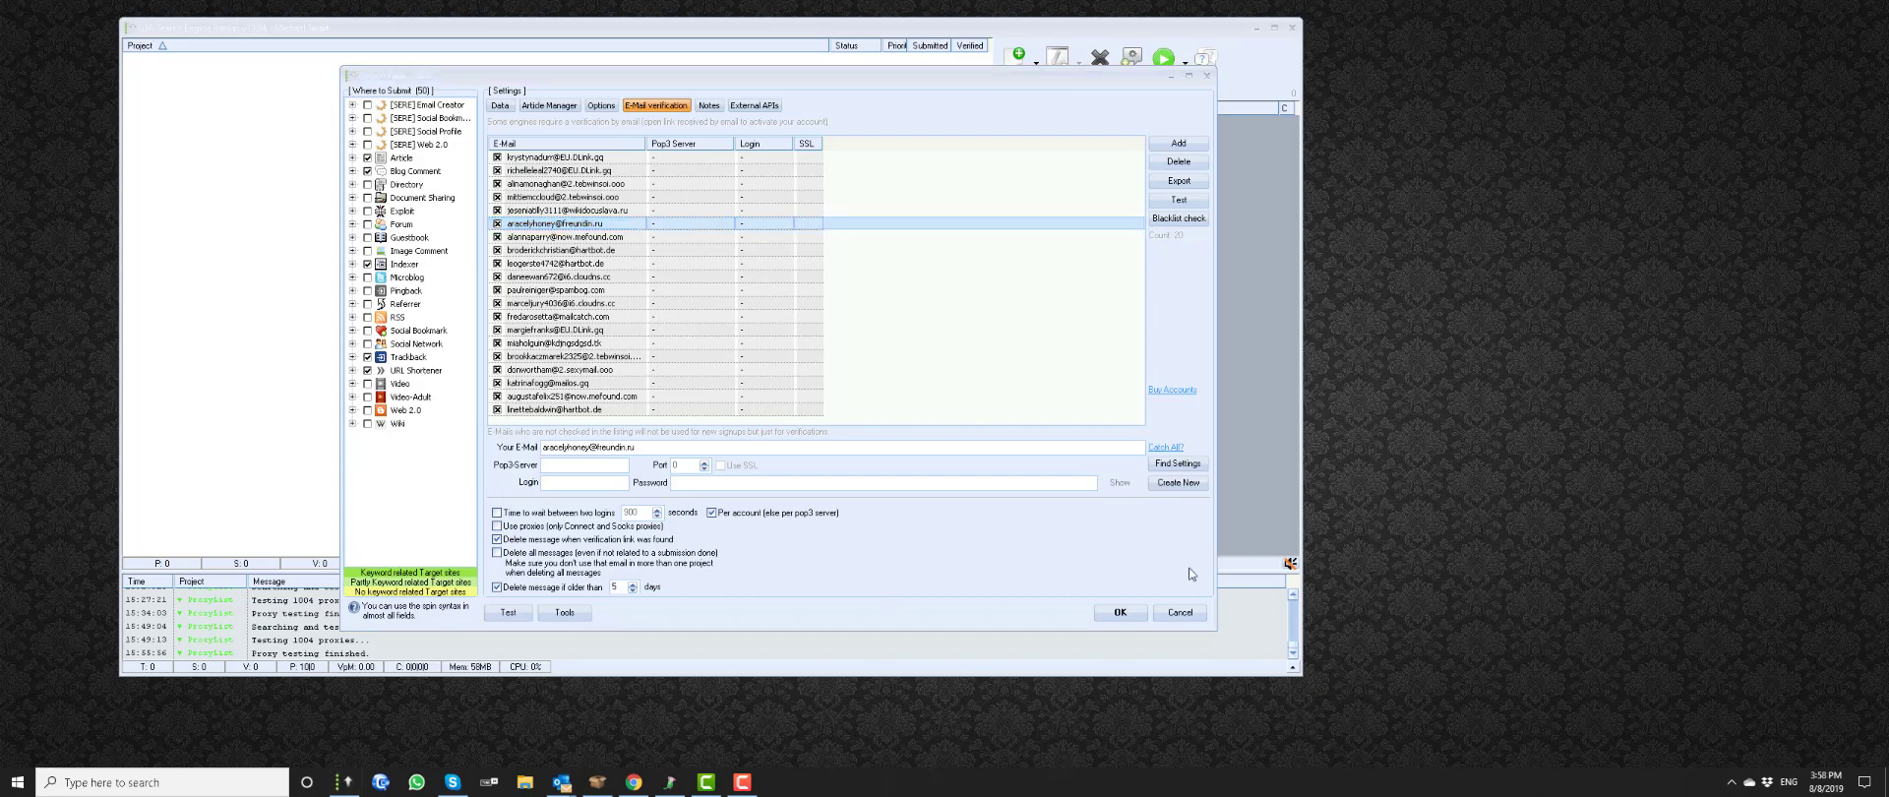
left_click(741, 782)
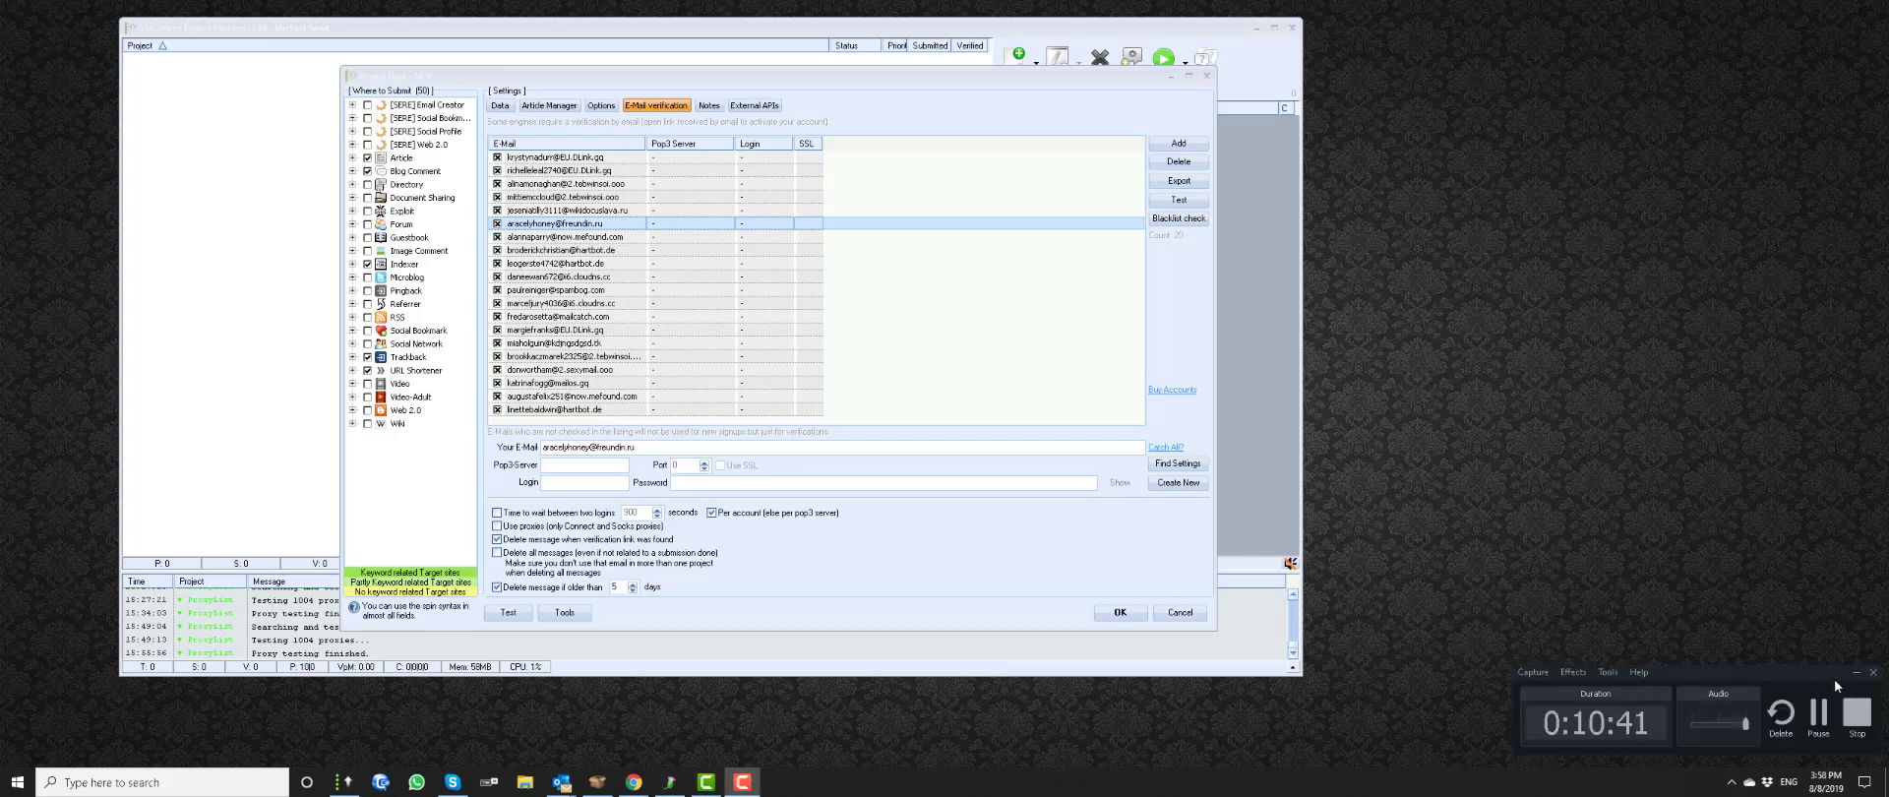